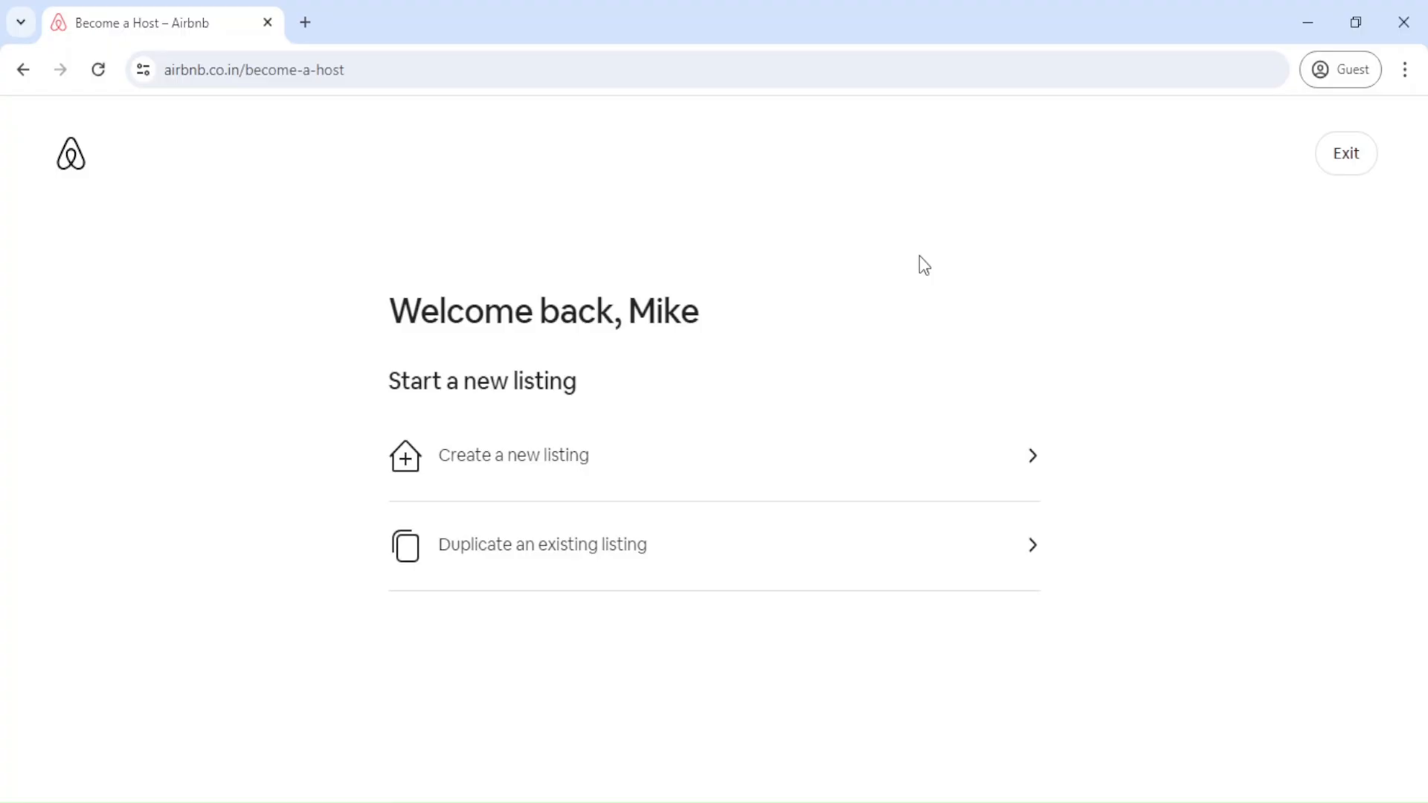
# Start a new listing from scratch and proceed through the introduction to the property type question.
pyautogui.click(870, 456)
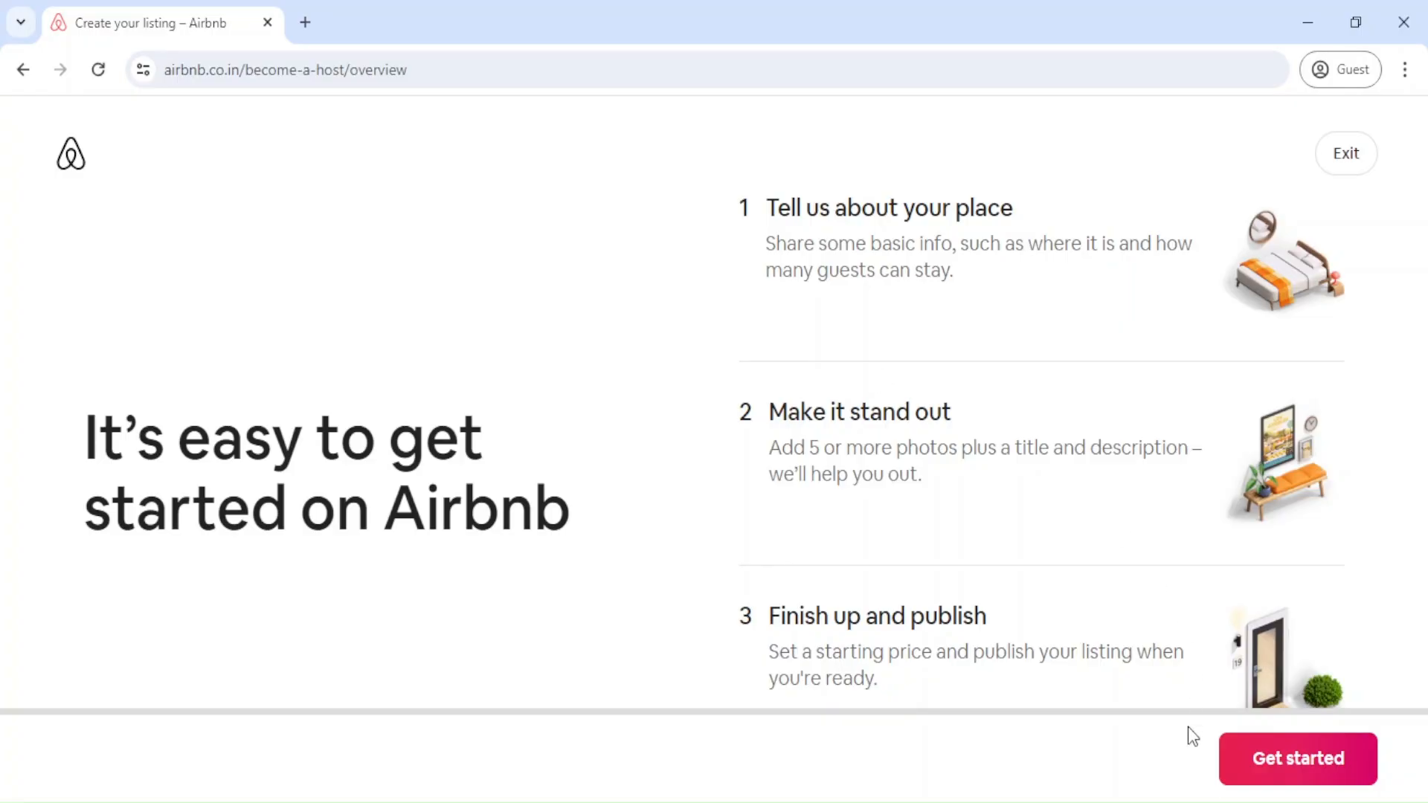
pyautogui.click(1257, 760)
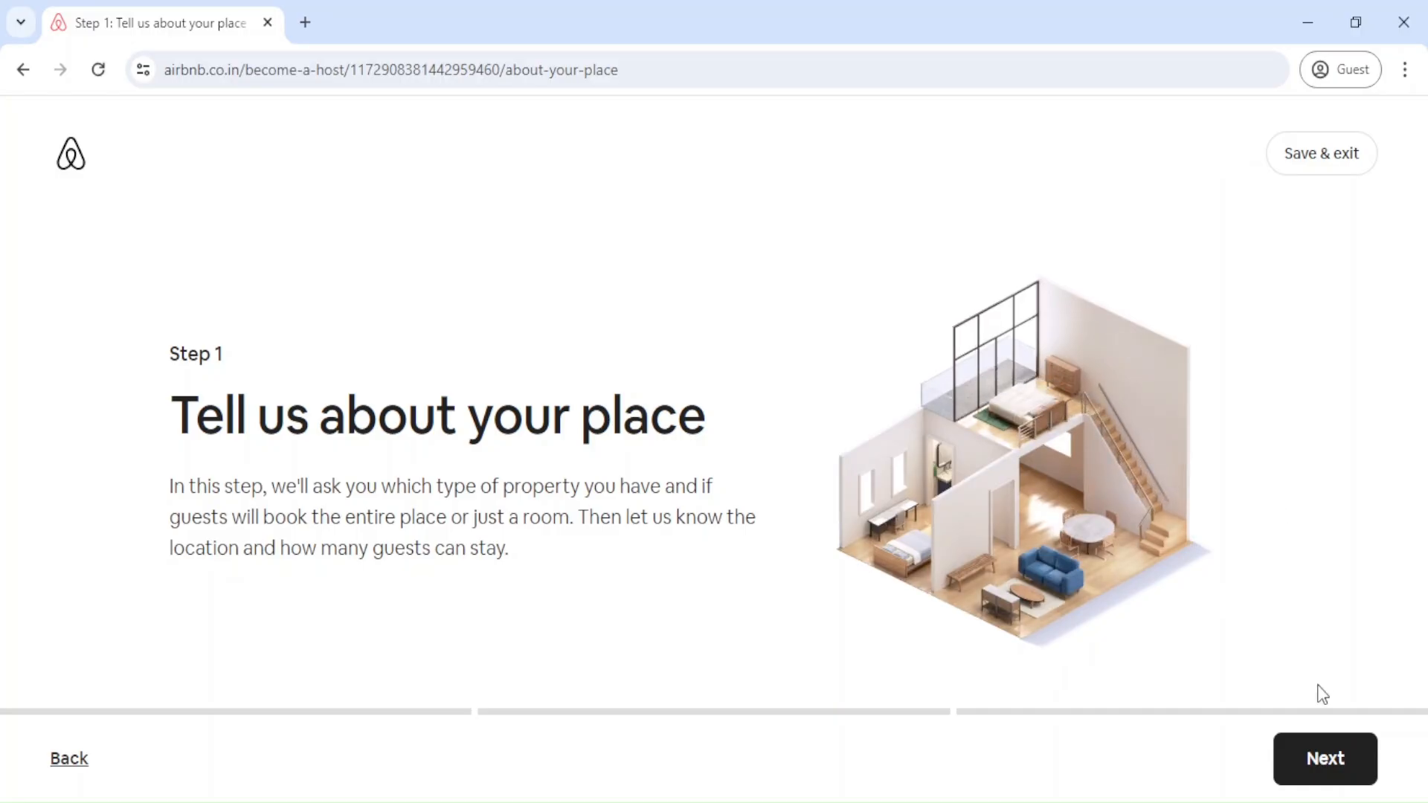
pyautogui.click(1315, 755)
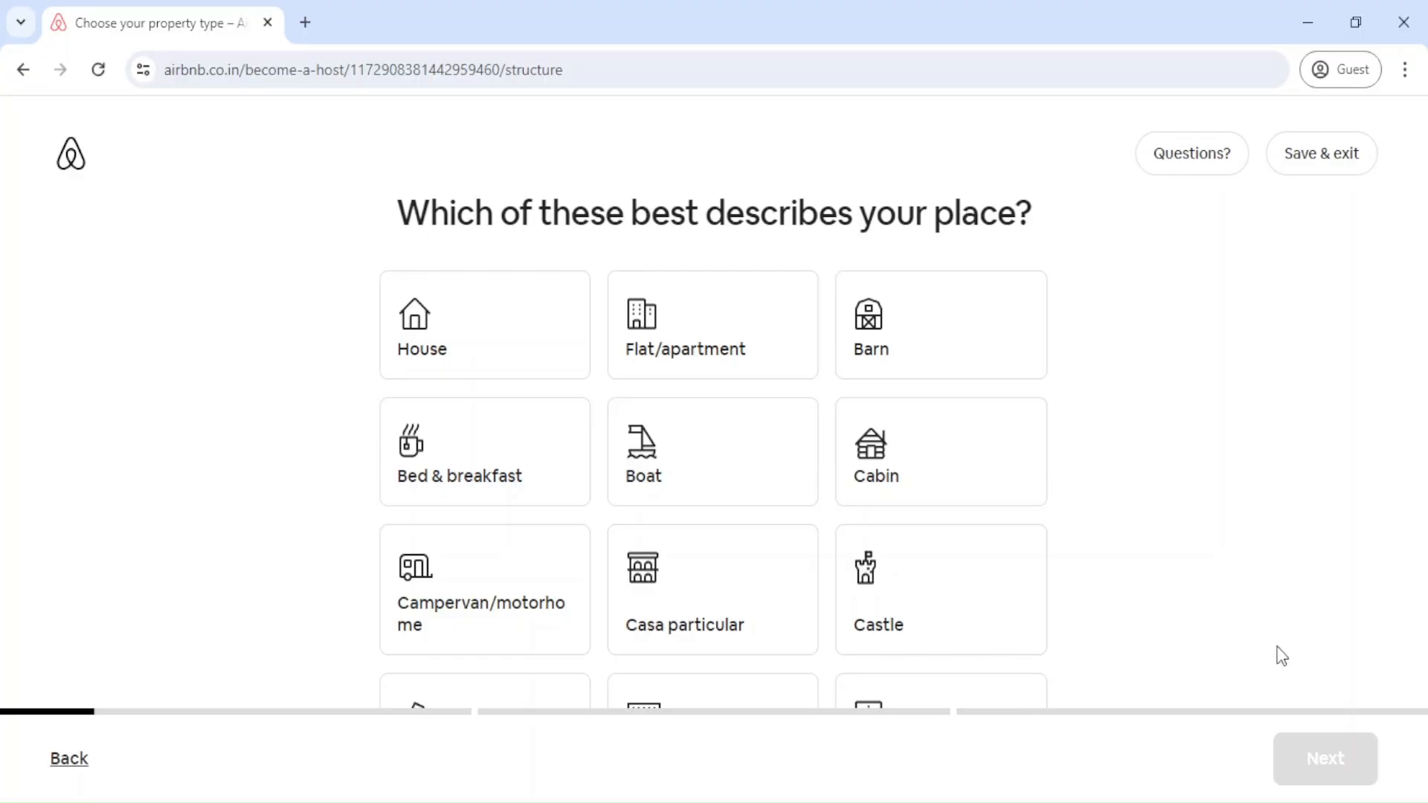
# Set the property type to House and keep An entire place as the type of place guests have.
pyautogui.scroll(-5, 1284, 657)
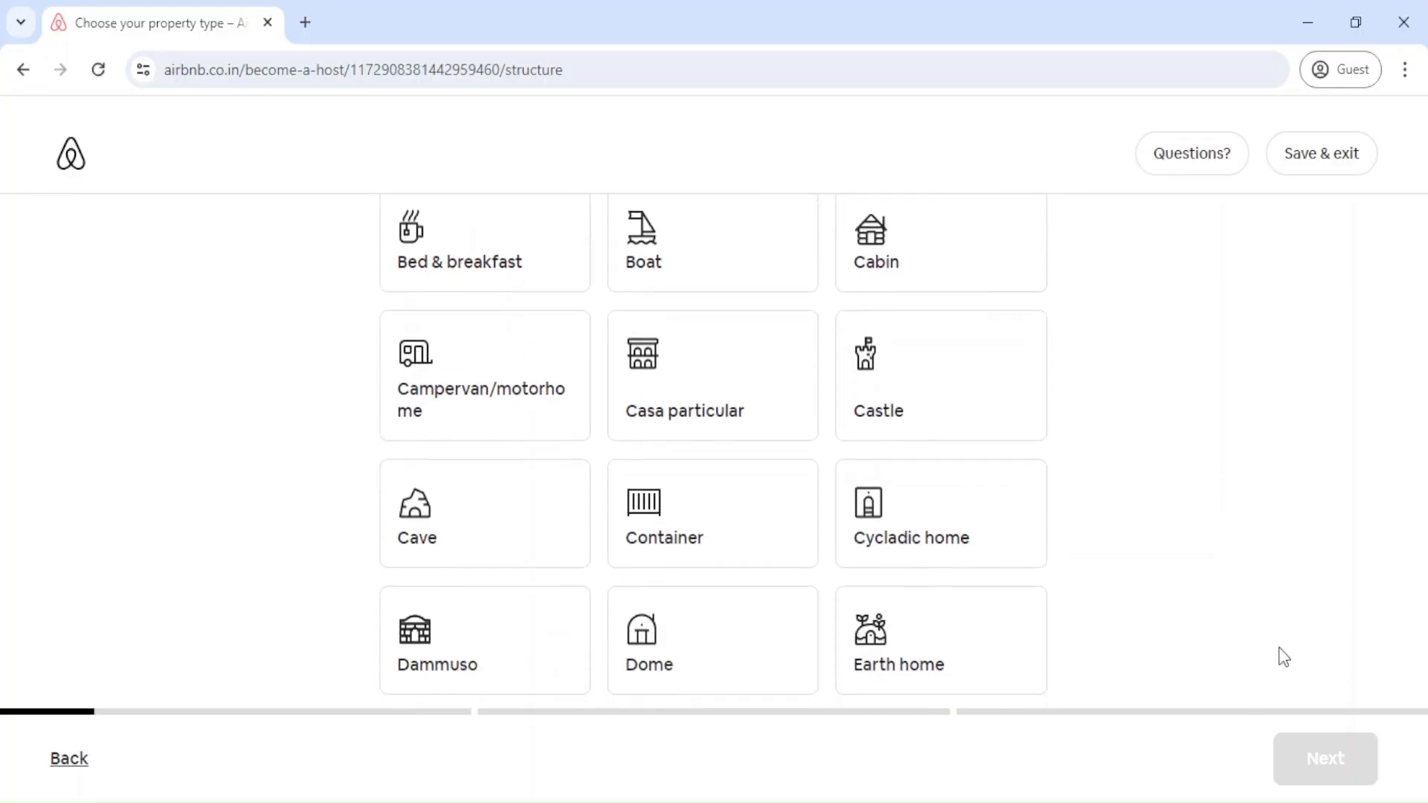
pyautogui.scroll(5, 1285, 658)
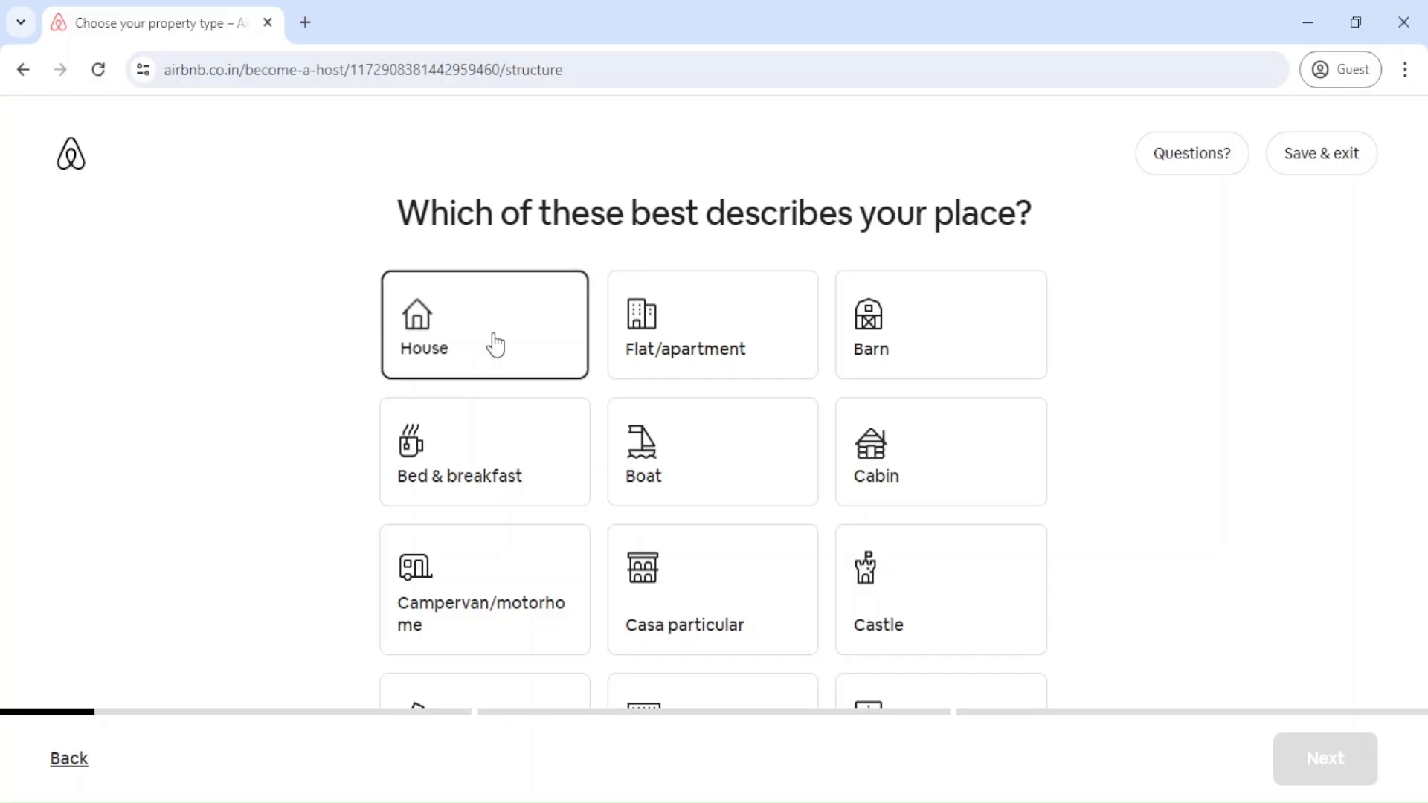
pyautogui.click(495, 344)
pyautogui.click(1310, 757)
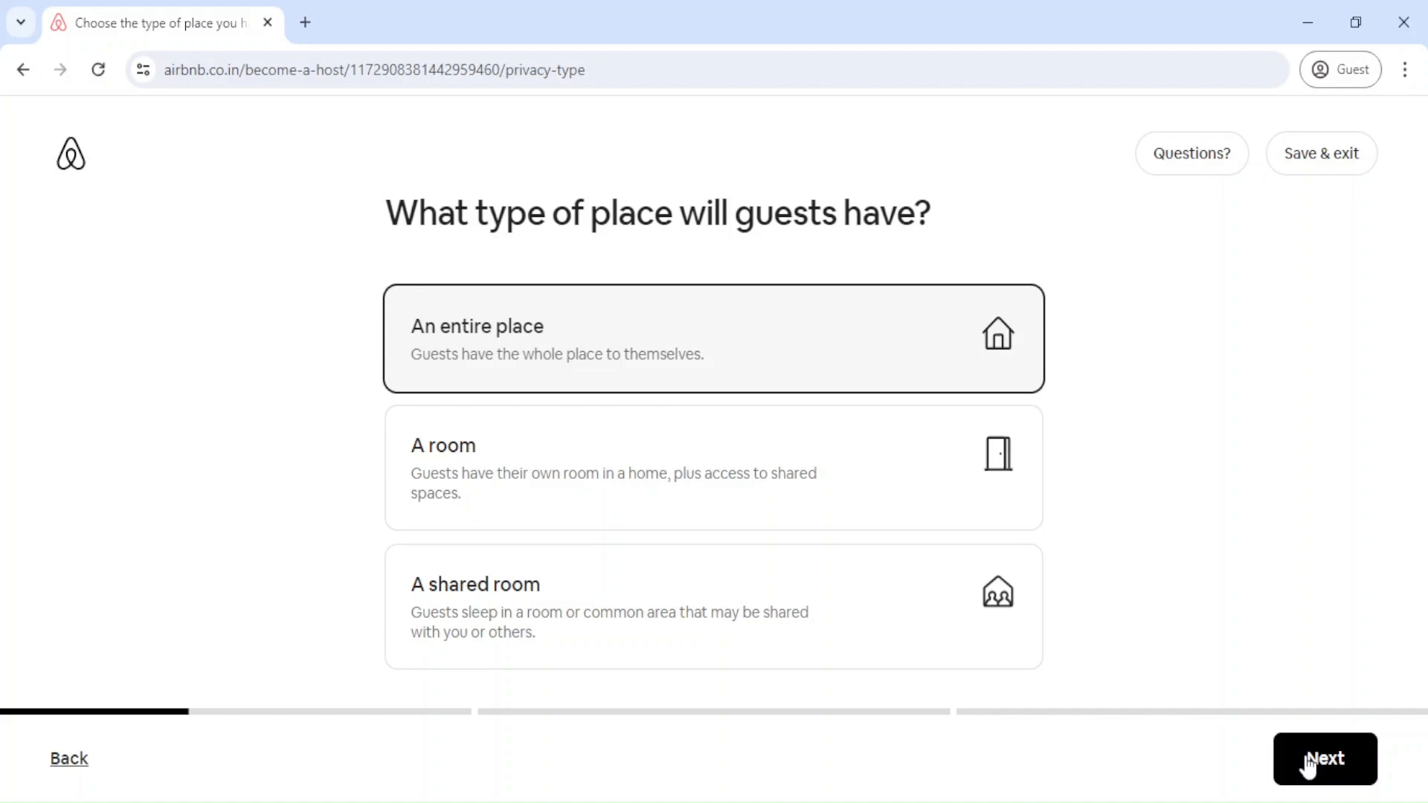
pyautogui.click(1309, 762)
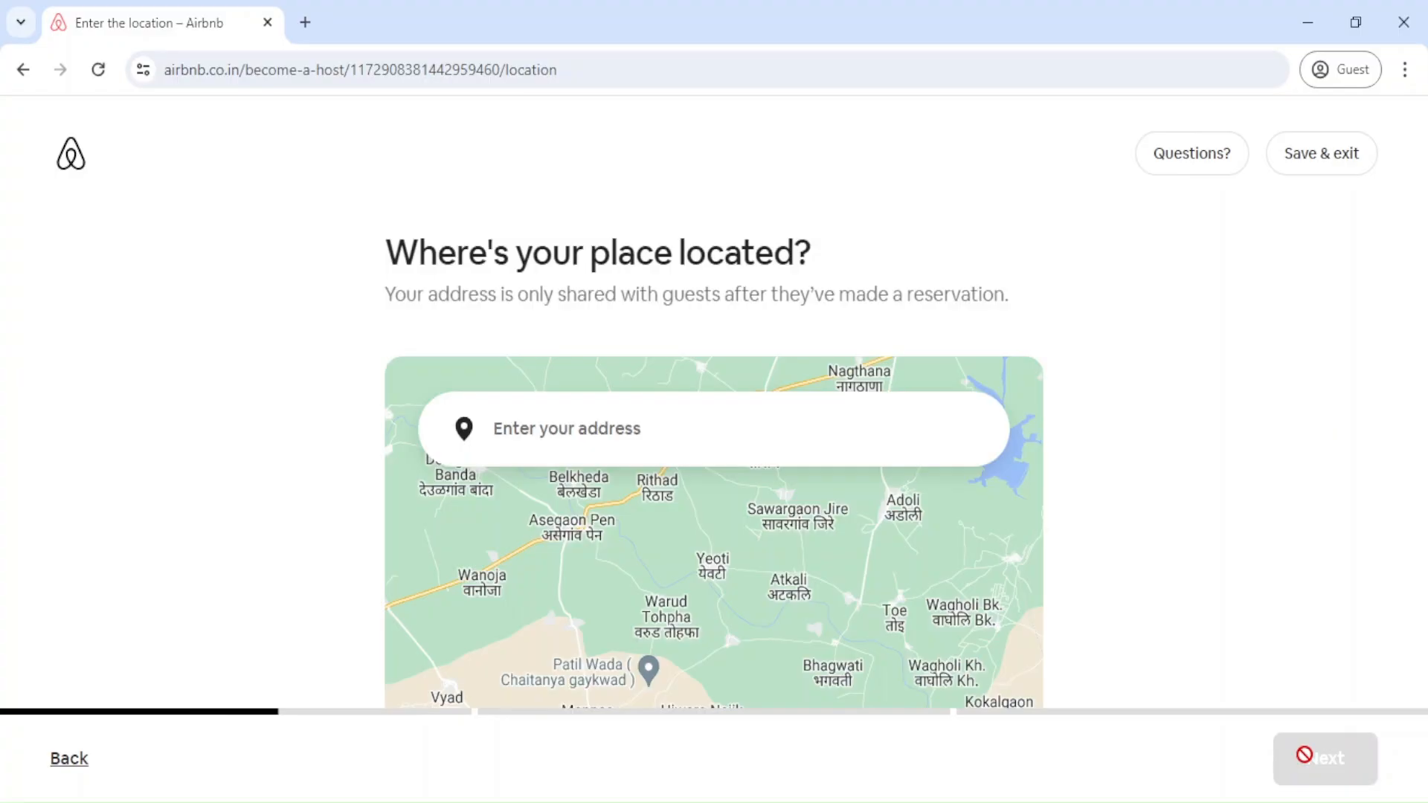
# Set the listing's location from the current location, confirming that the address is correct and accepting the map pin.
pyautogui.click(740, 426)
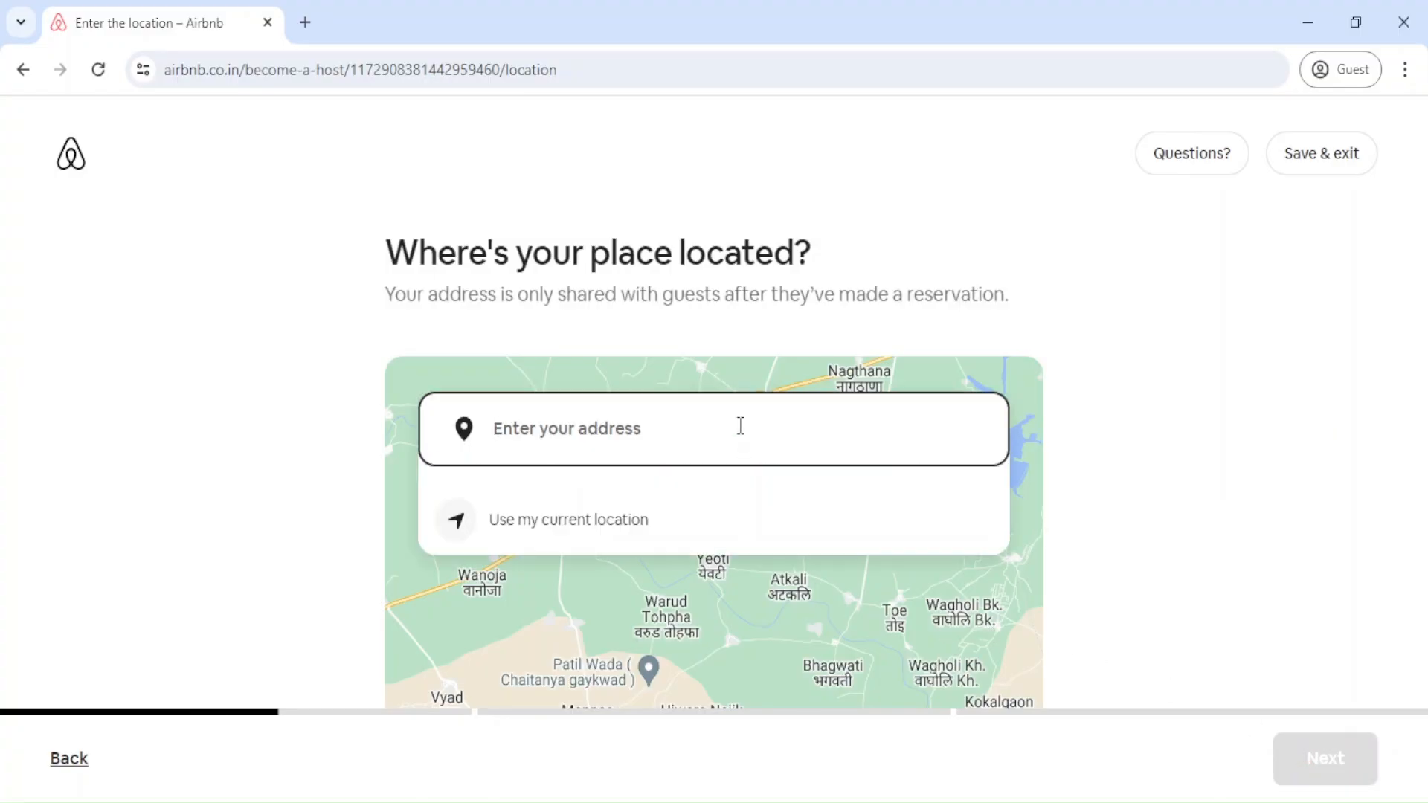
pyautogui.click(676, 511)
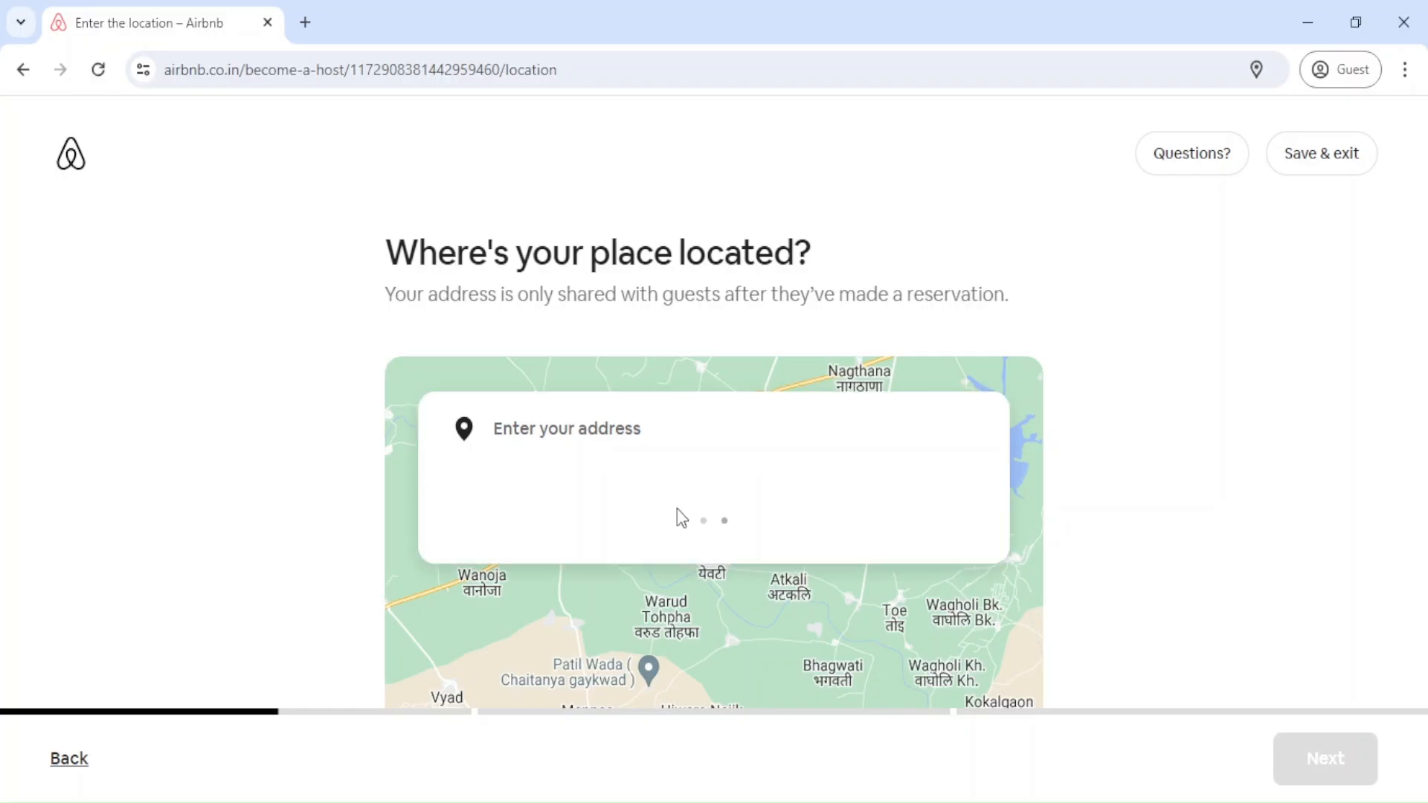
pyautogui.click(1316, 766)
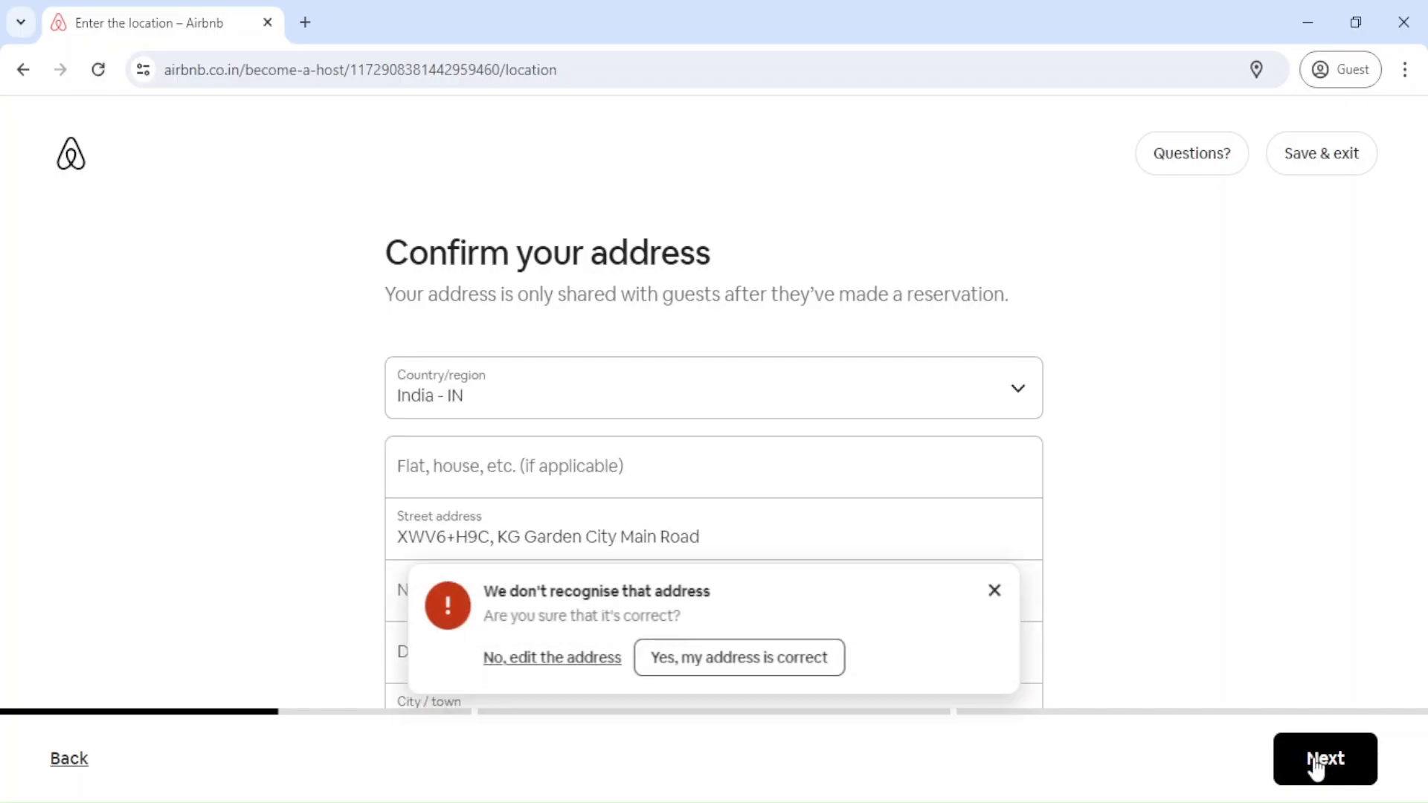
pyautogui.click(820, 659)
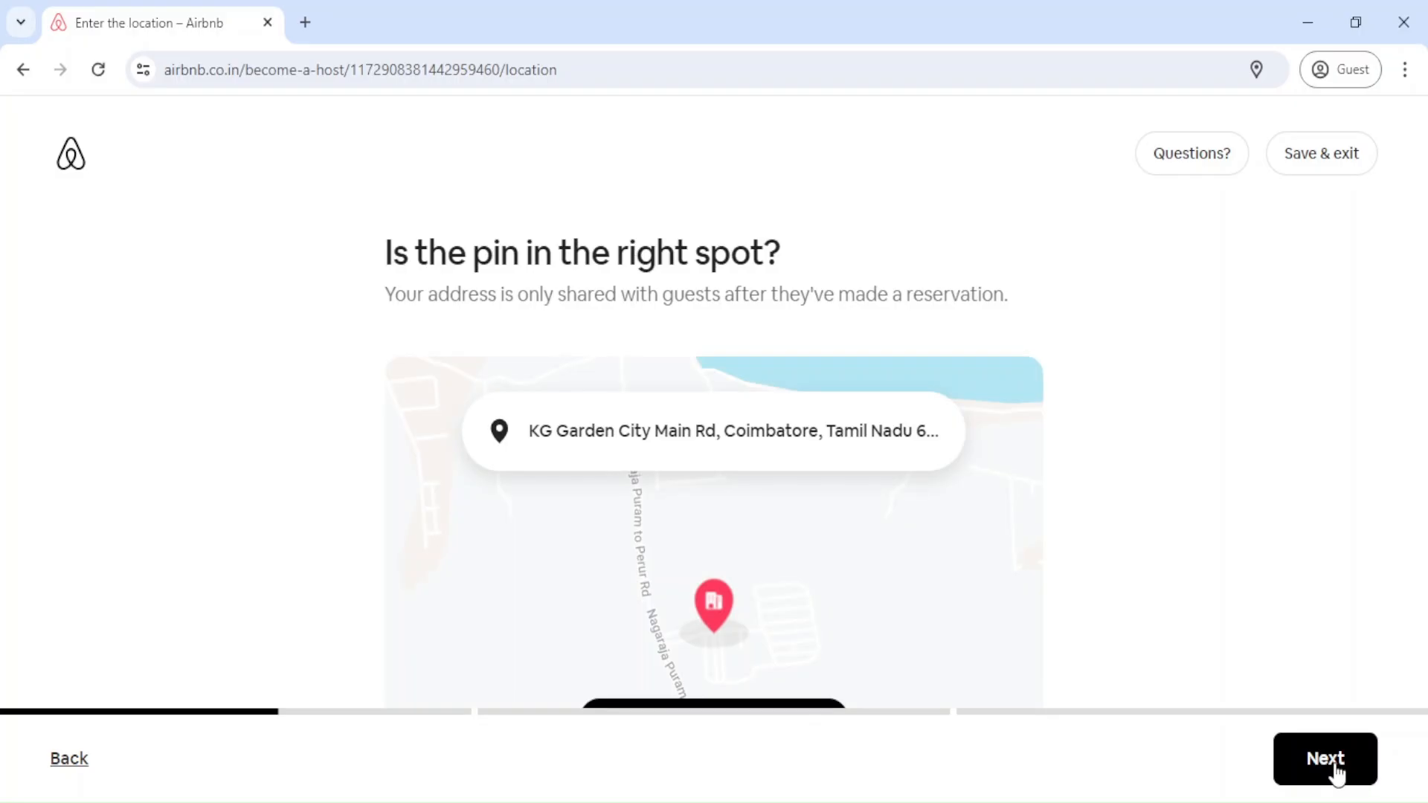
pyautogui.click(1336, 772)
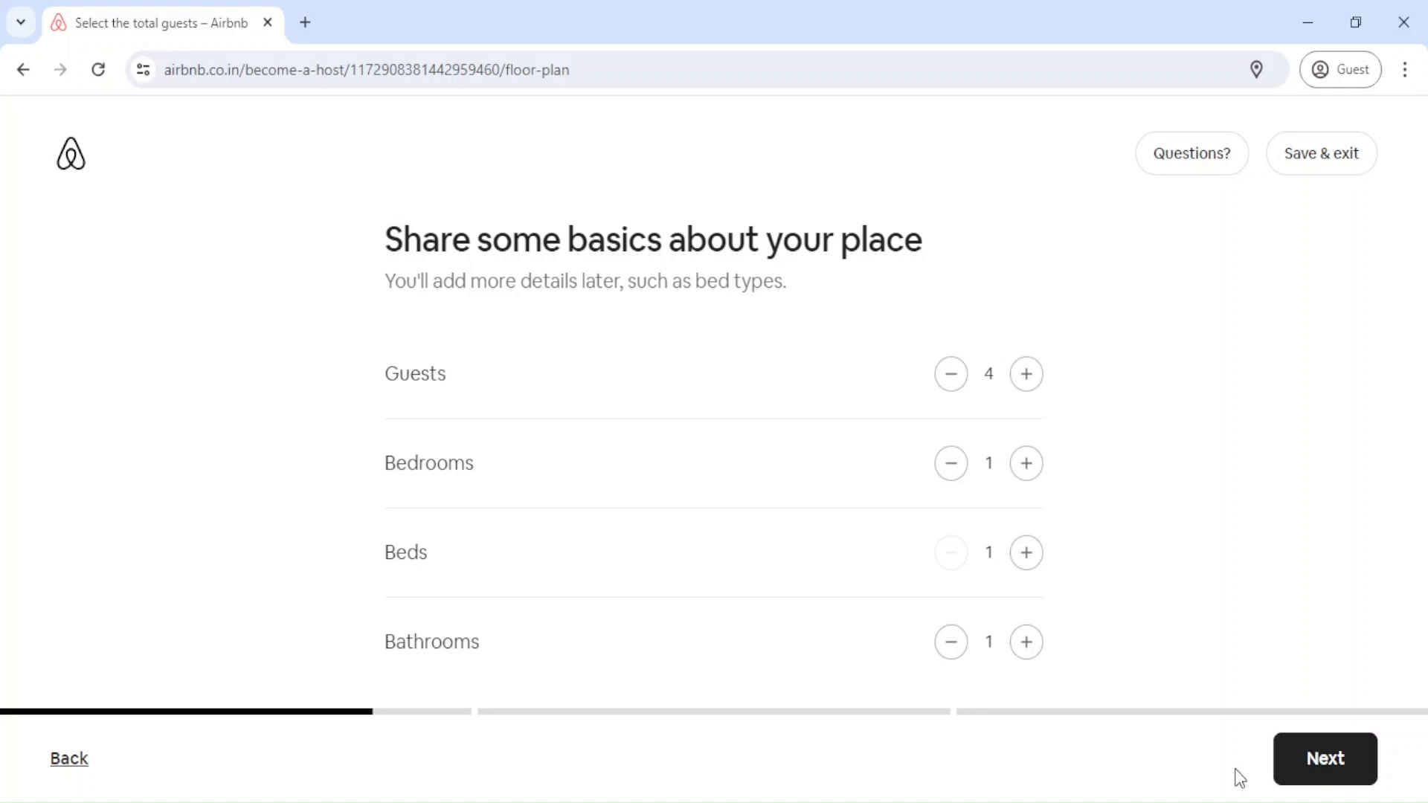
# Set the basics to 6 guests, 3 bedrooms and 3 beds, increase the number of bathrooms, and continue.
pyautogui.click(1024, 377)
pyautogui.click(1027, 466)
pyautogui.click(1028, 554)
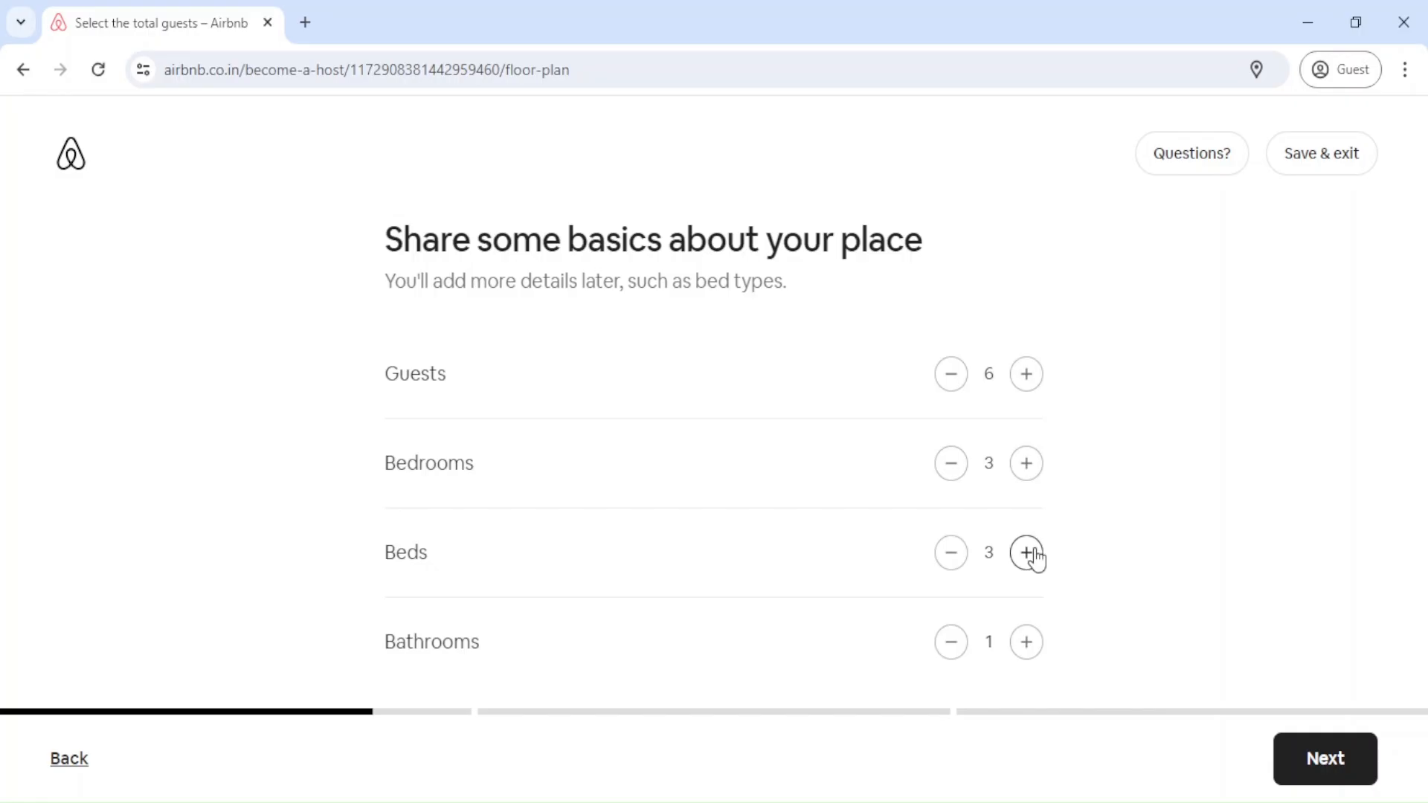
pyautogui.click(1029, 644)
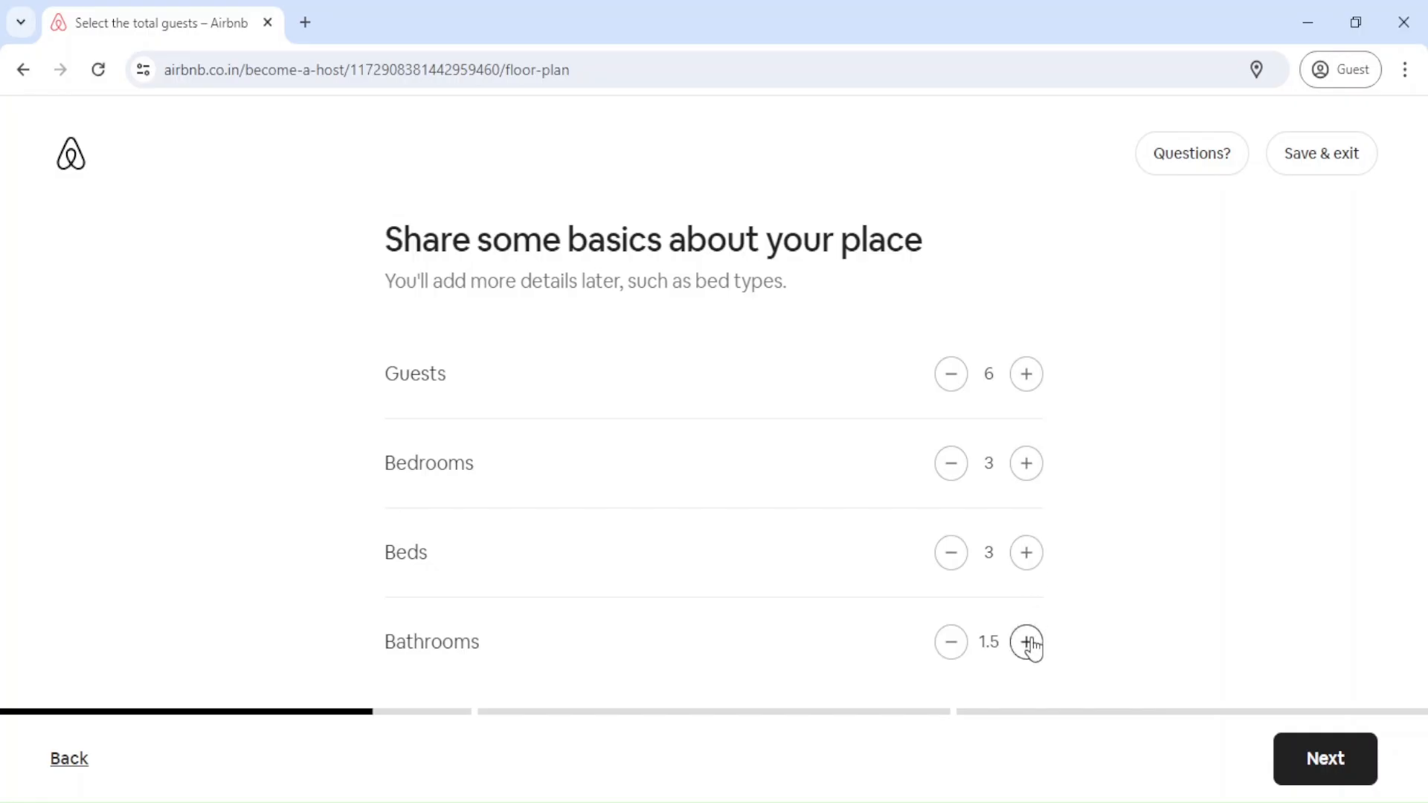
pyautogui.click(1029, 644)
pyautogui.click(1029, 644)
pyautogui.click(1029, 643)
pyautogui.click(1336, 755)
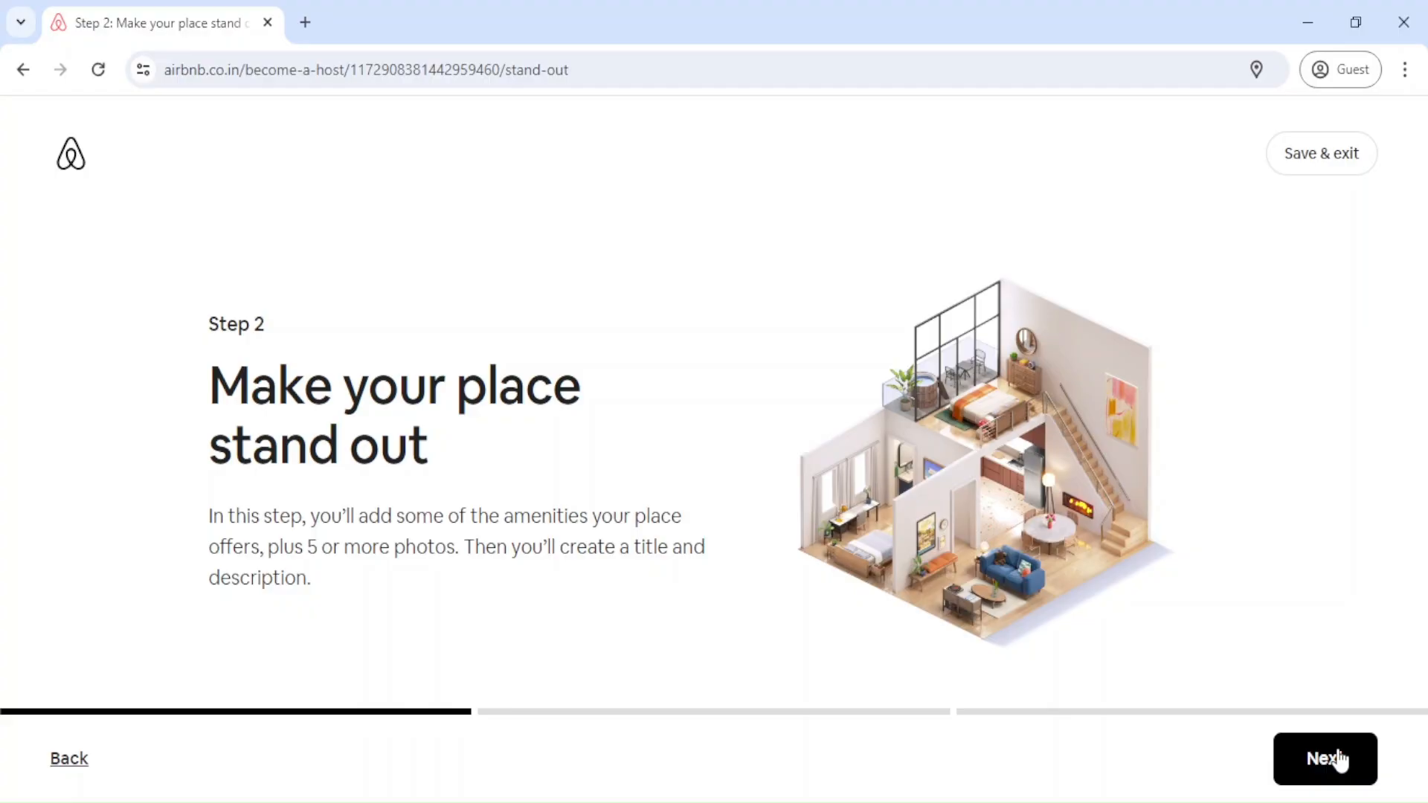
# Add Wifi, TV, Kitchen, Free parking on premises and Air conditioning as the amenities, and continue to the photos.
pyautogui.click(1339, 759)
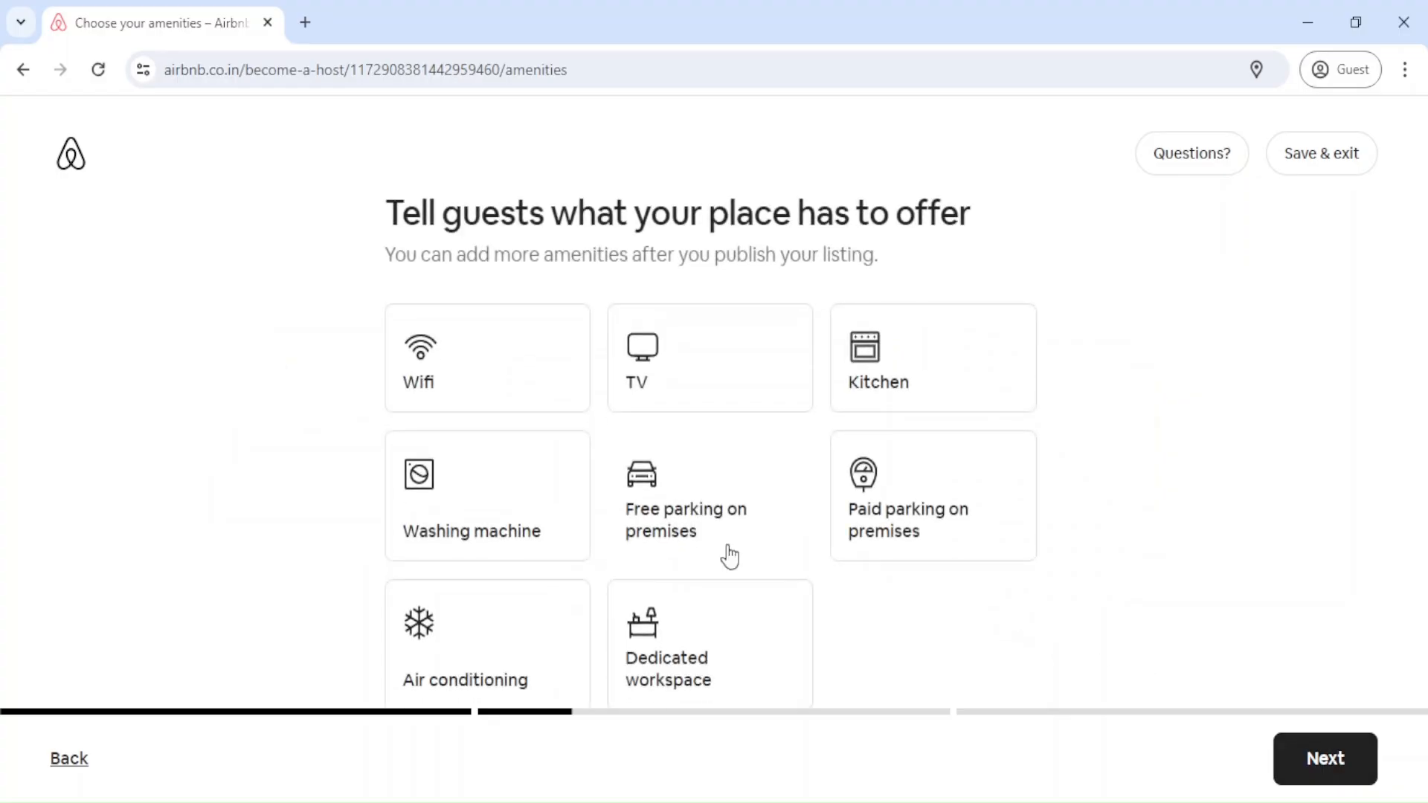
pyautogui.click(502, 357)
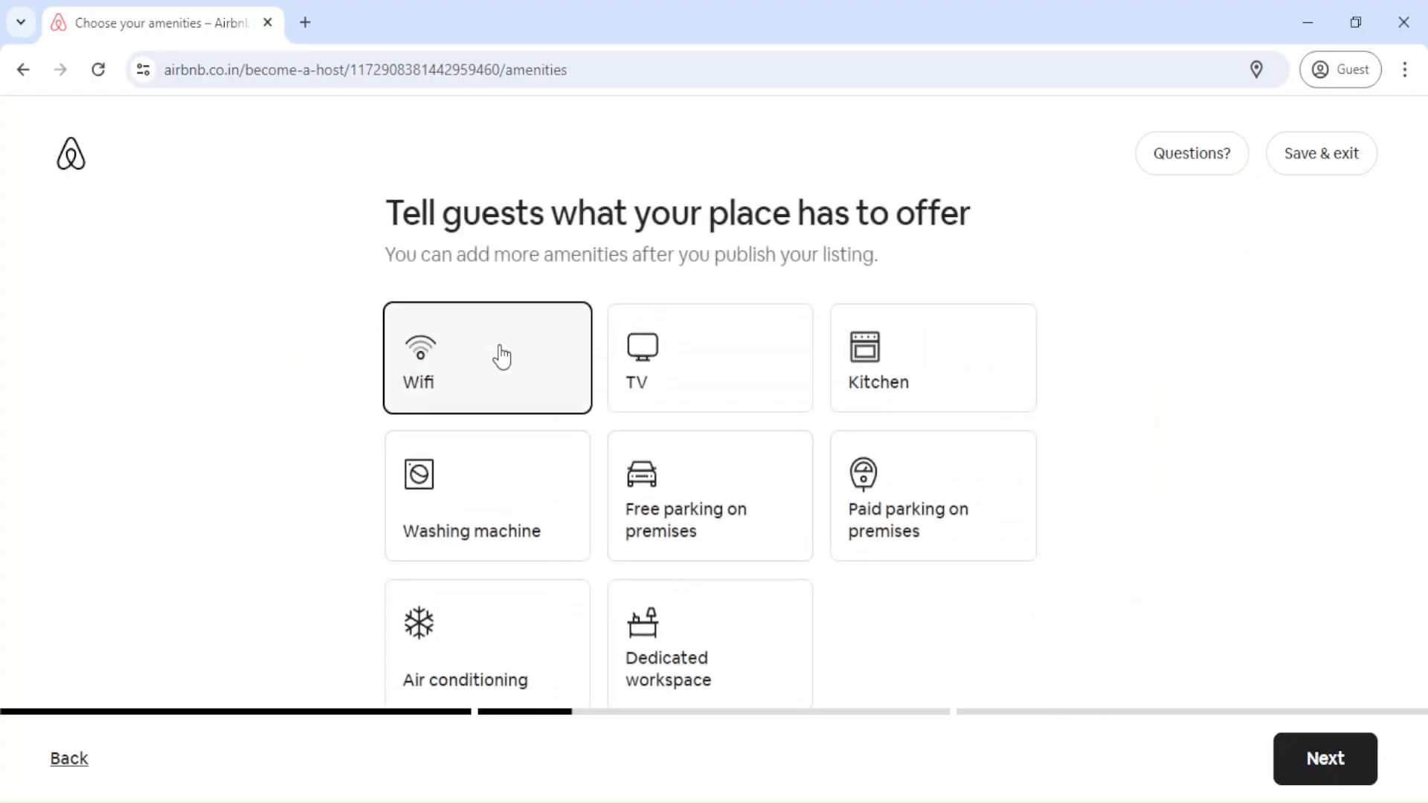
pyautogui.click(645, 350)
pyautogui.click(905, 354)
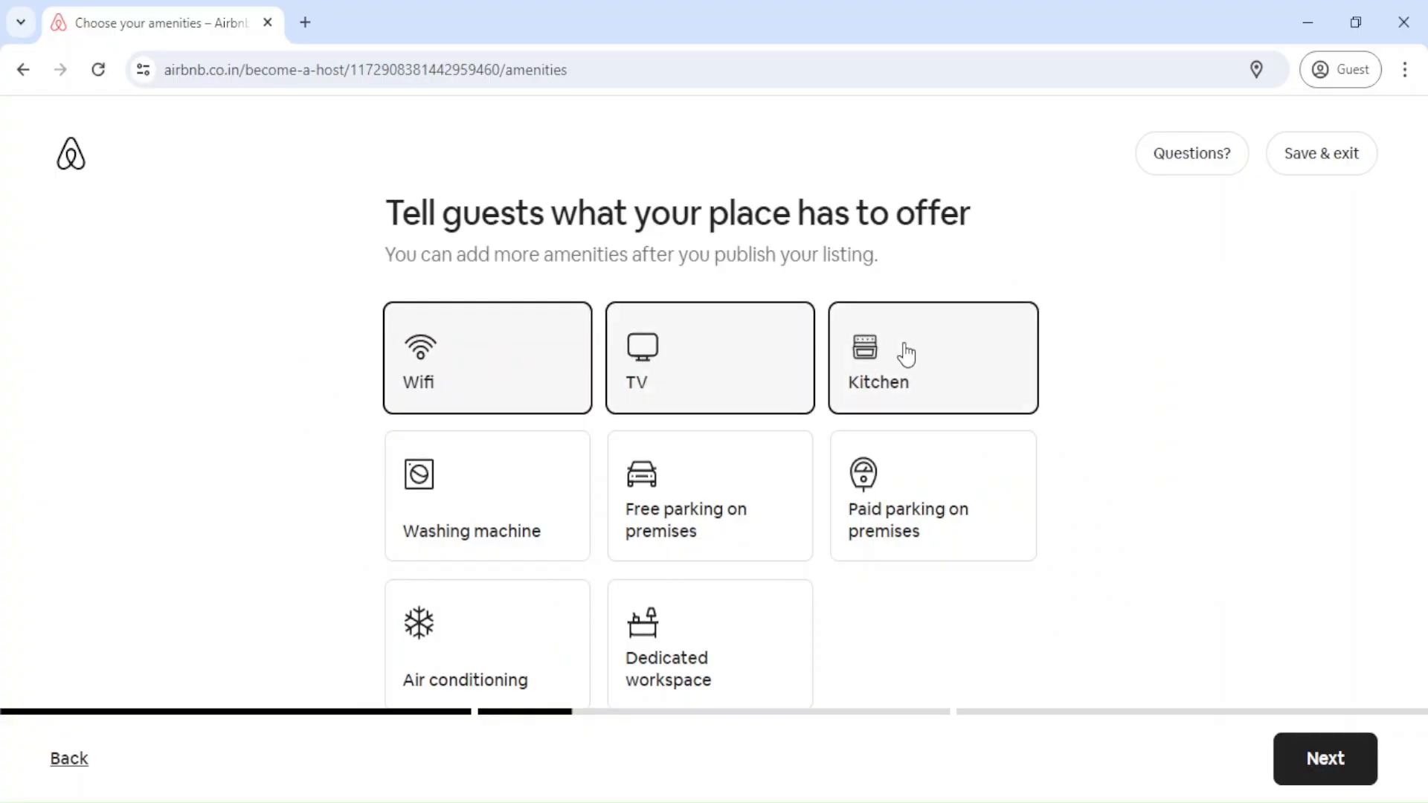
pyautogui.click(721, 480)
pyautogui.click(450, 647)
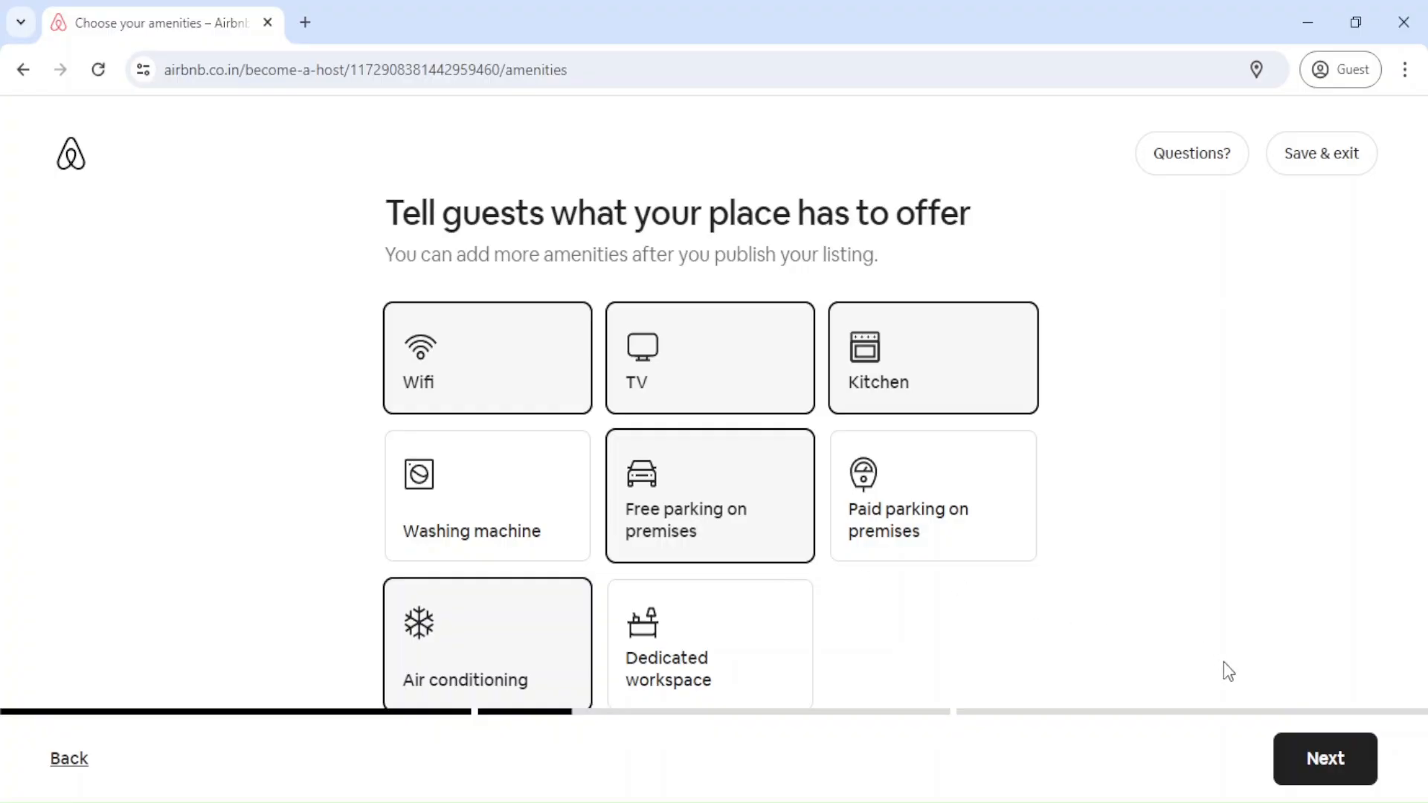
pyautogui.click(1330, 758)
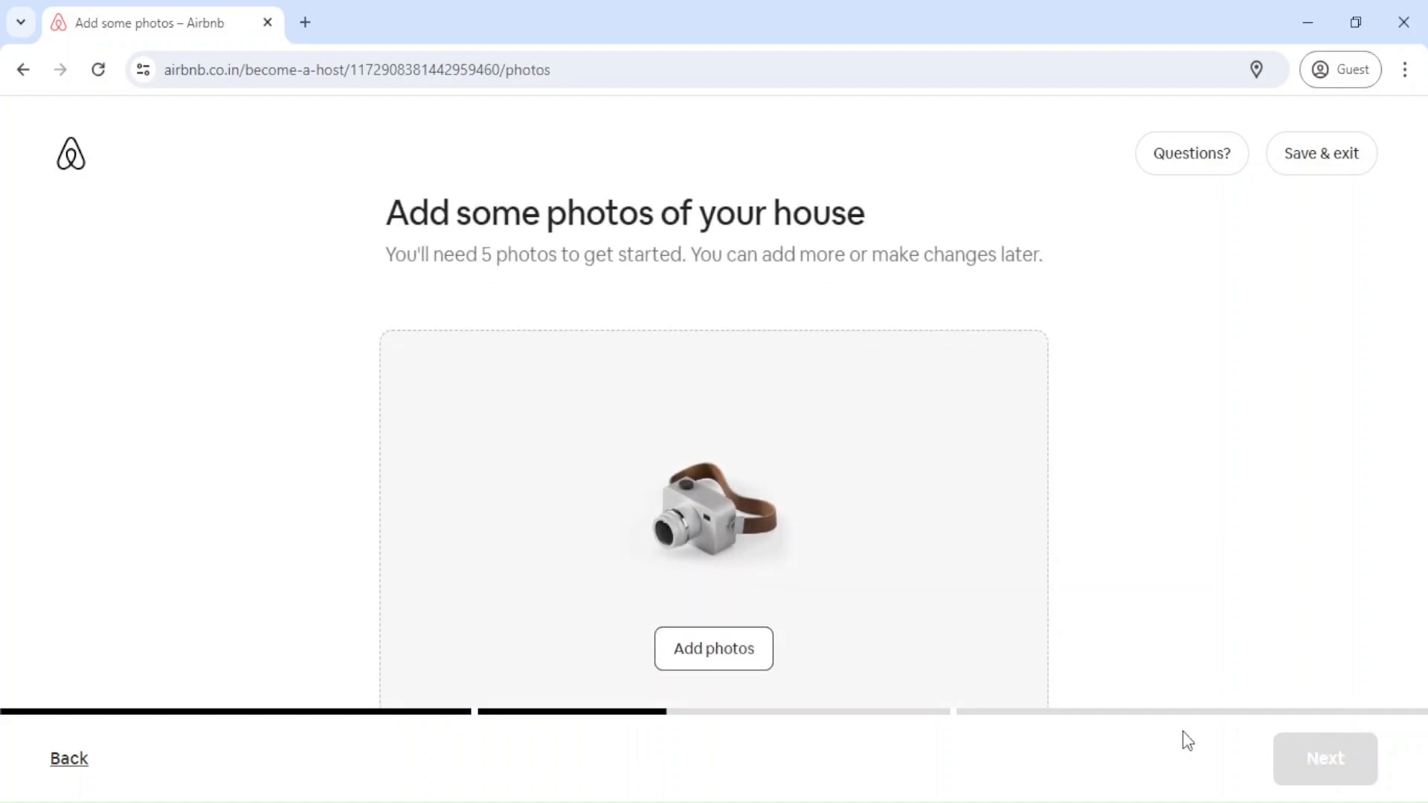
# Upload five photos of the house with the exterior shot as cover, review their arrangement and accept it.
pyautogui.click(742, 648)
pyautogui.click(736, 552)
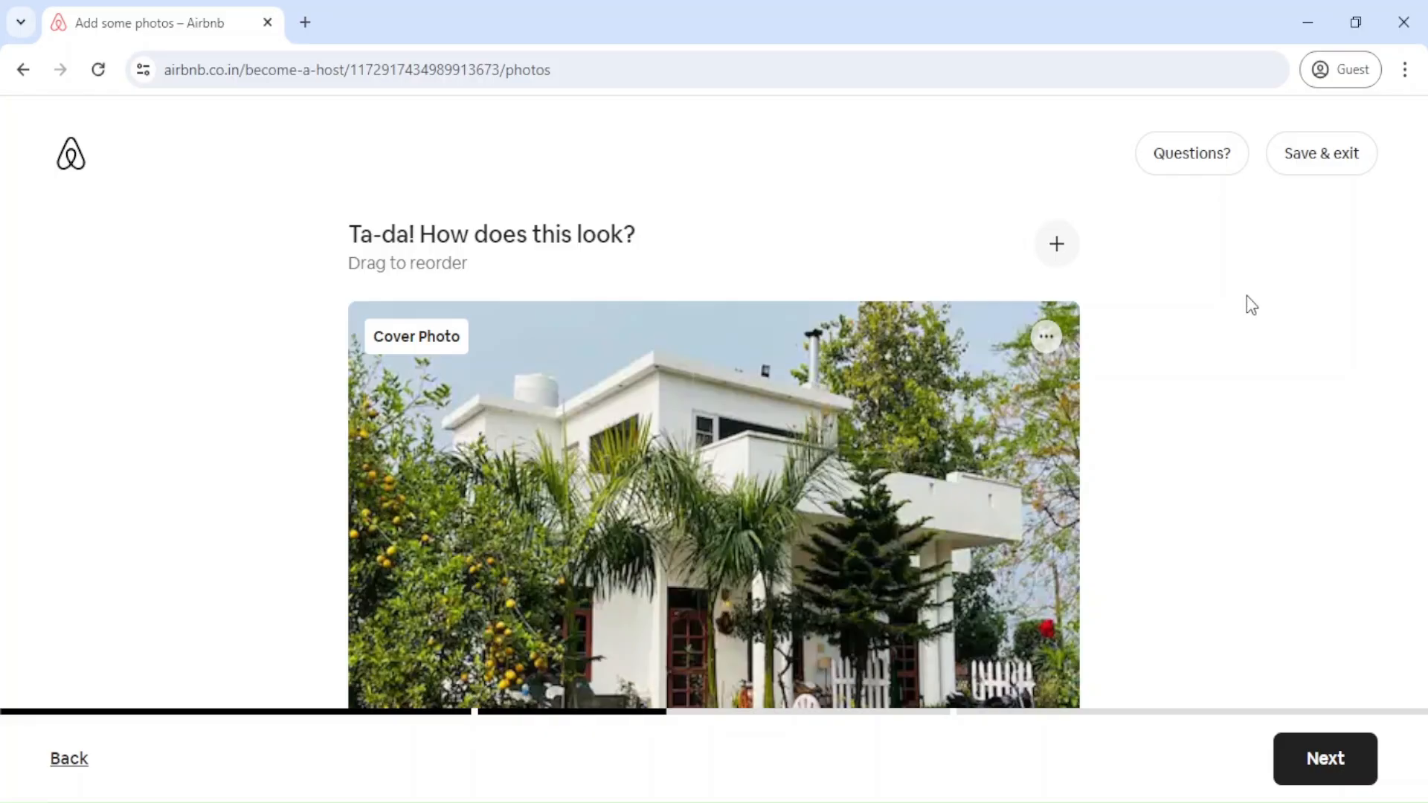
pyautogui.scroll(-1, 1246, 296)
pyautogui.scroll(-5, 1247, 297)
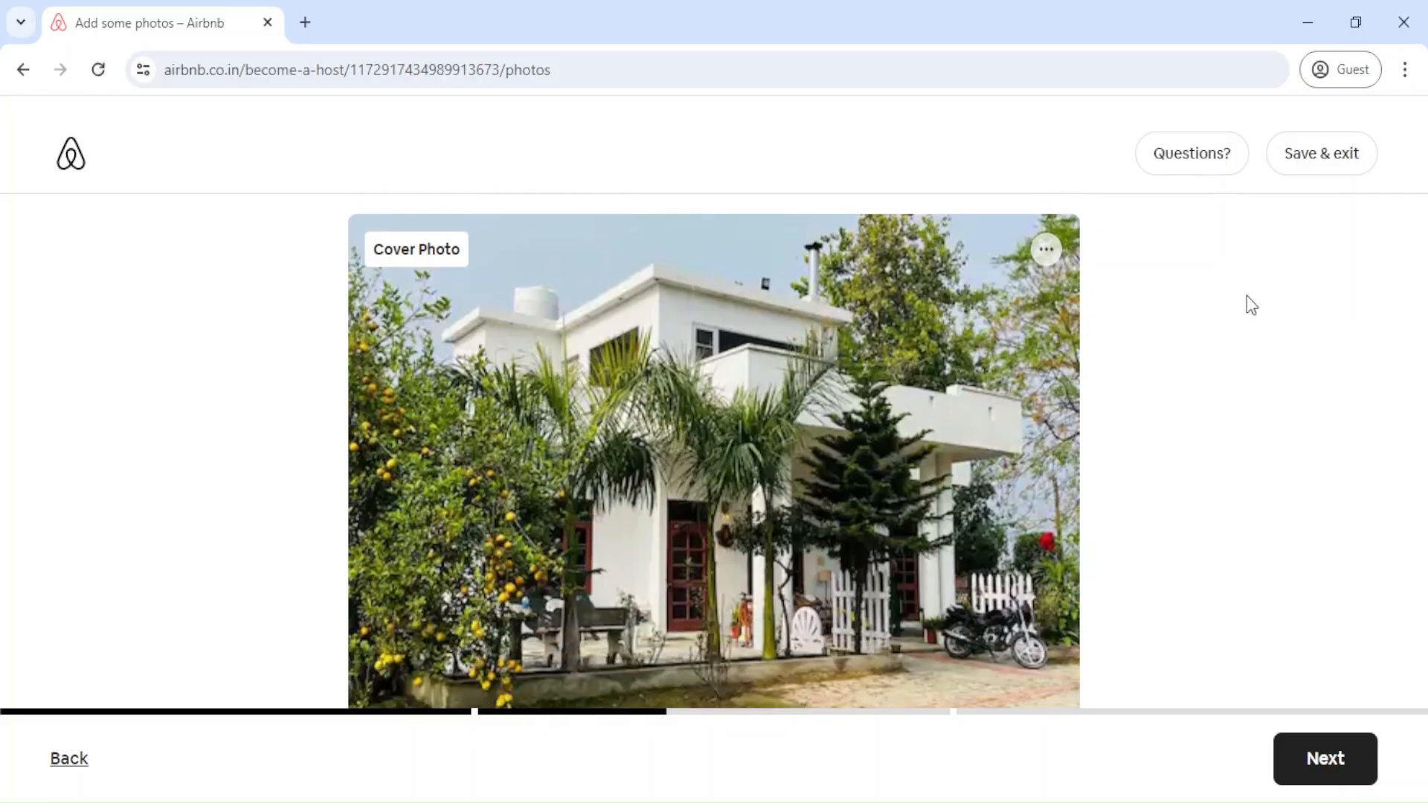
pyautogui.scroll(-4, 1246, 296)
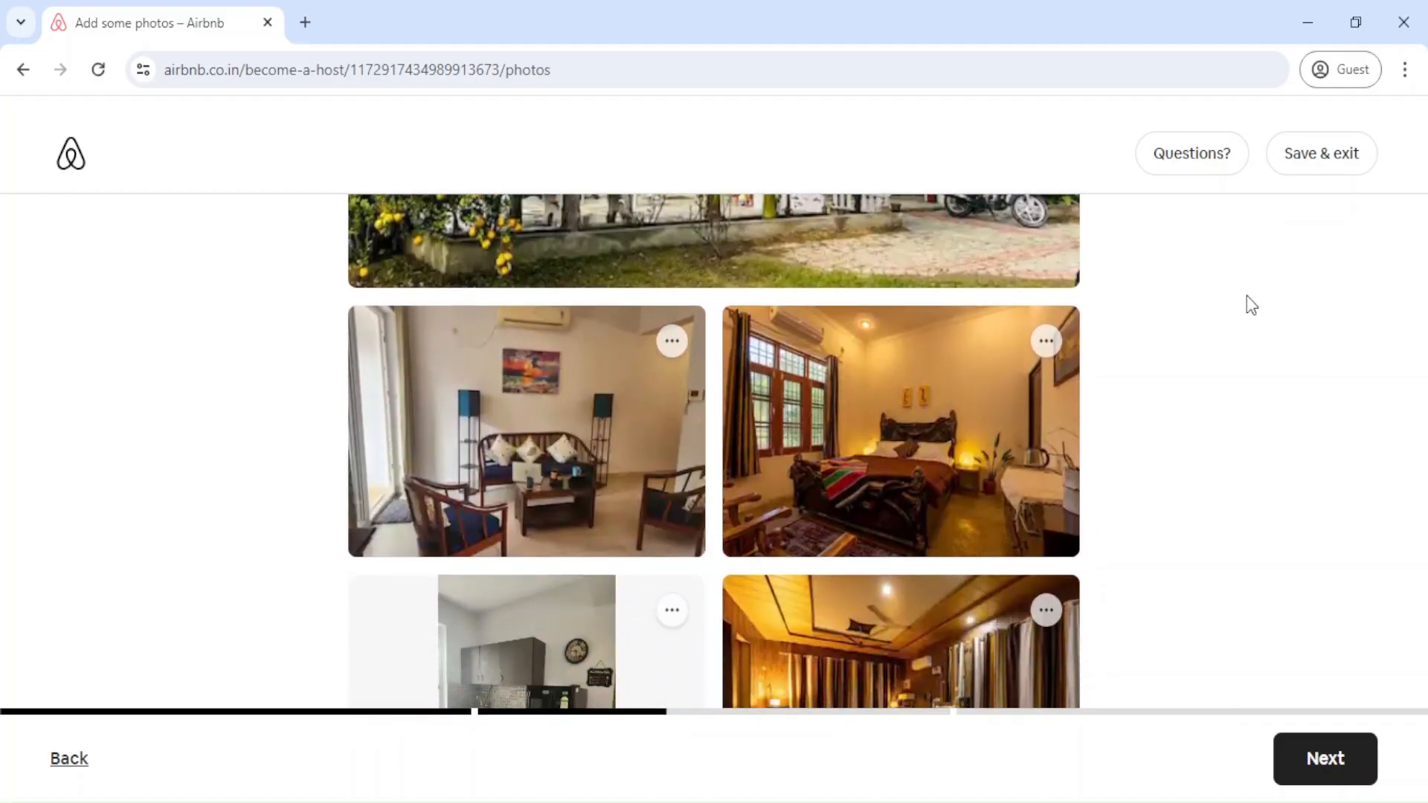
pyautogui.scroll(-2, 1247, 297)
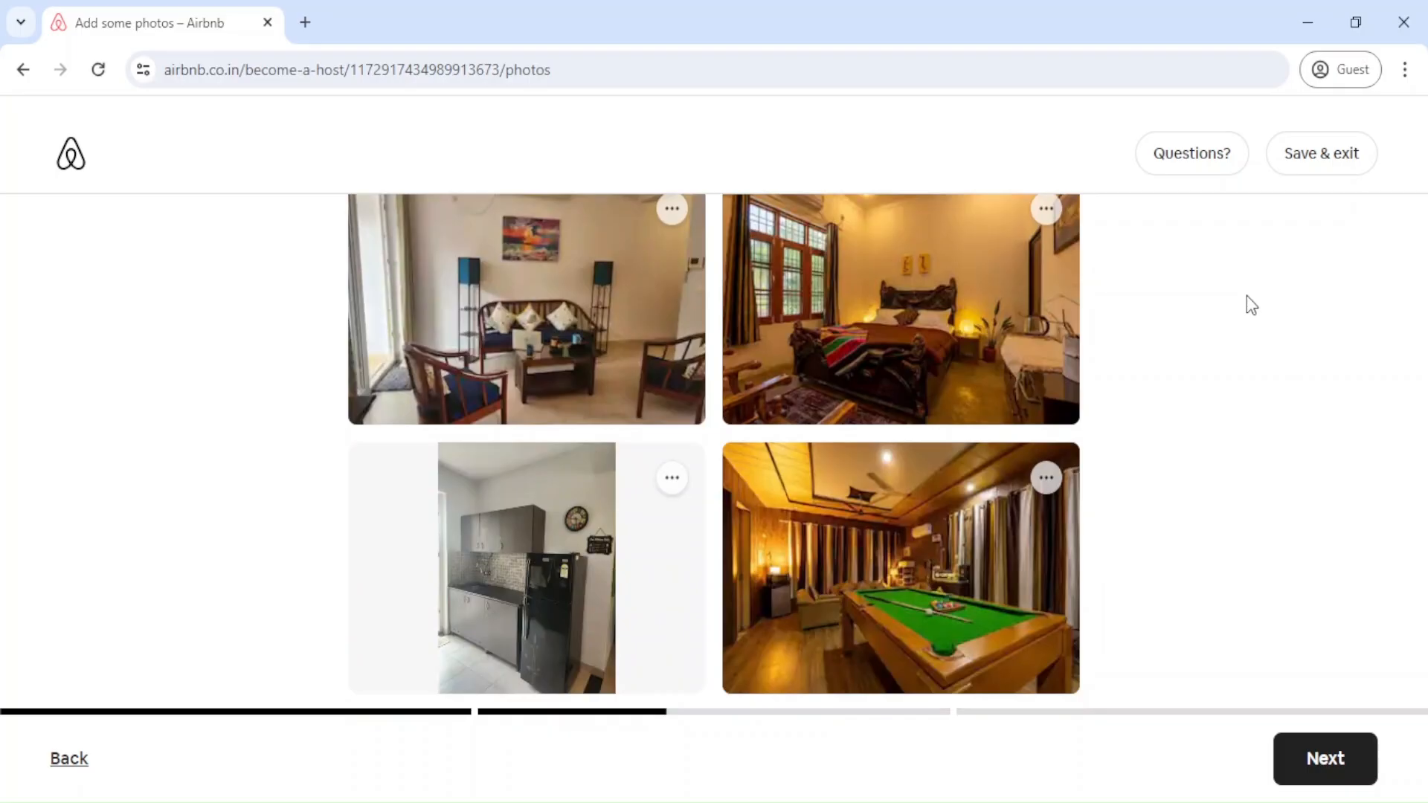
pyautogui.scroll(5, 1246, 296)
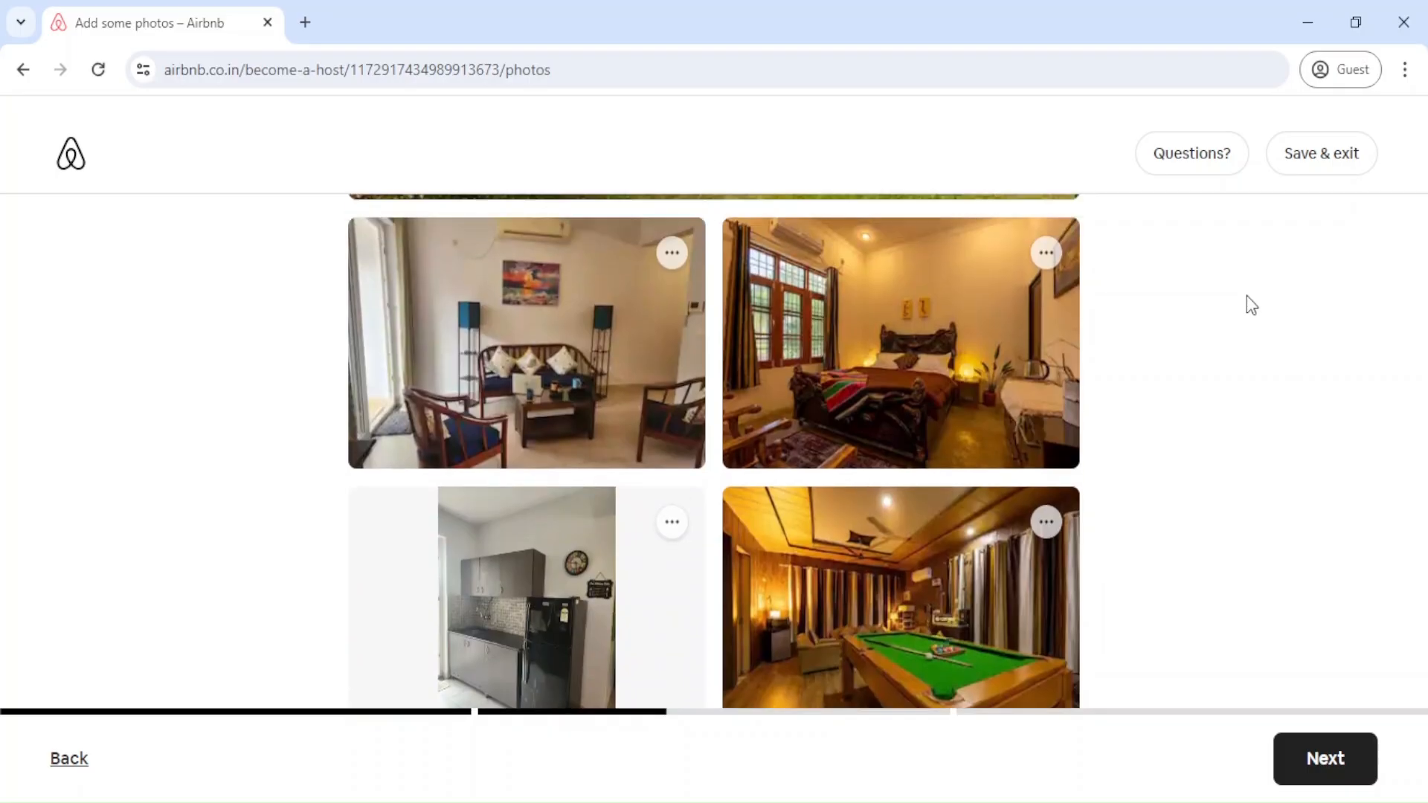
pyautogui.scroll(4, 1247, 296)
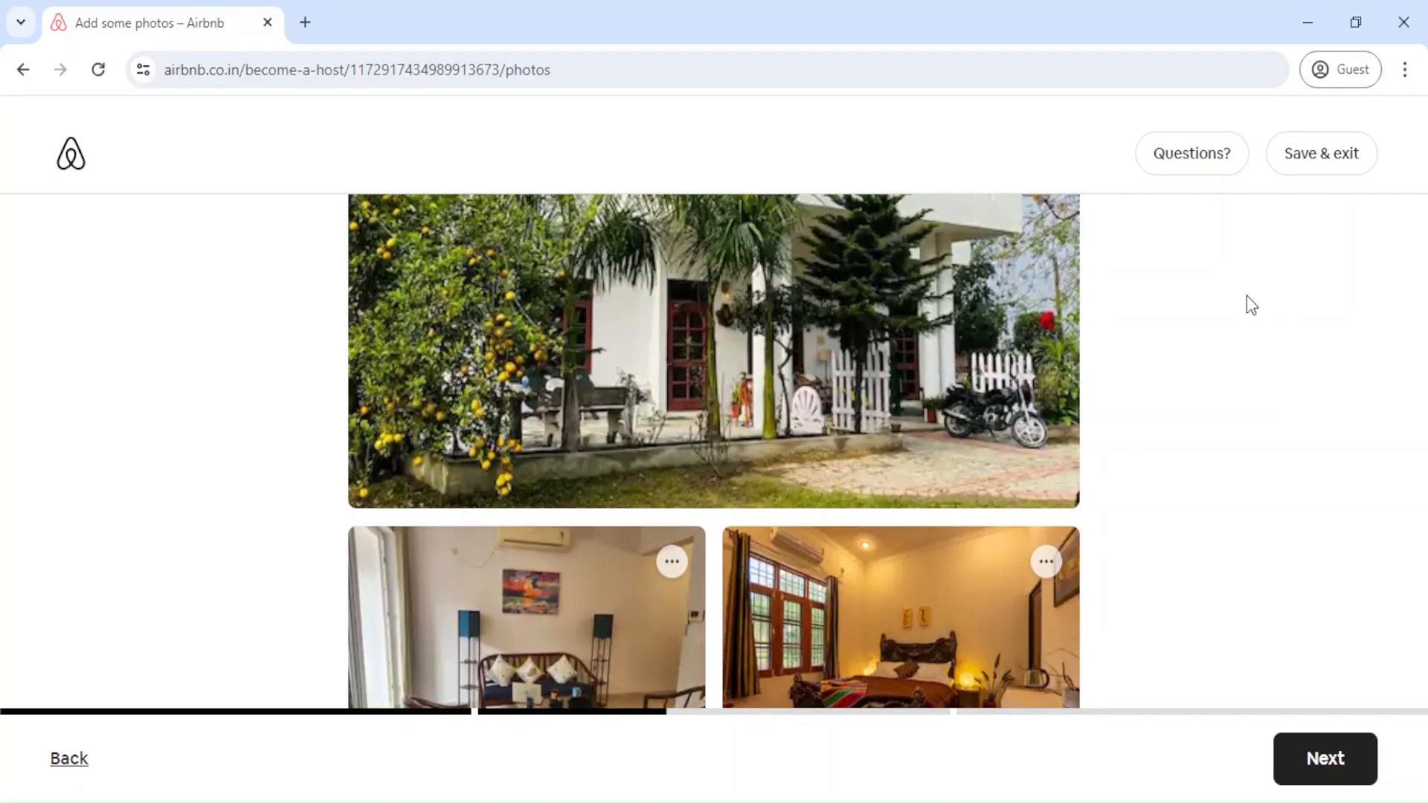
pyautogui.scroll(1, 1247, 296)
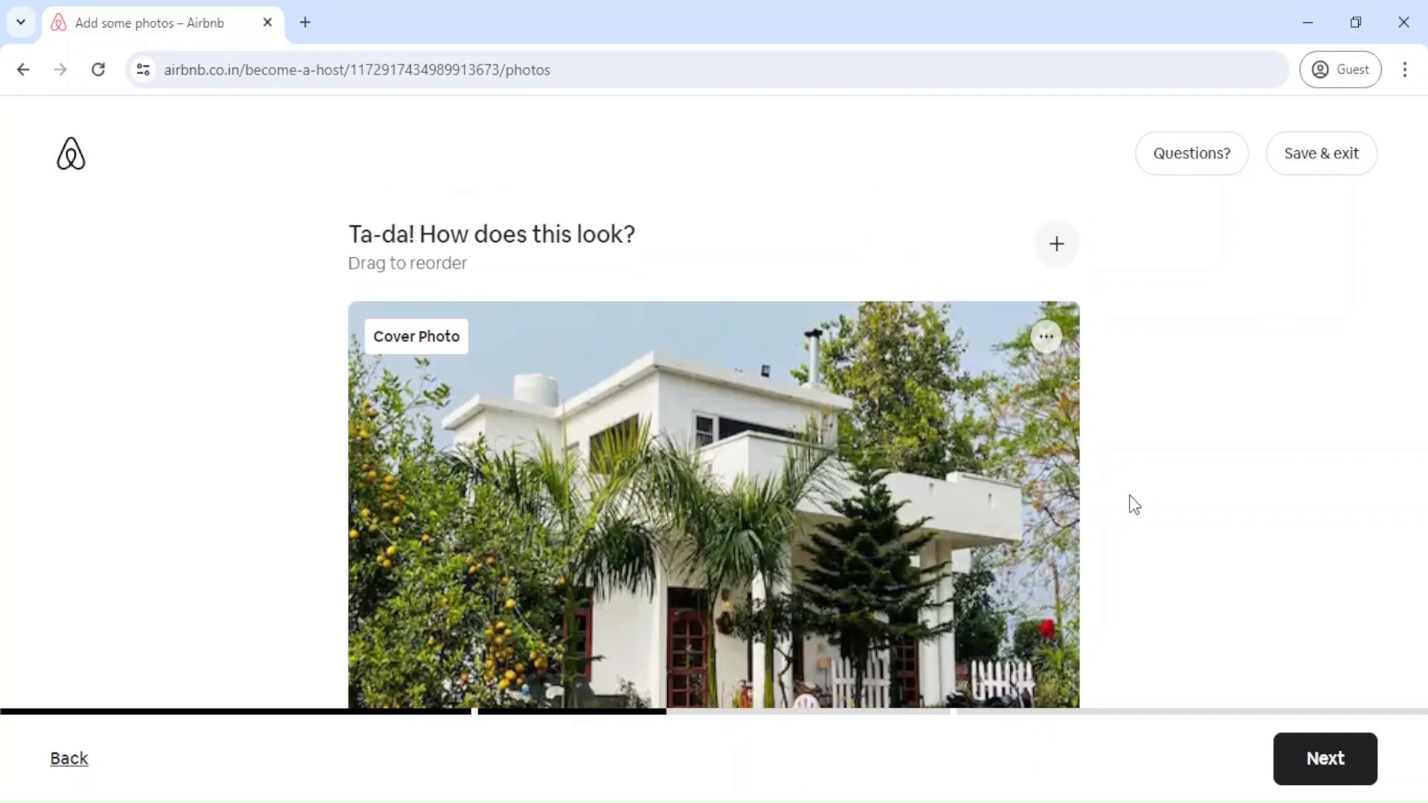
pyautogui.click(1305, 768)
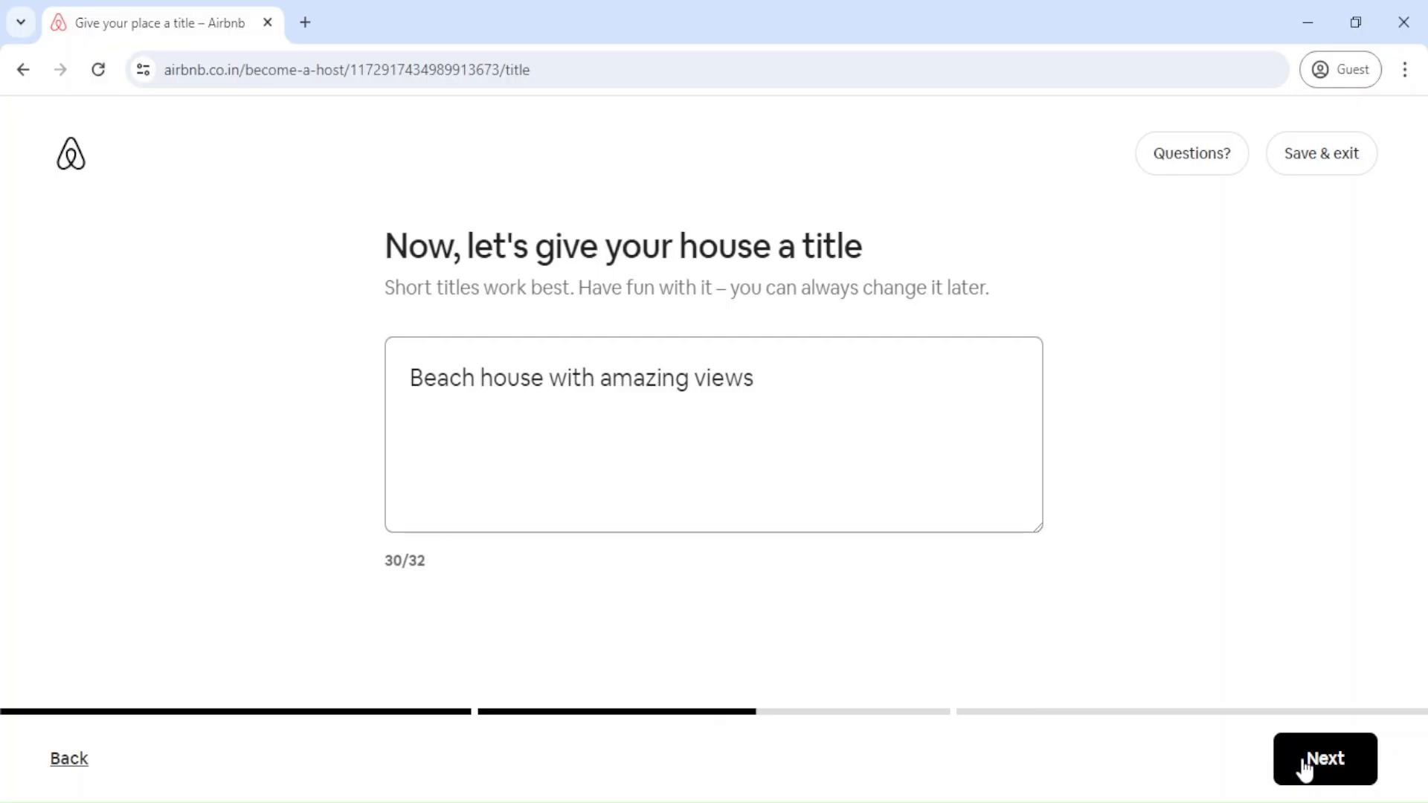
# Submit the title "Beach house with amazing views" and the description "Take it easy at this unique and tranquil getaway.".
pyautogui.click(1304, 770)
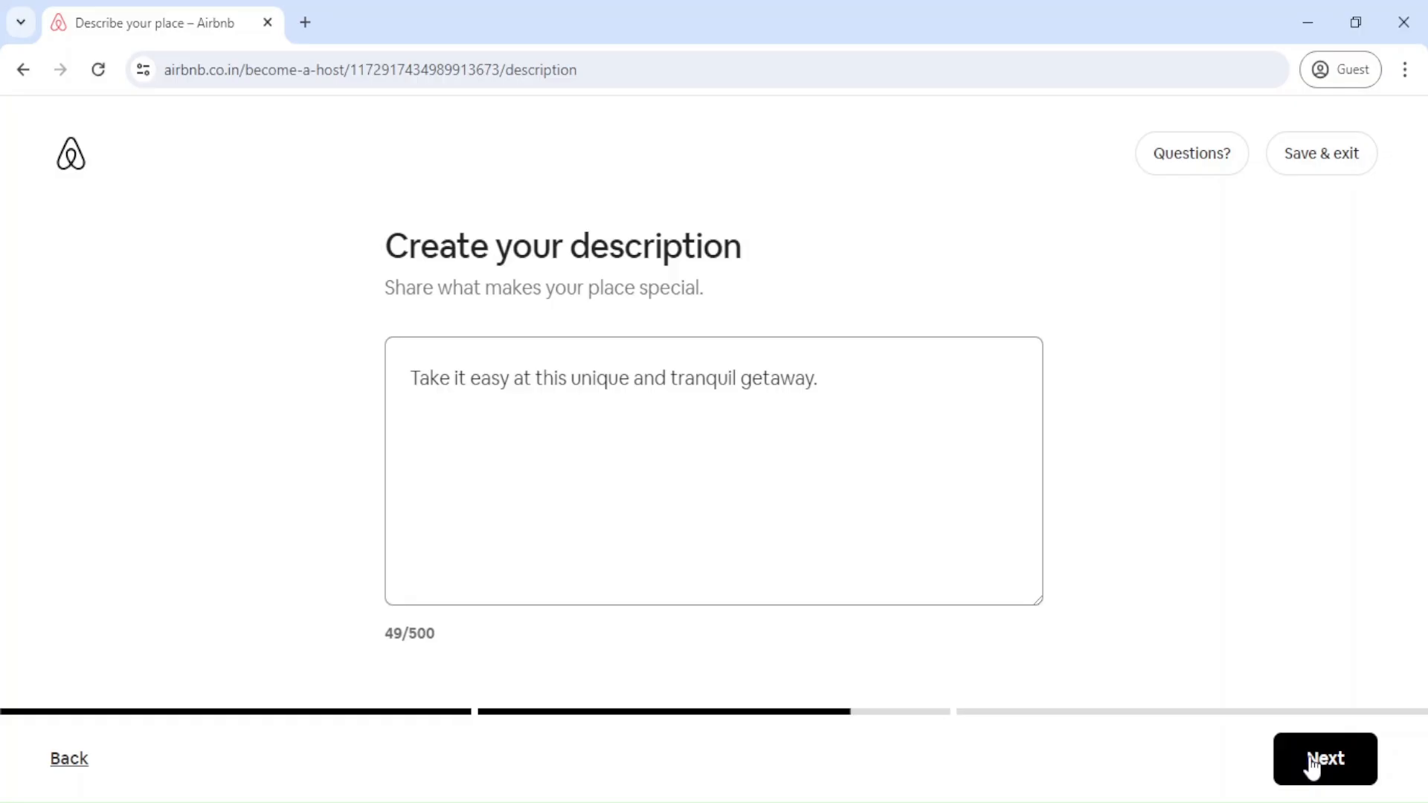
pyautogui.click(1310, 755)
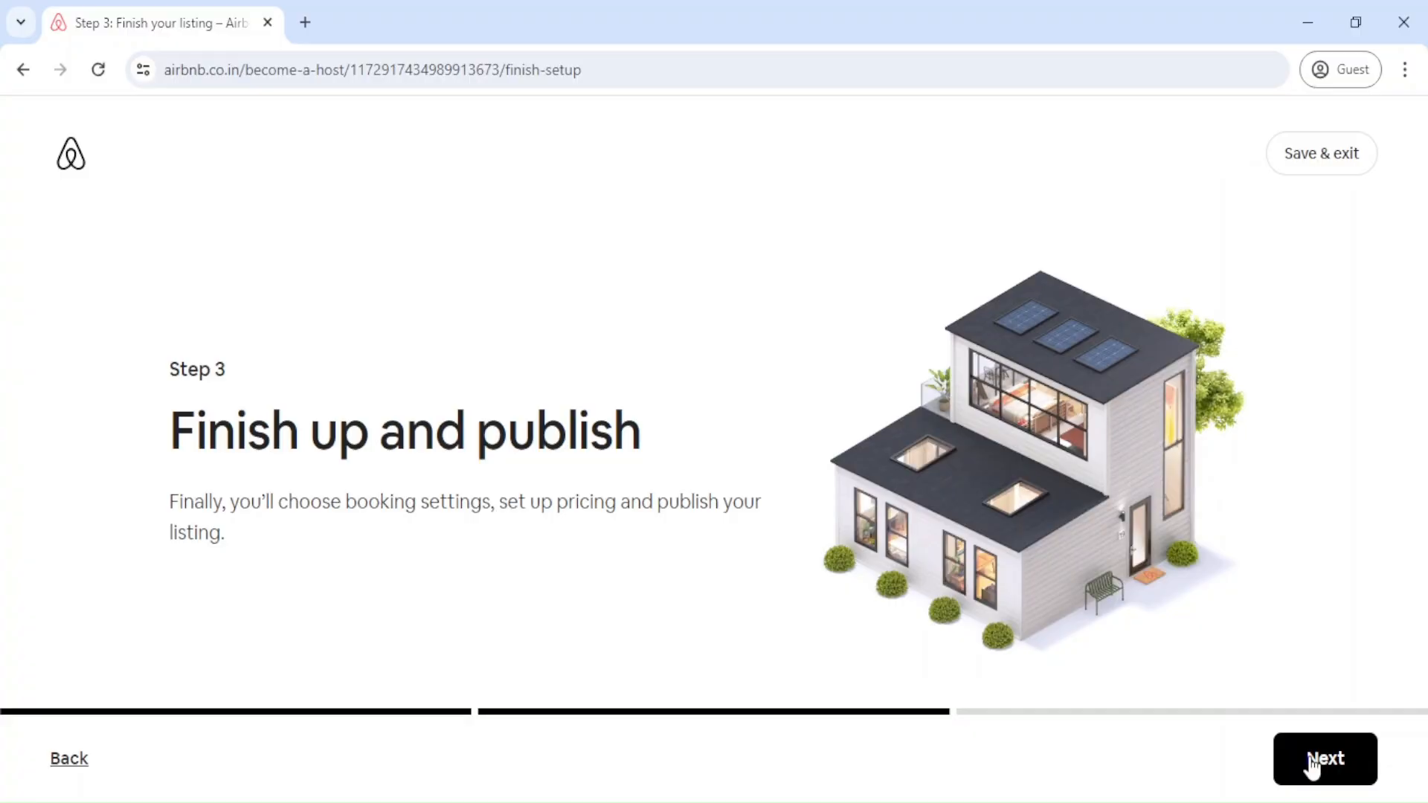
# Keep Use Instant Book for confirming reservations and accept the price of ₹2,178.
pyautogui.click(1311, 765)
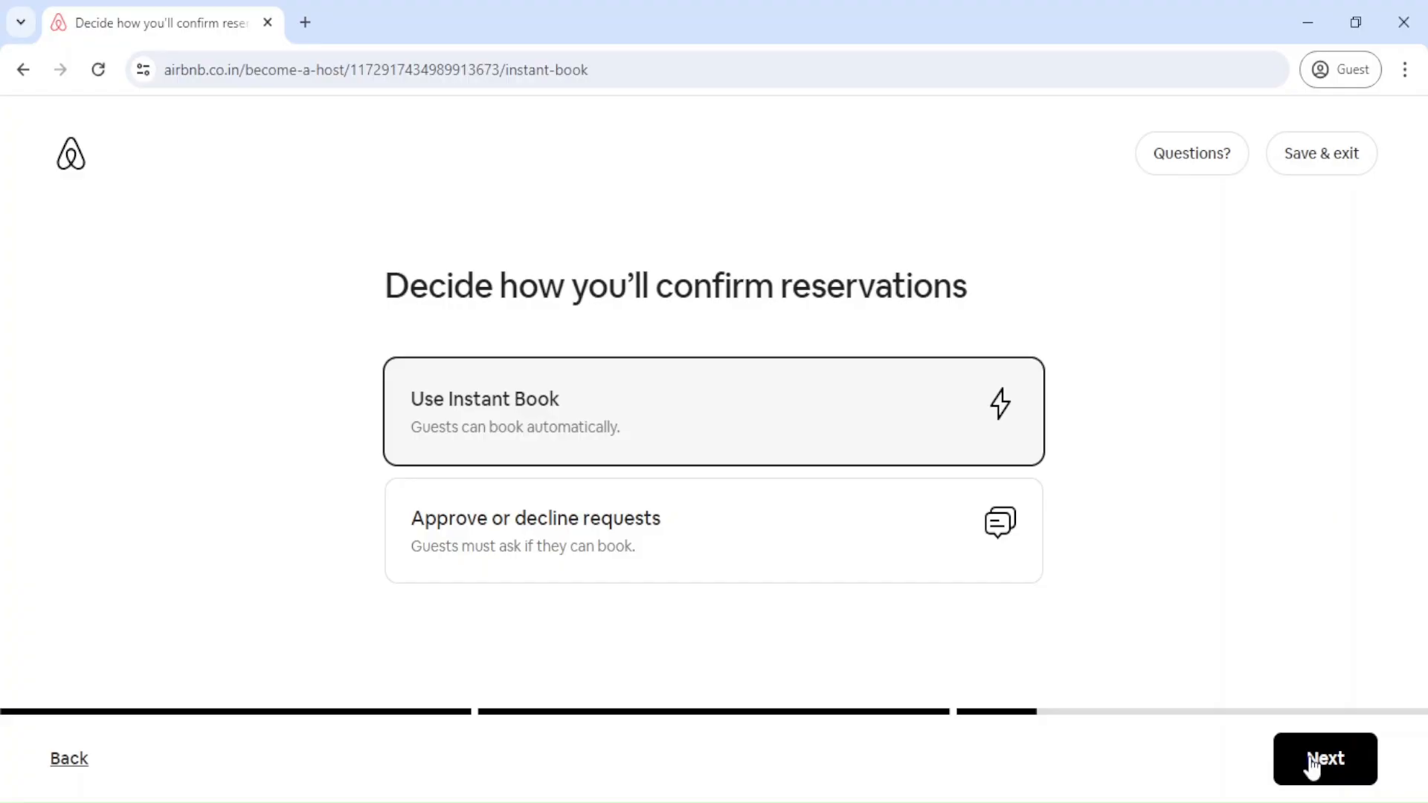
pyautogui.click(1312, 766)
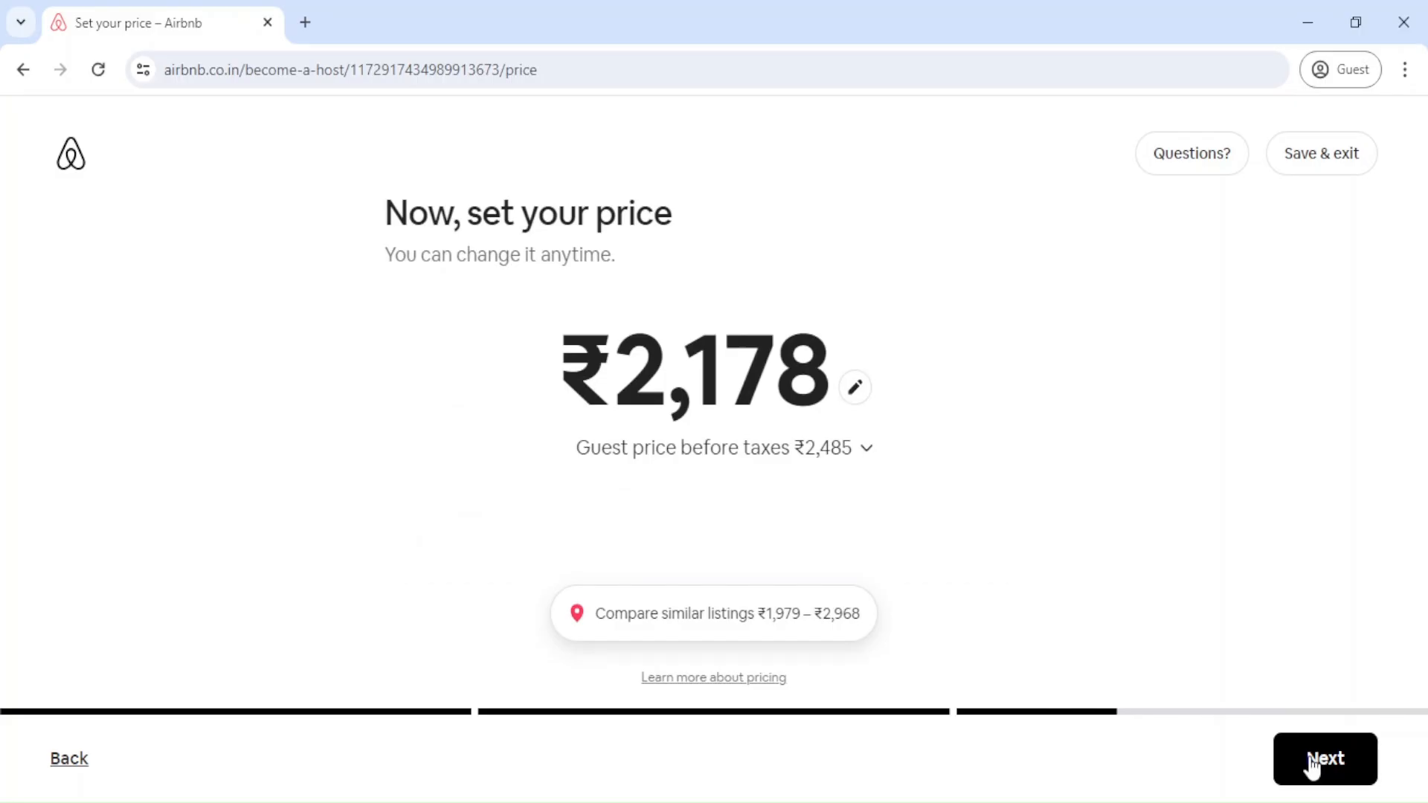
pyautogui.click(1312, 766)
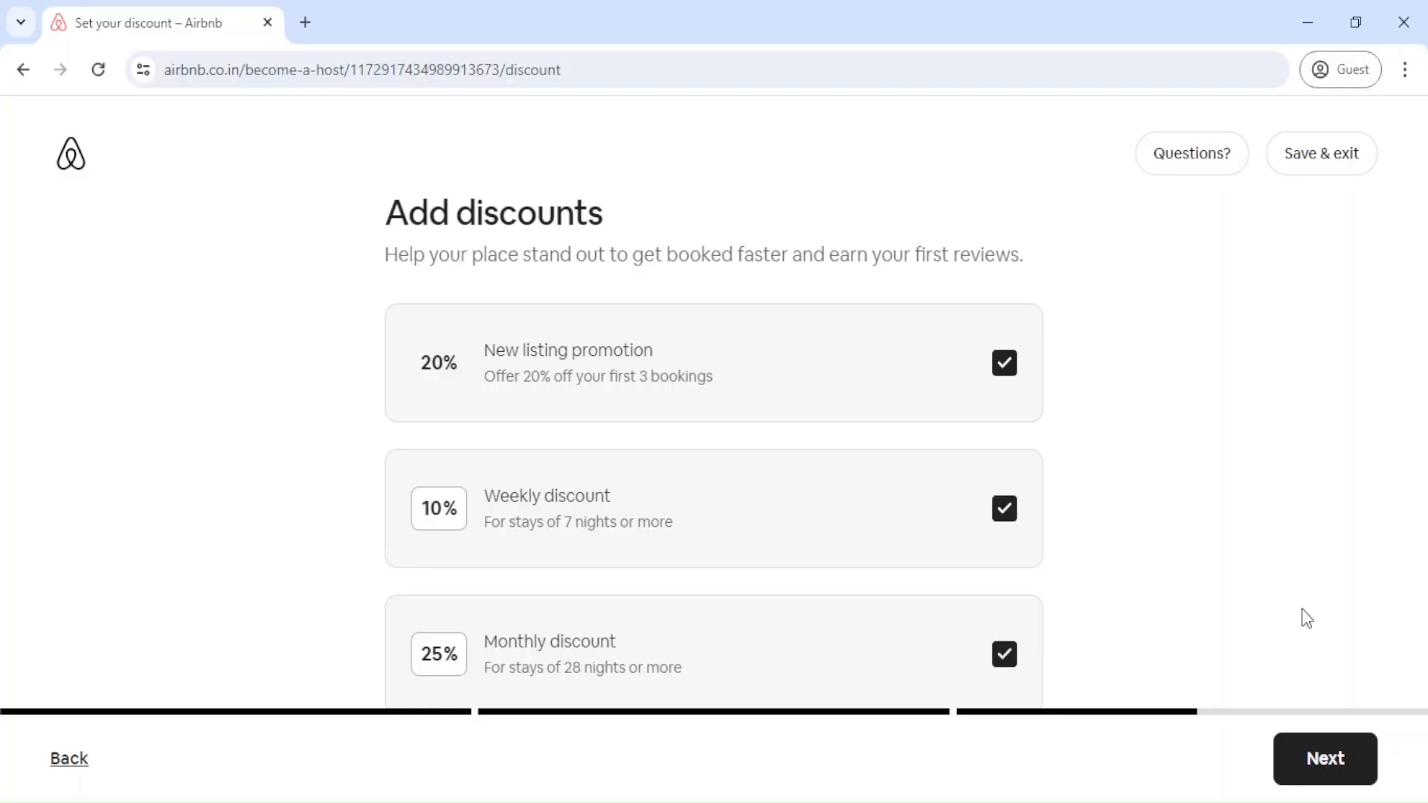
# Keep the 20% new listing, 10% weekly and 25% monthly discounts, and declare no security cameras, noise monitors or weapons.
pyautogui.click(1324, 759)
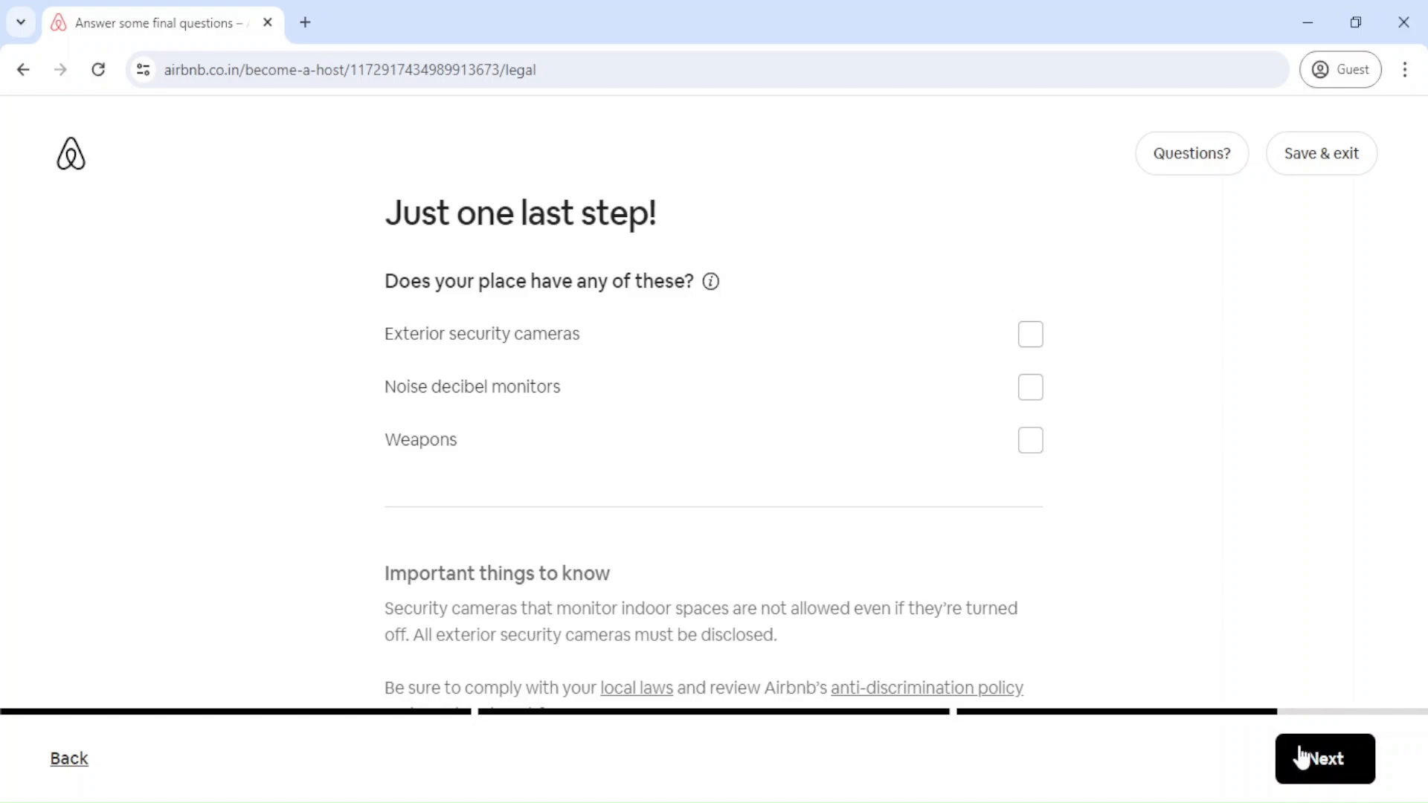
pyautogui.click(1300, 757)
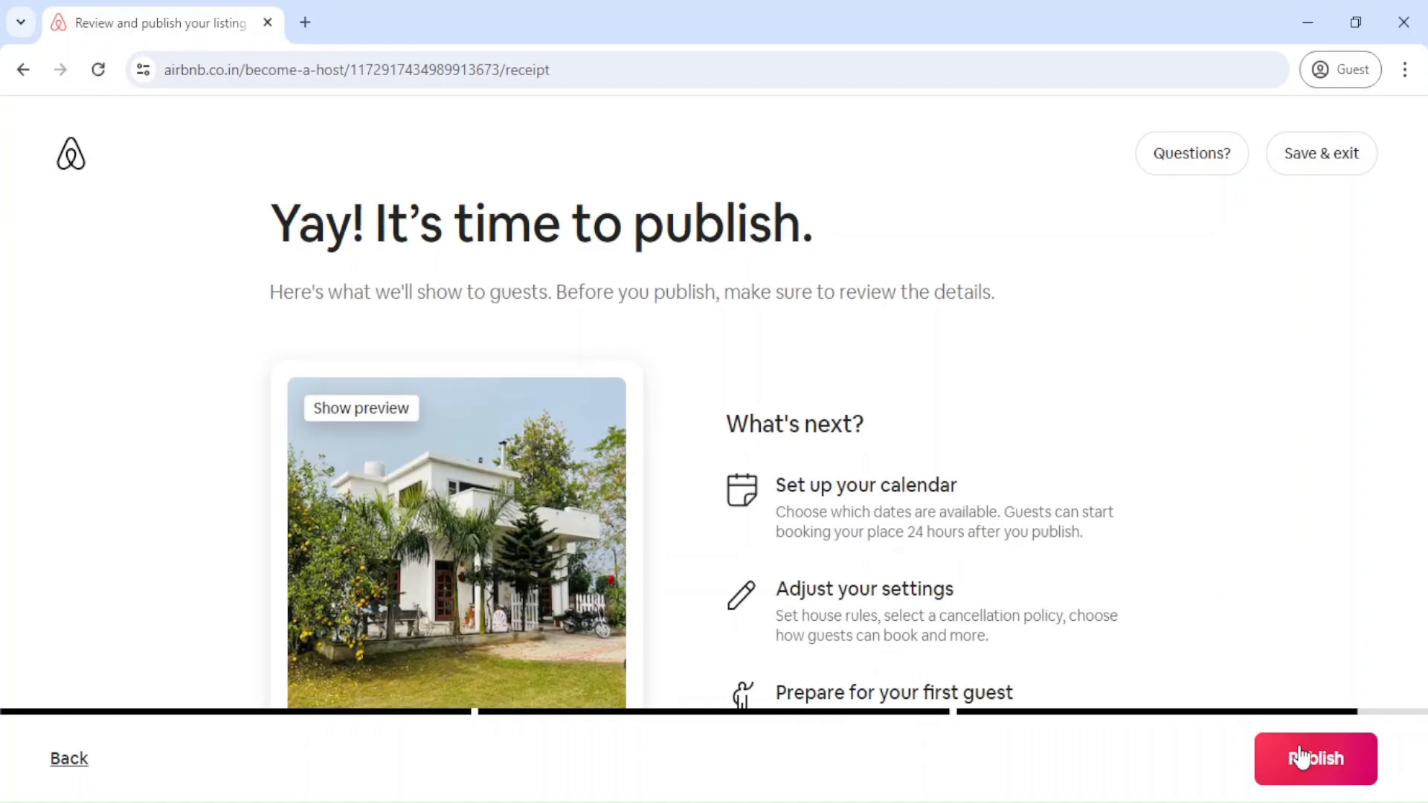
# Review the full guest preview of the new listing, publish it and continue past the welcome page.
pyautogui.click(469, 537)
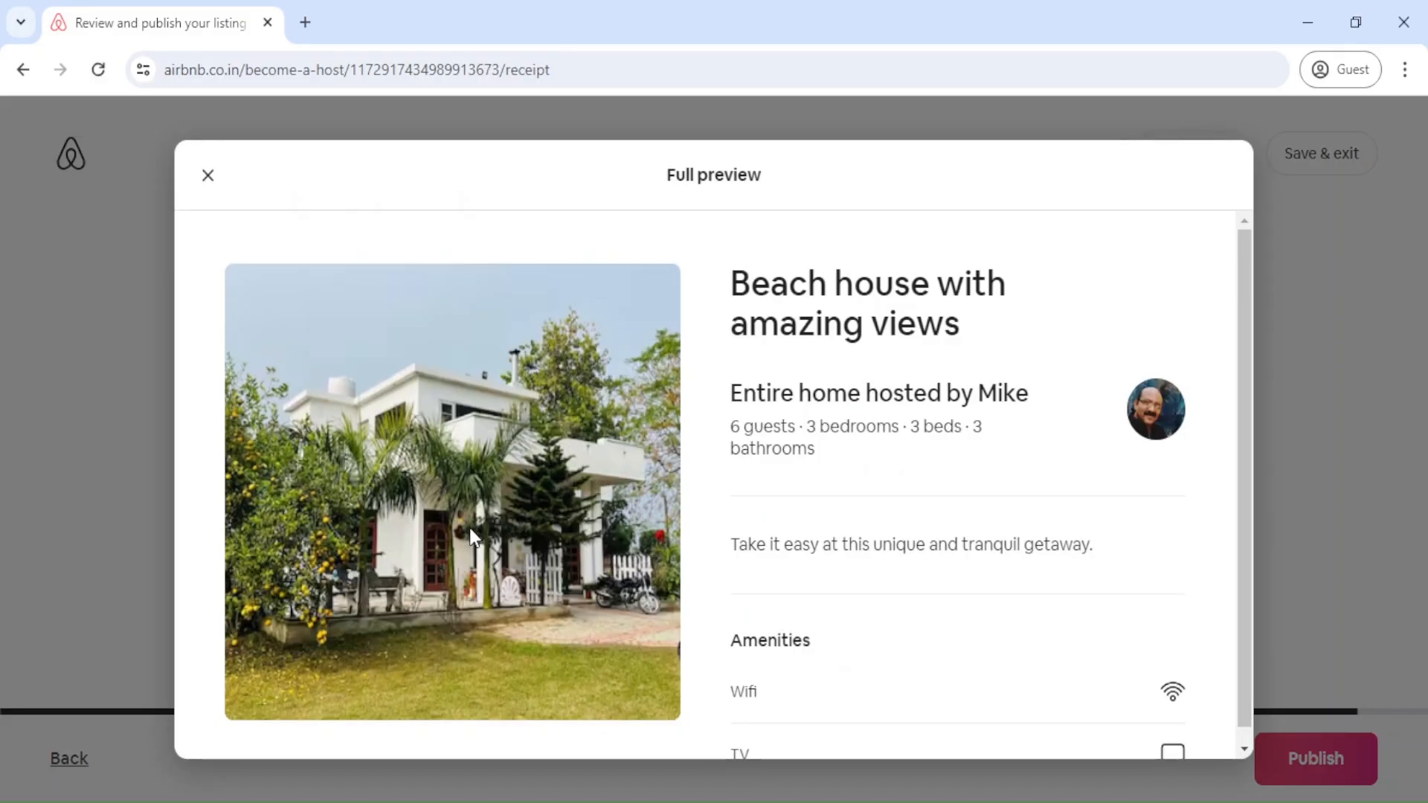
pyautogui.click(208, 176)
pyautogui.scroll(-1, 902, 263)
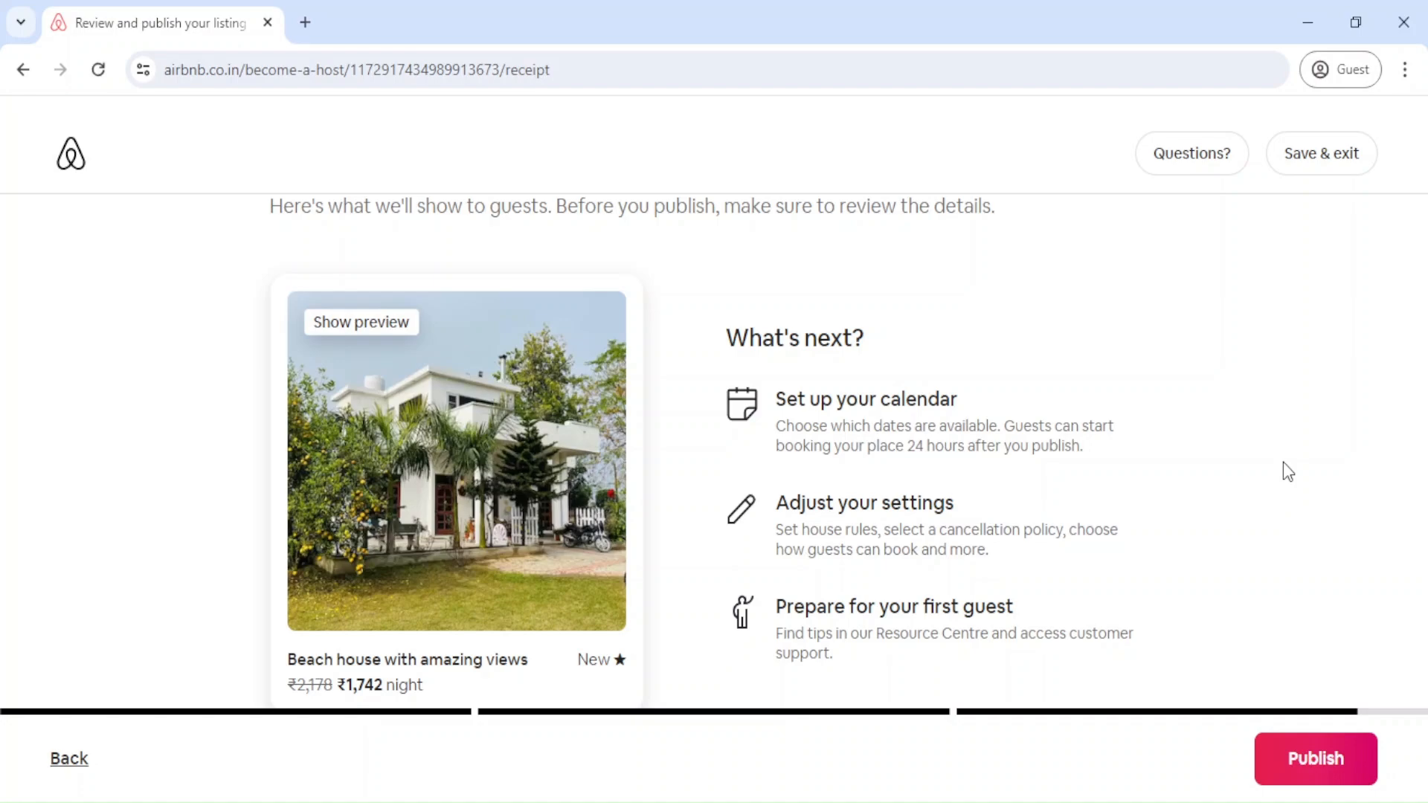
pyautogui.click(1313, 762)
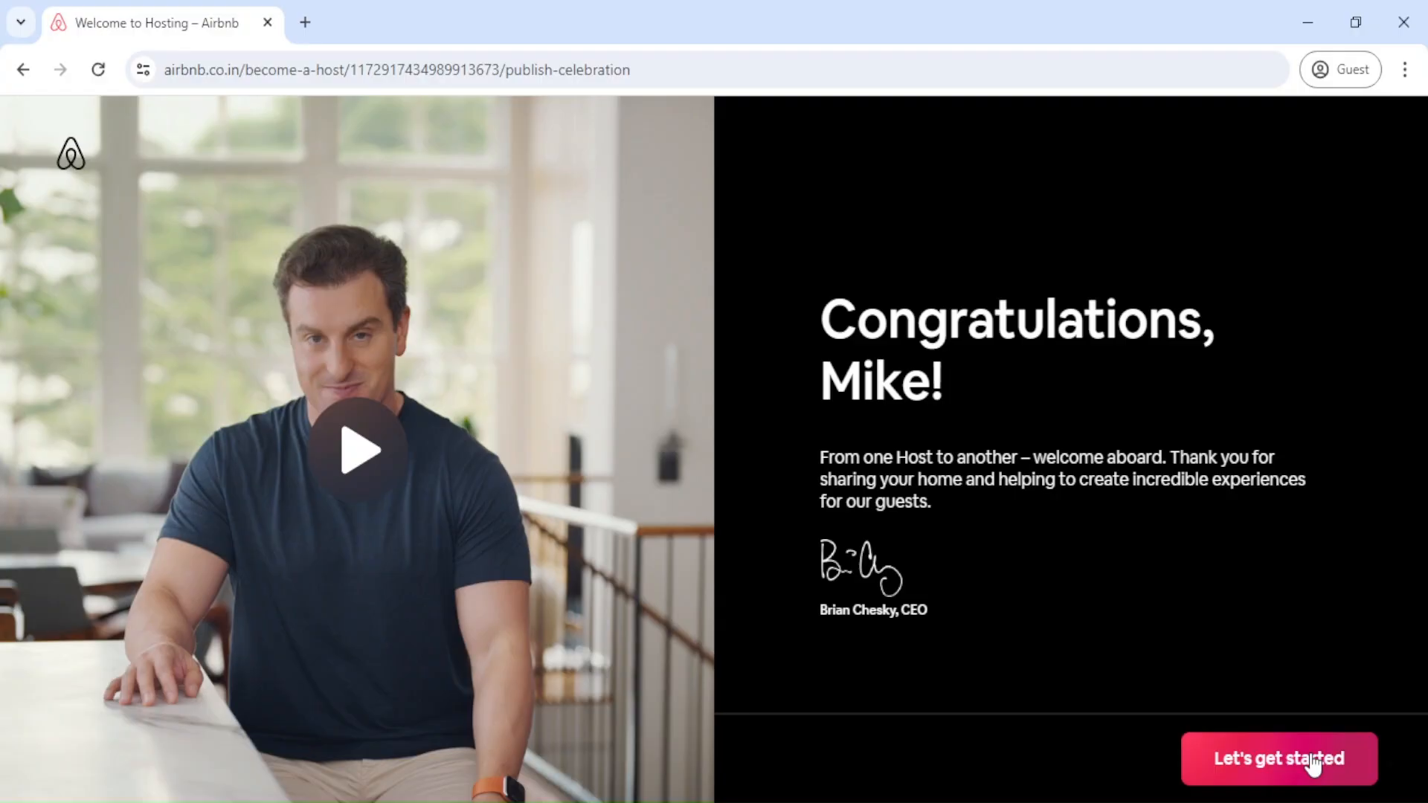
pyautogui.click(1312, 760)
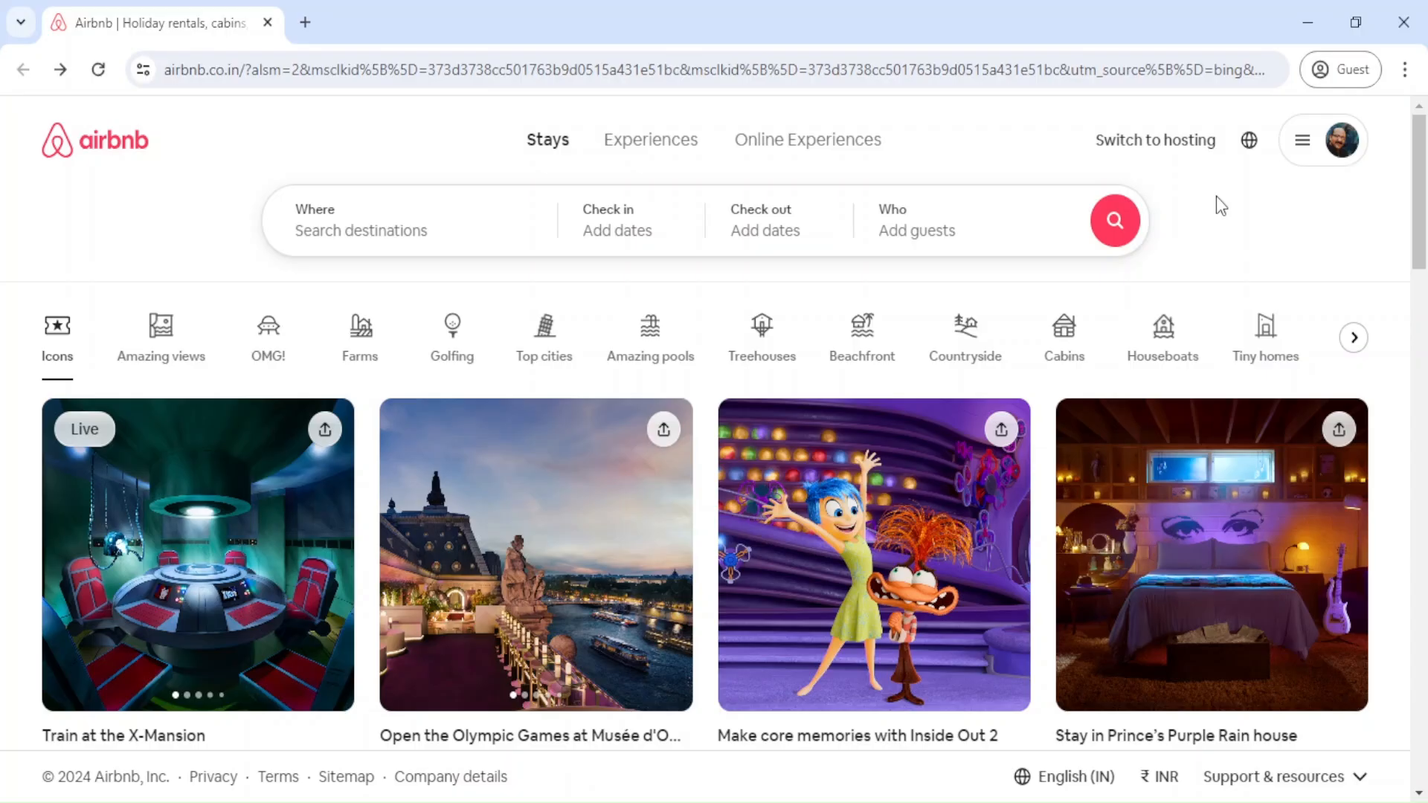
# Switch to hosting and open The Woodscapes - Holiday Retreat from the listings in the listing editor.
pyautogui.click(1169, 140)
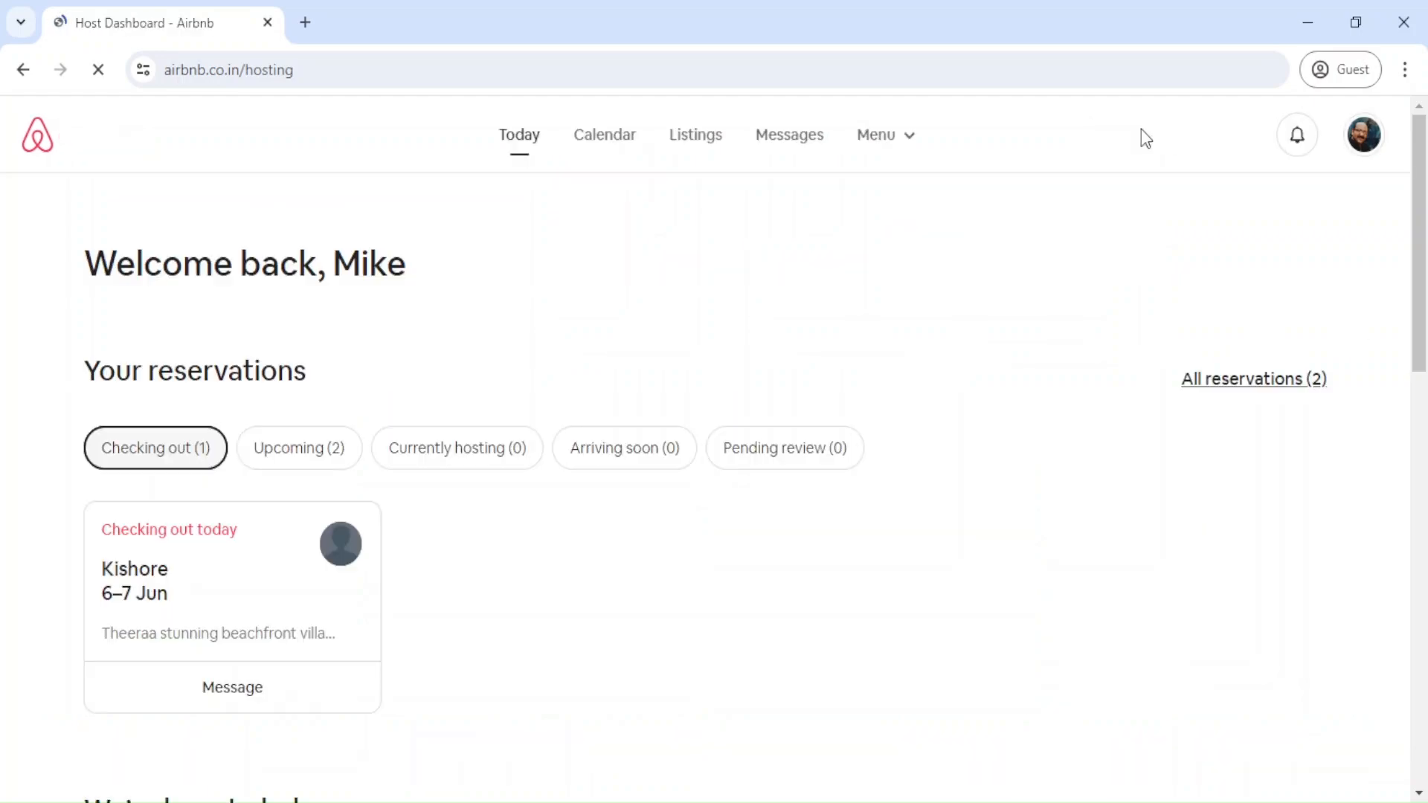
pyautogui.click(708, 138)
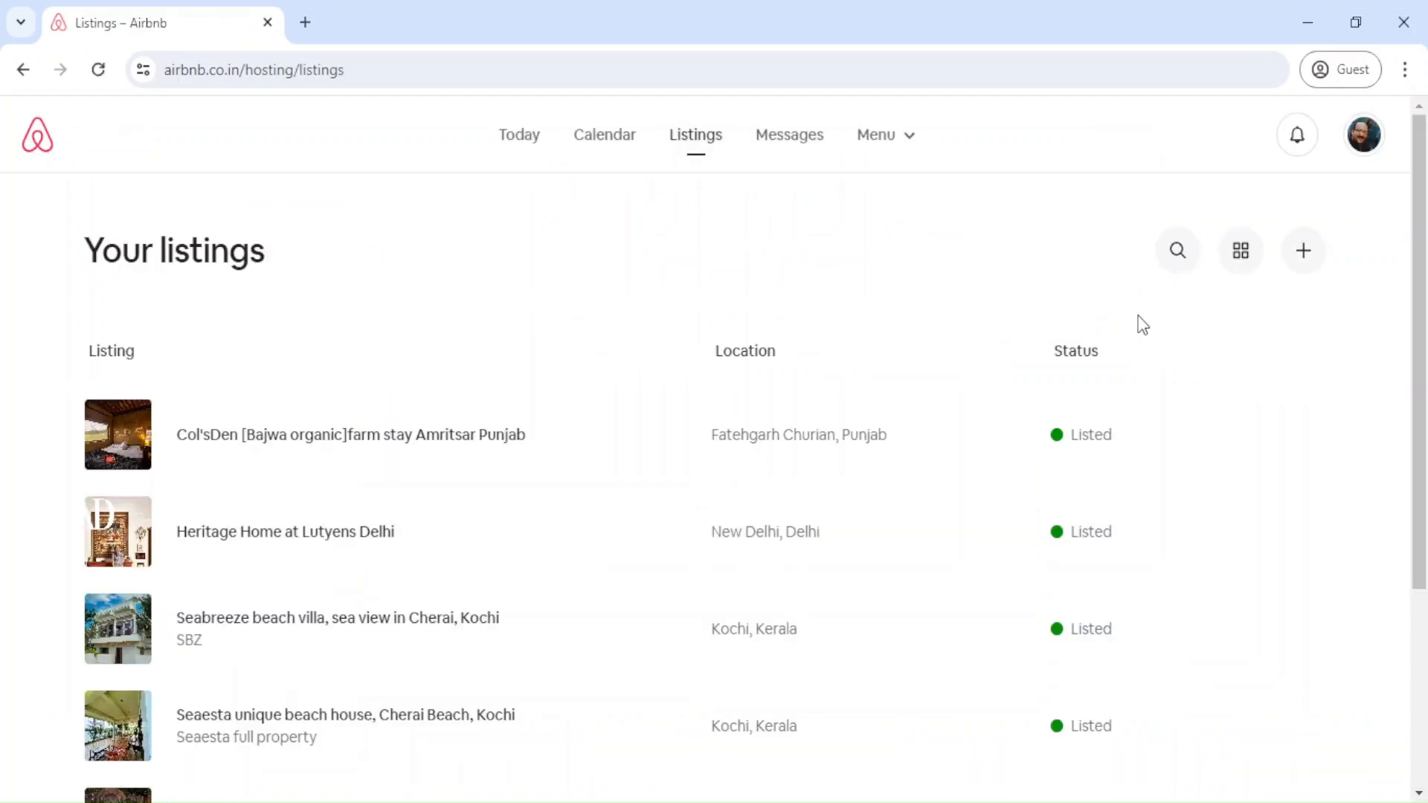
pyautogui.scroll(-3, 1150, 334)
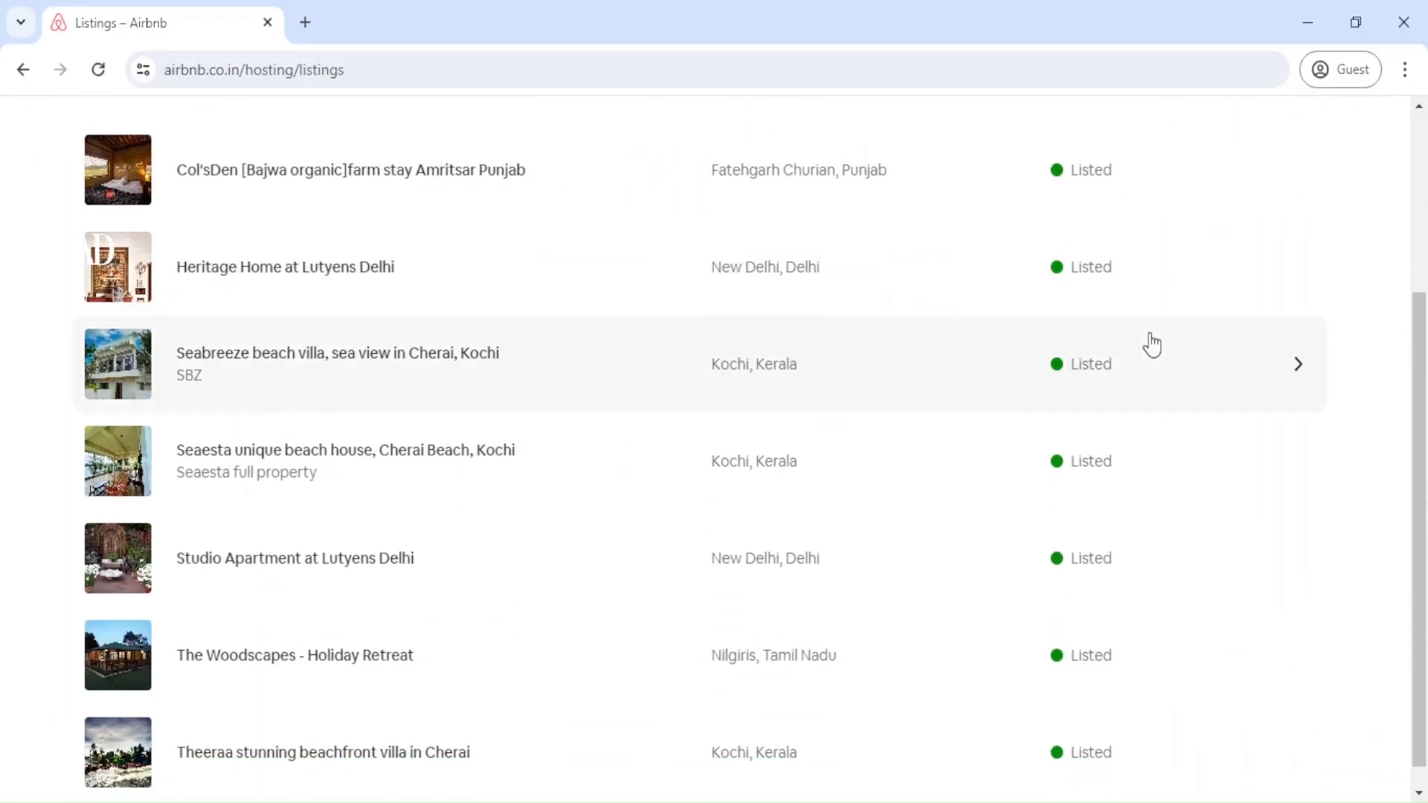
pyautogui.click(421, 660)
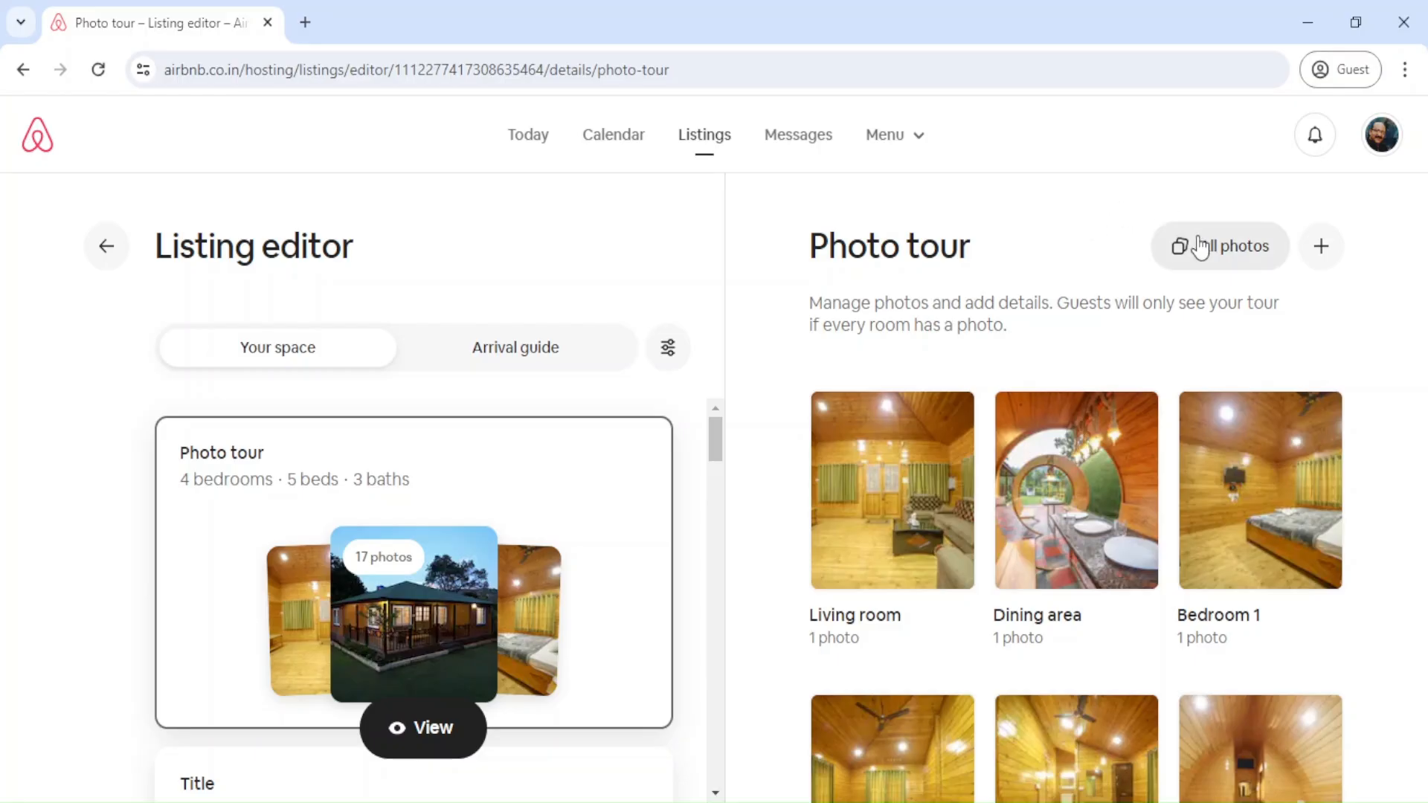
# Open photo management for all photos of the Woodscapes listing and look through the room-labelled pictures.
pyautogui.click(1215, 257)
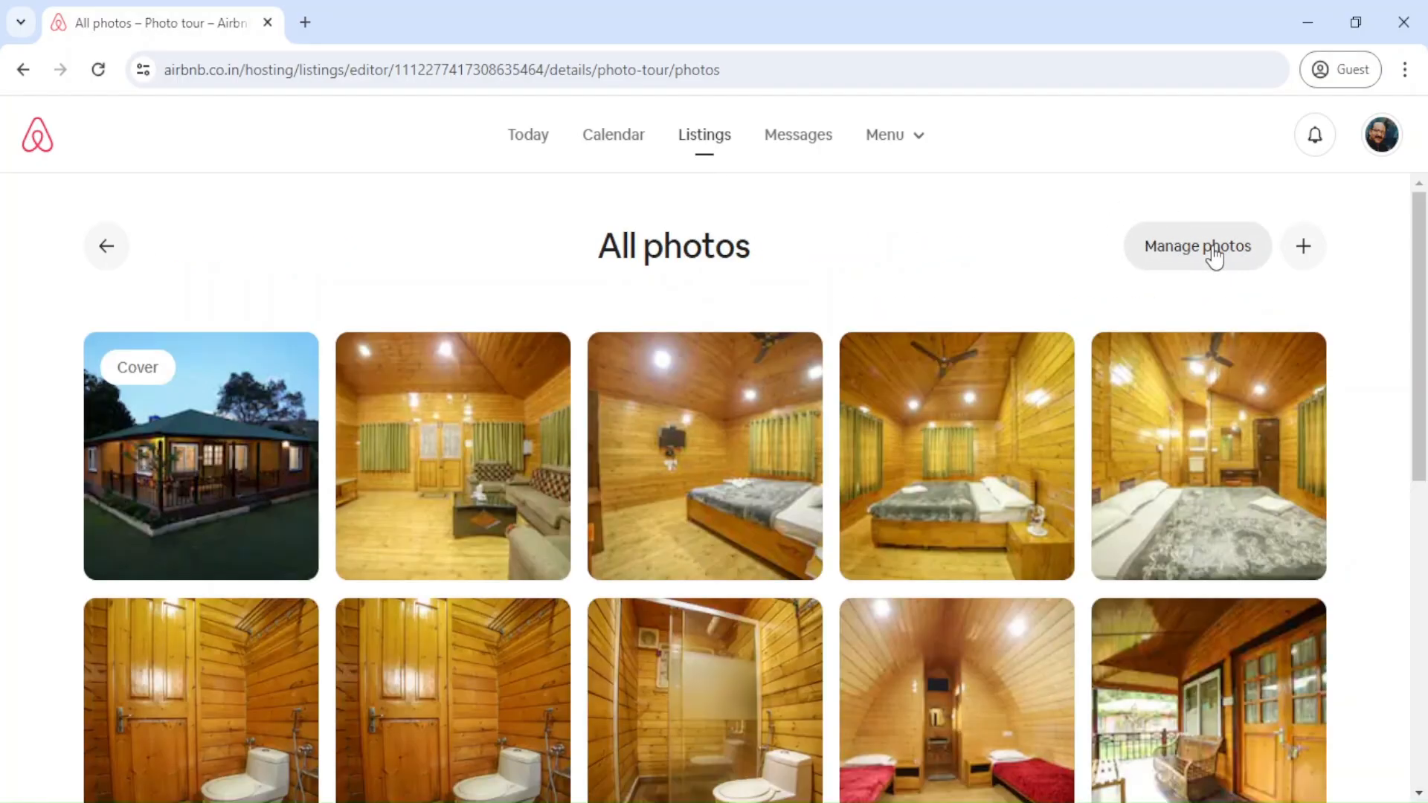
pyautogui.click(1215, 256)
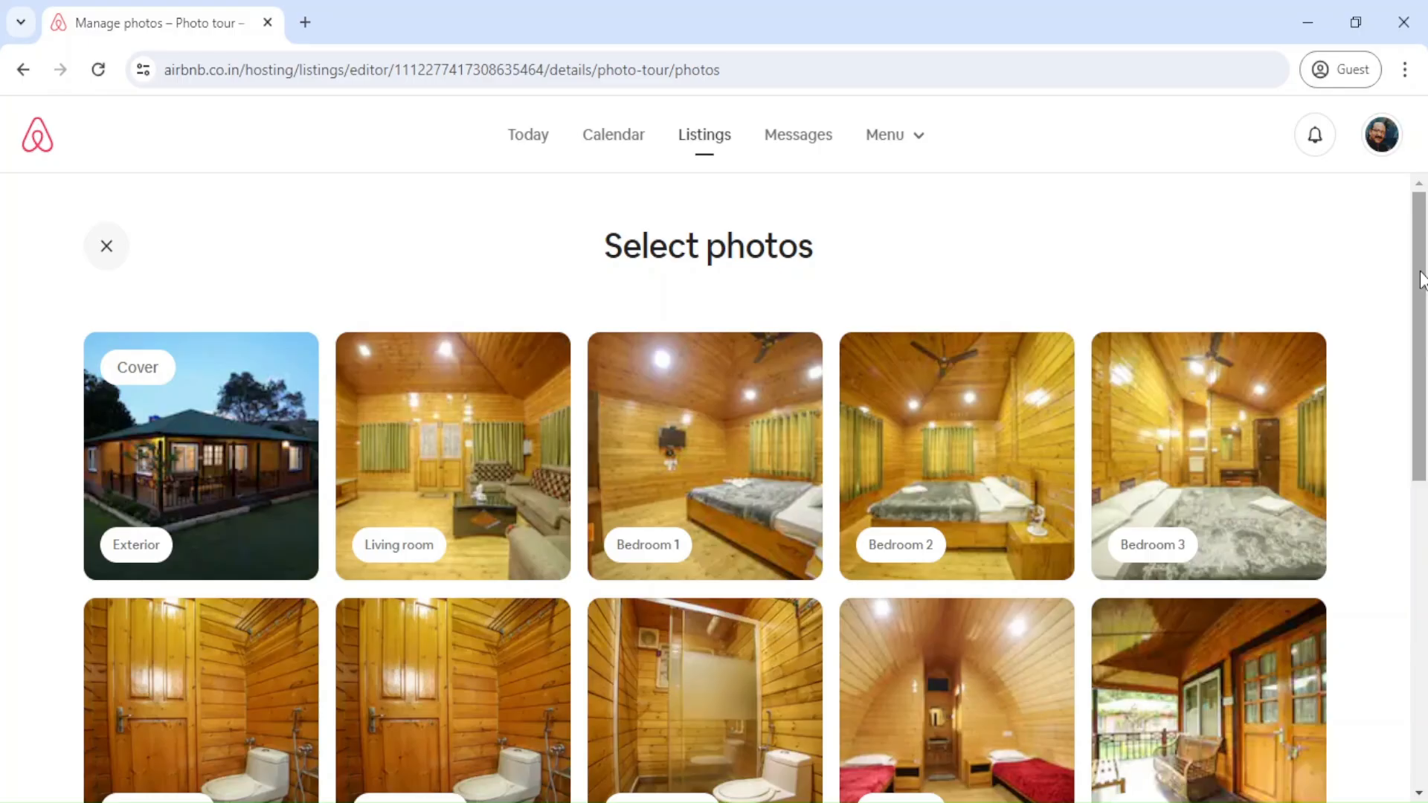
pyautogui.scroll(-4, 1422, 279)
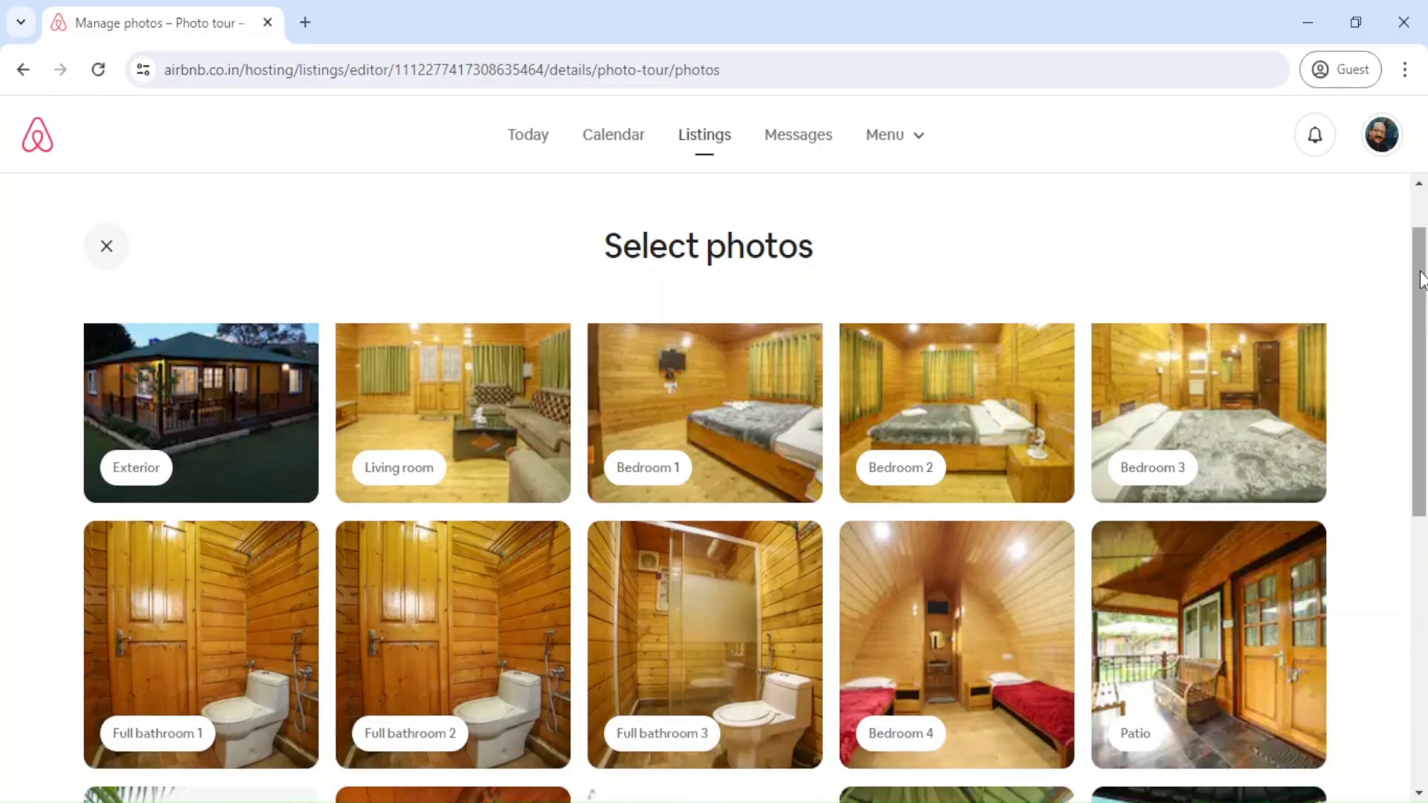
pyautogui.scroll(-3, 1422, 279)
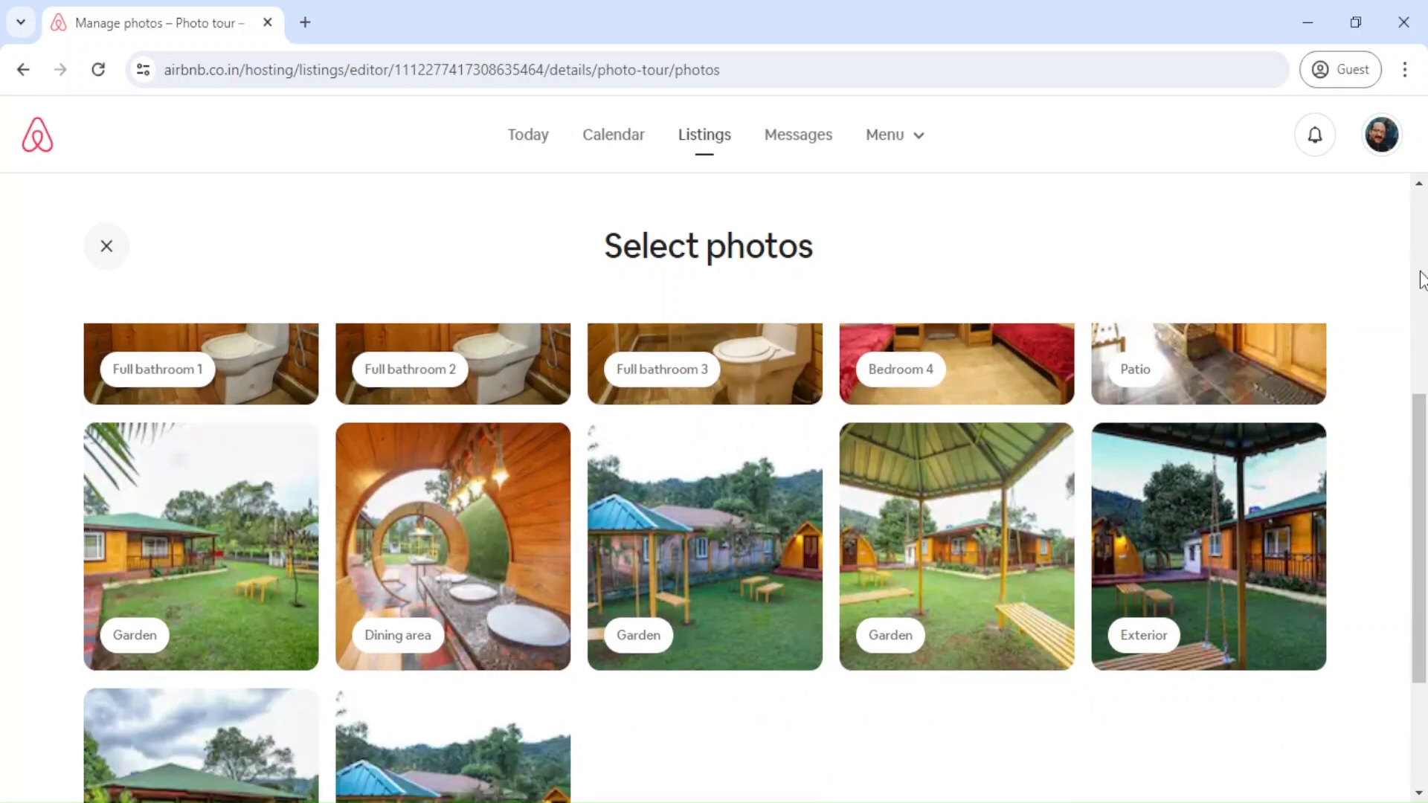
pyautogui.scroll(-3, 1422, 279)
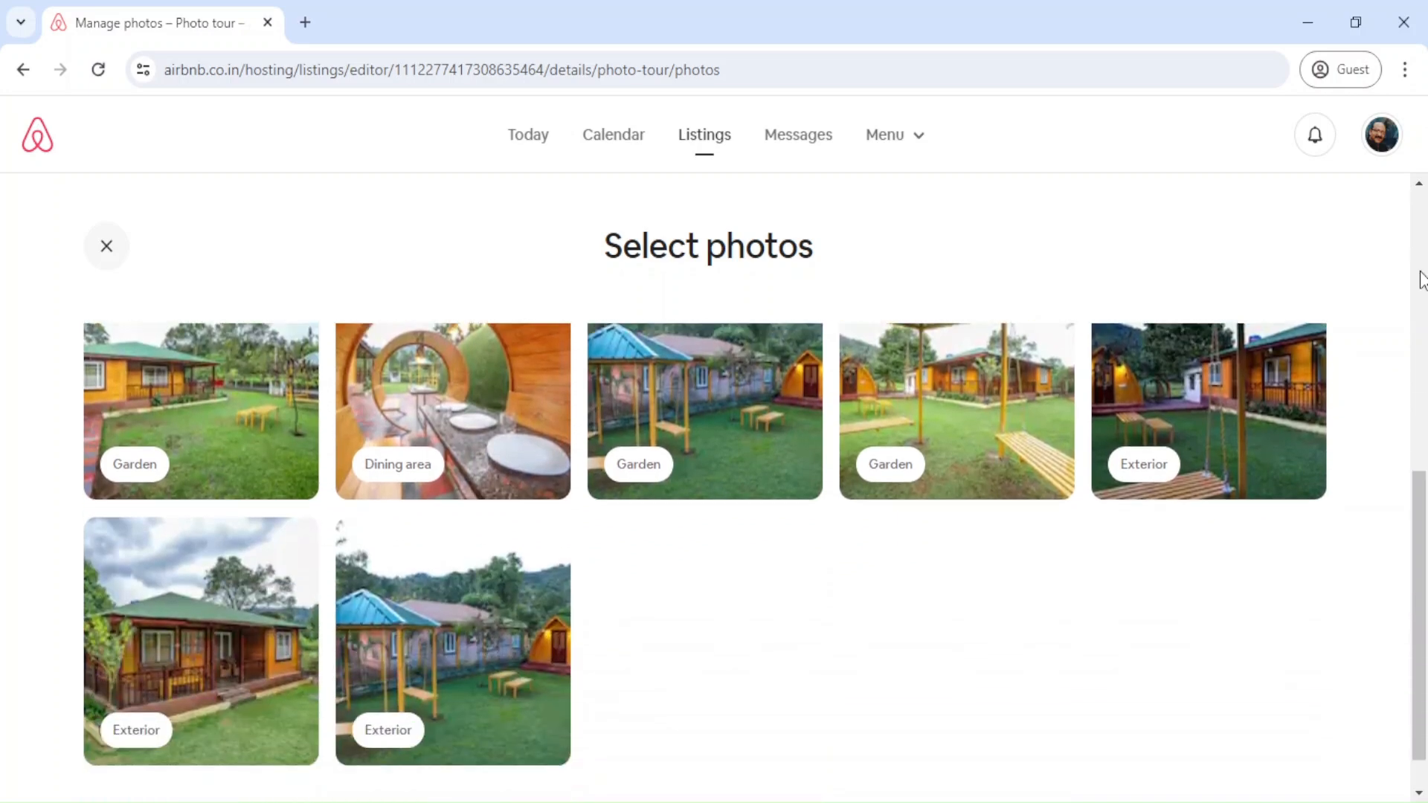
pyautogui.scroll(-1, 1422, 279)
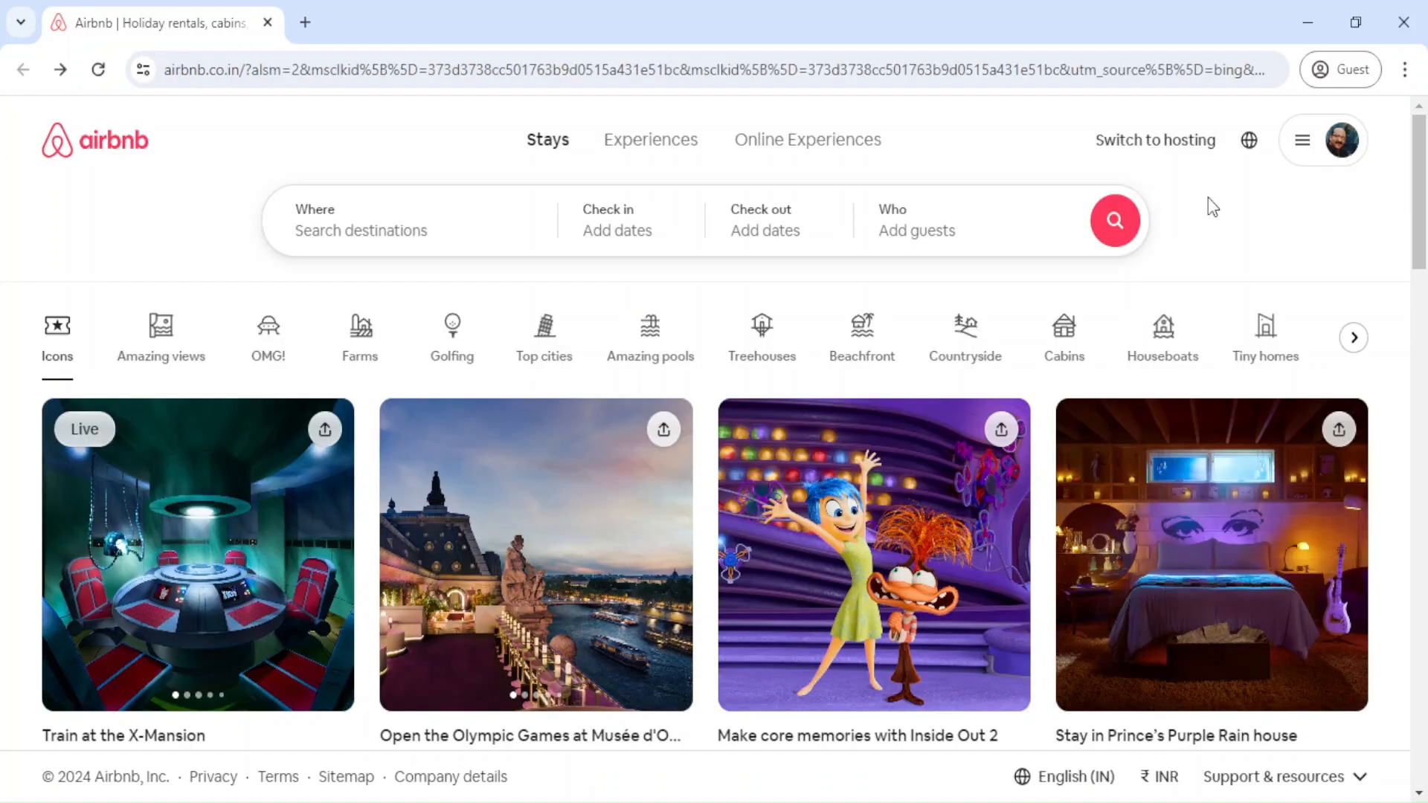
# Switch to hosting, open the Theeraa stunning beachfront villa in Cherai listing and bring up its title for editing.
pyautogui.click(1176, 143)
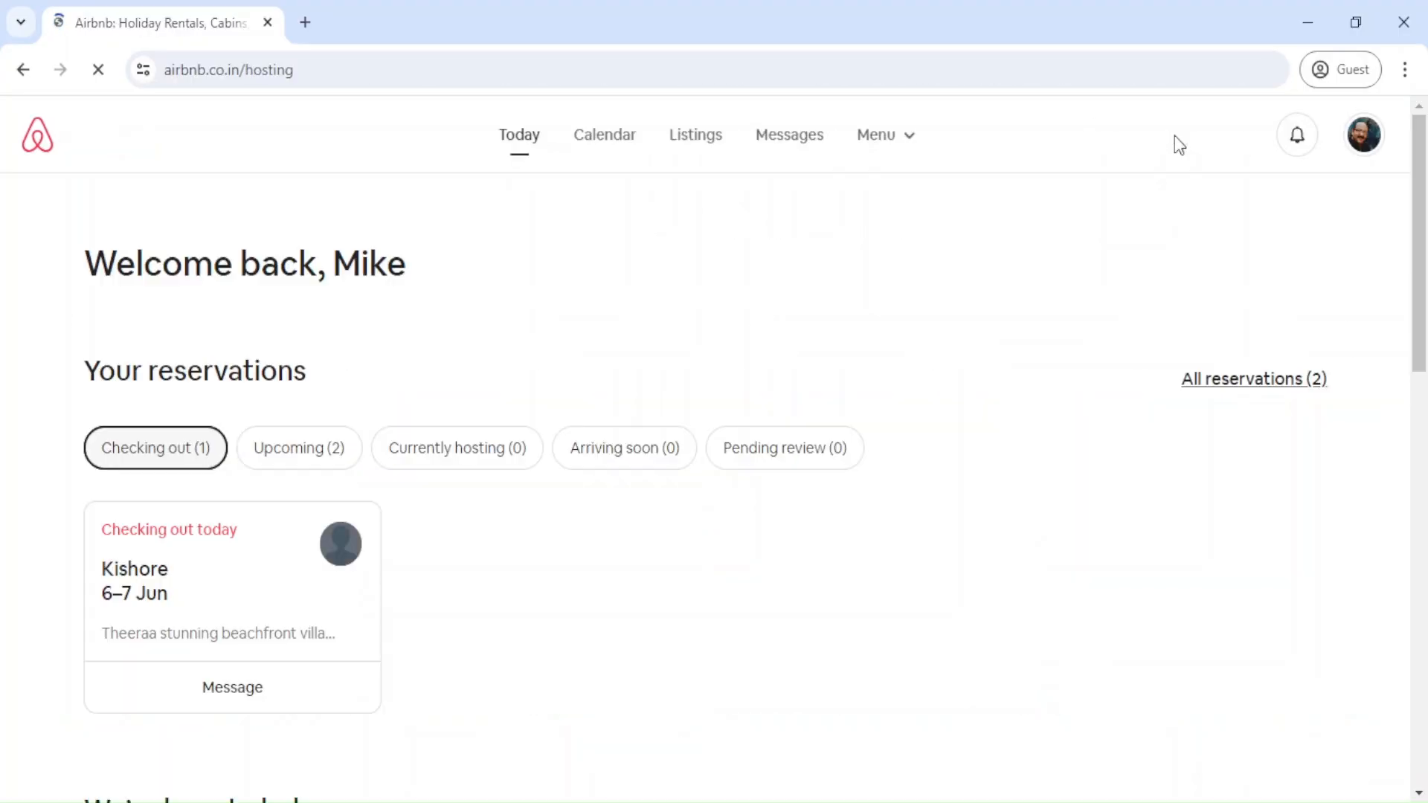
pyautogui.click(711, 134)
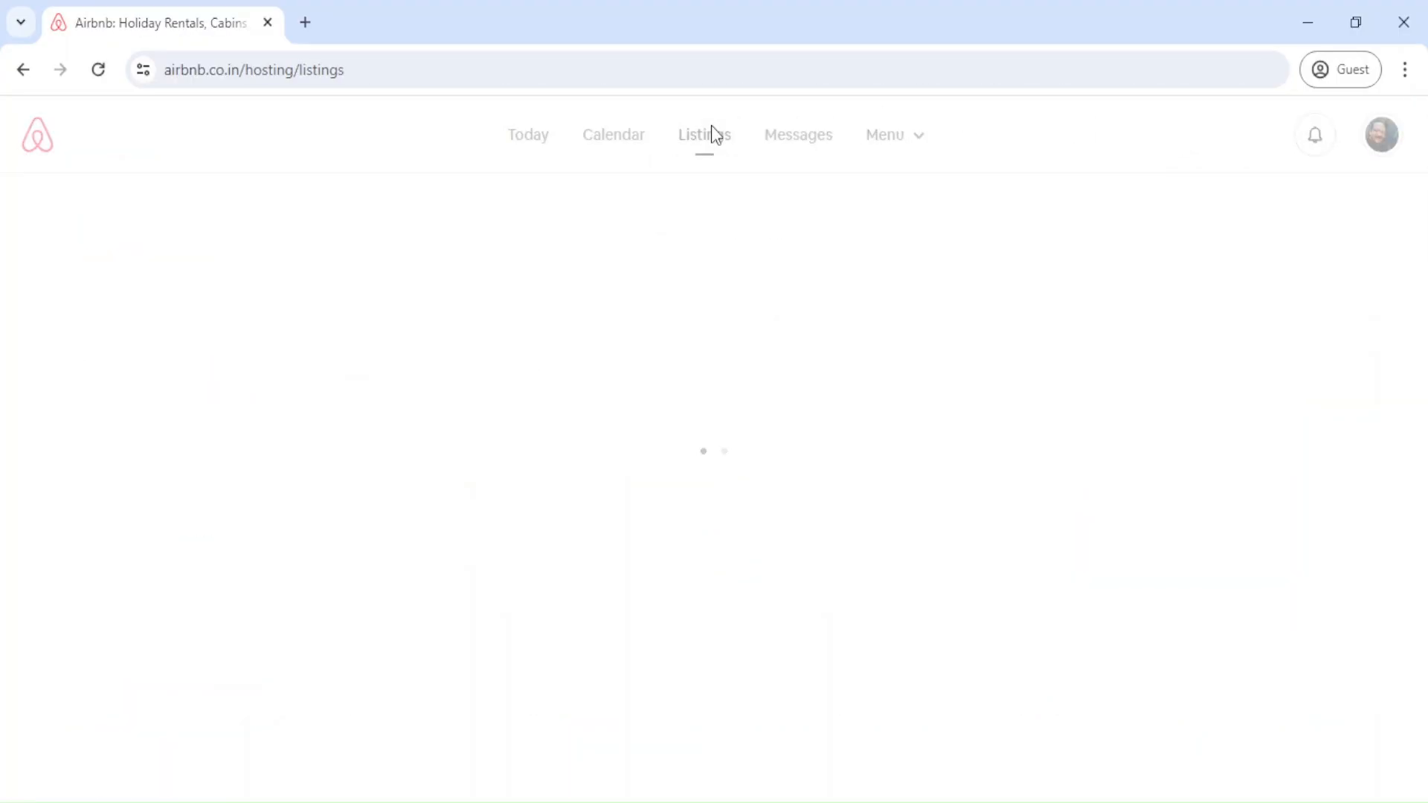
pyautogui.scroll(-3, 1194, 343)
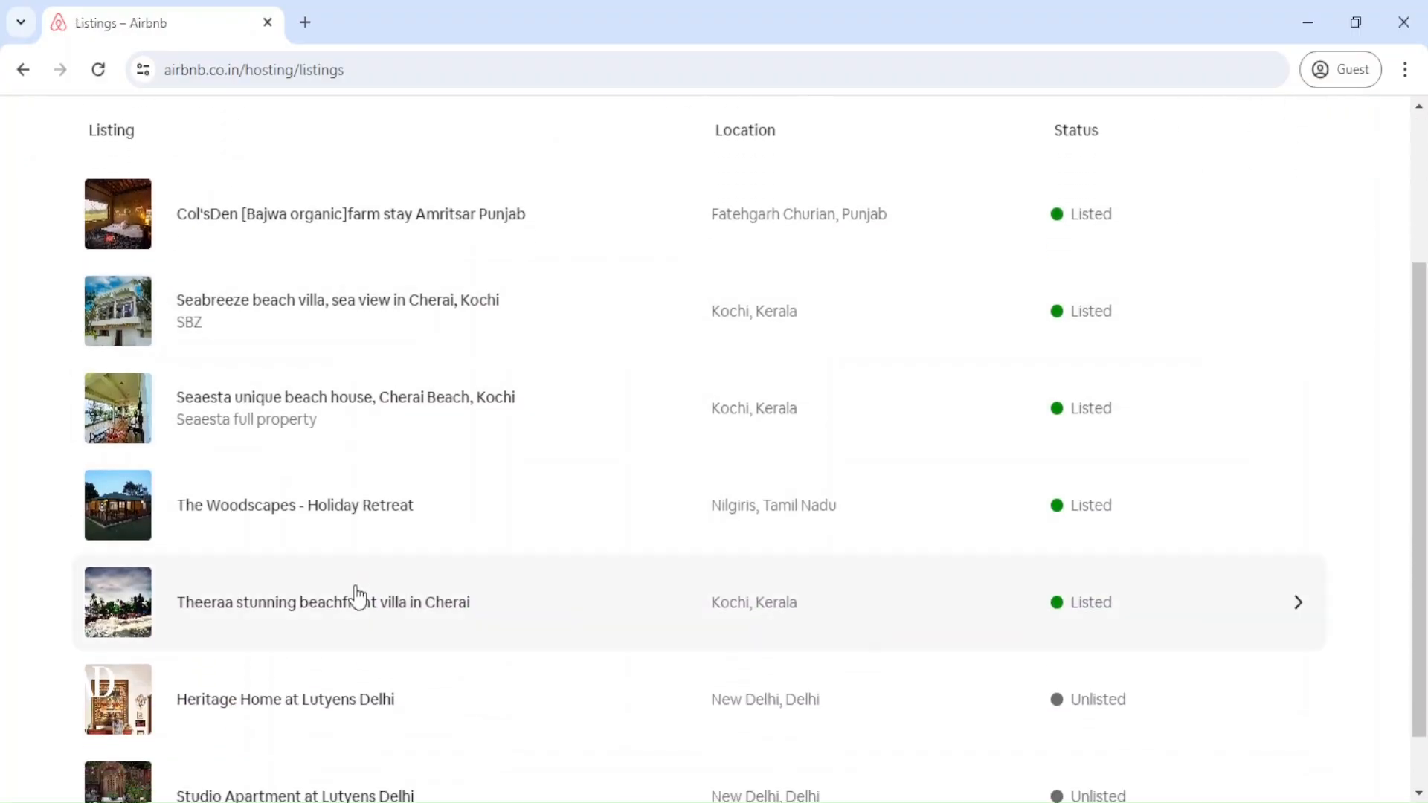
pyautogui.click(357, 598)
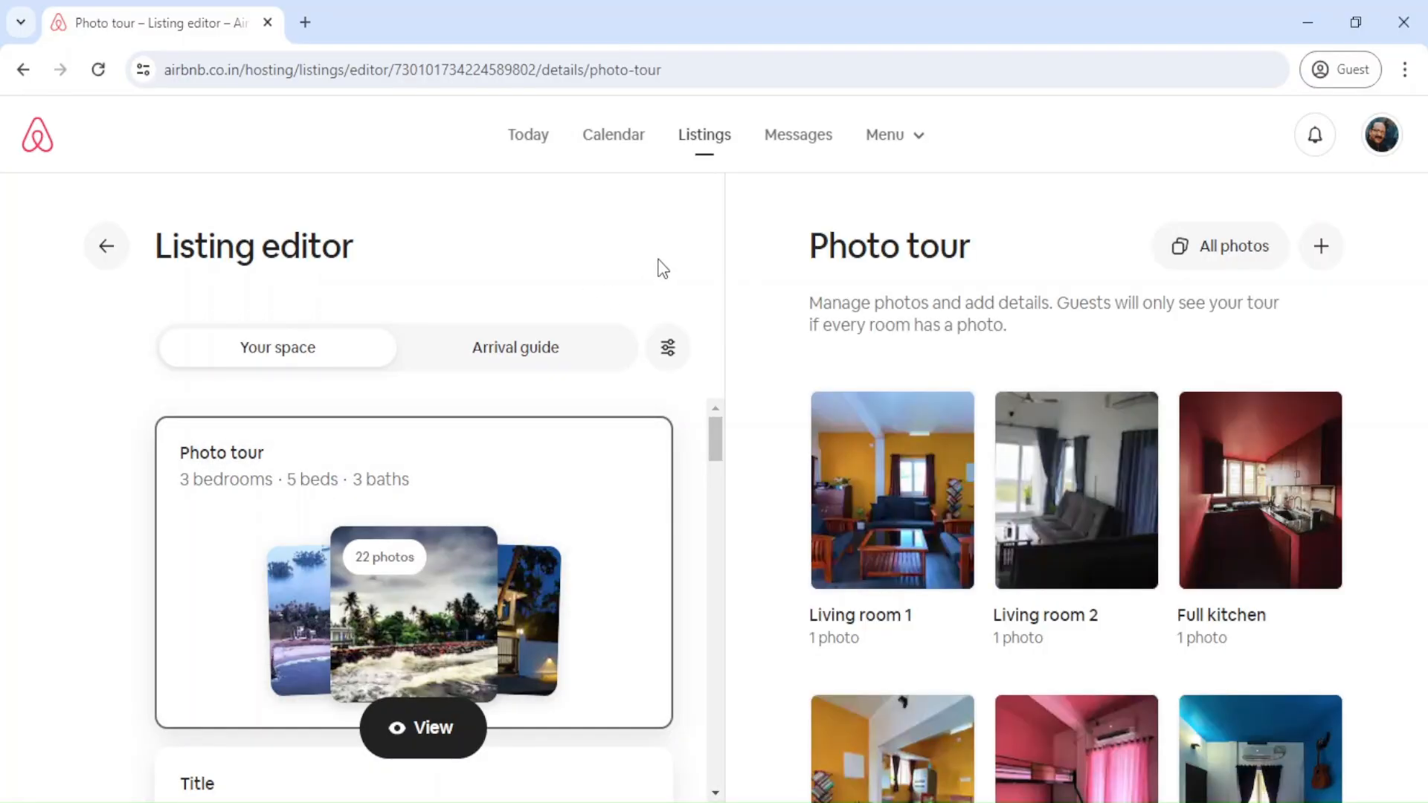
pyautogui.moveTo(710, 433)
pyautogui.mouseDown()
pyautogui.moveTo(712, 503)
pyautogui.moveTo(711, 436)
pyautogui.moveTo(711, 461)
pyautogui.mouseUp()
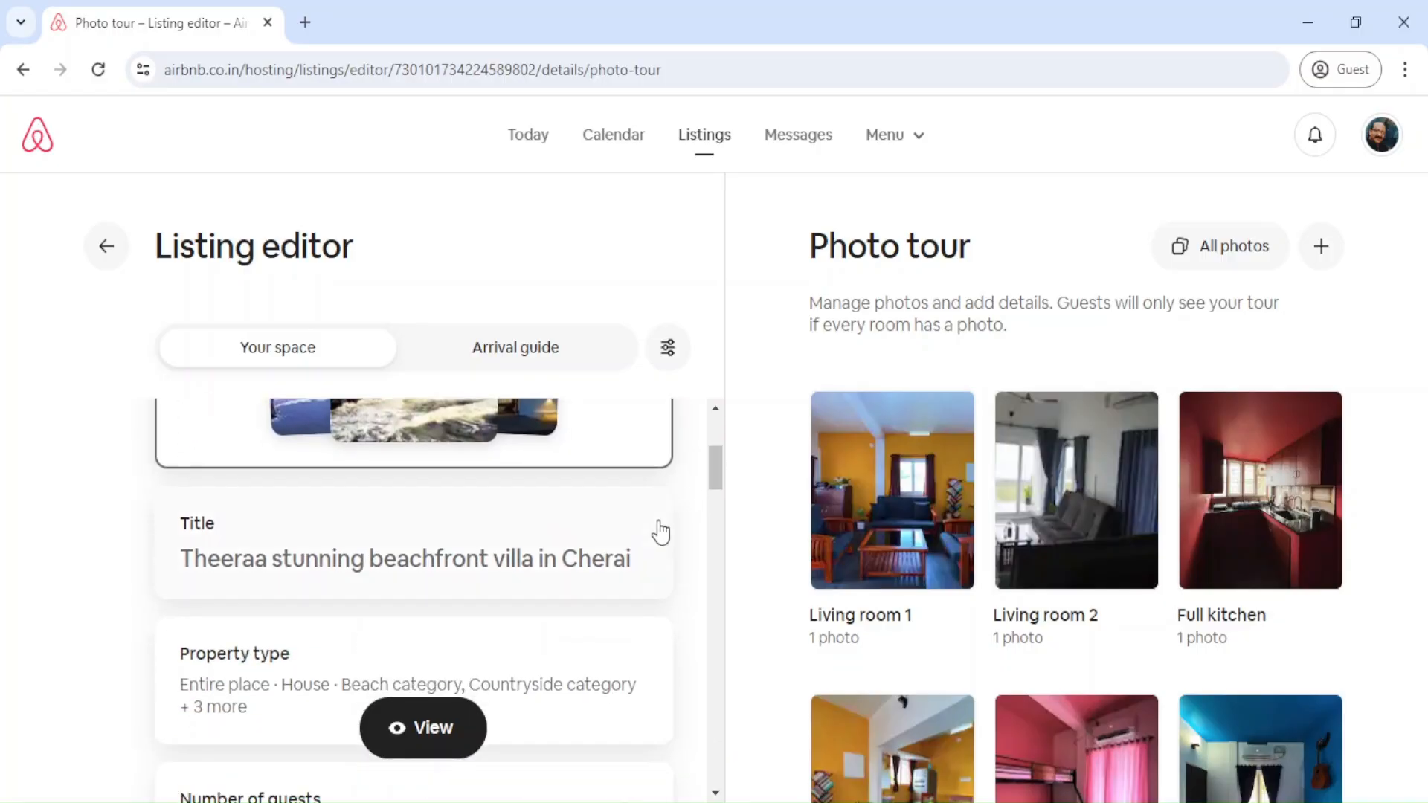
pyautogui.click(598, 556)
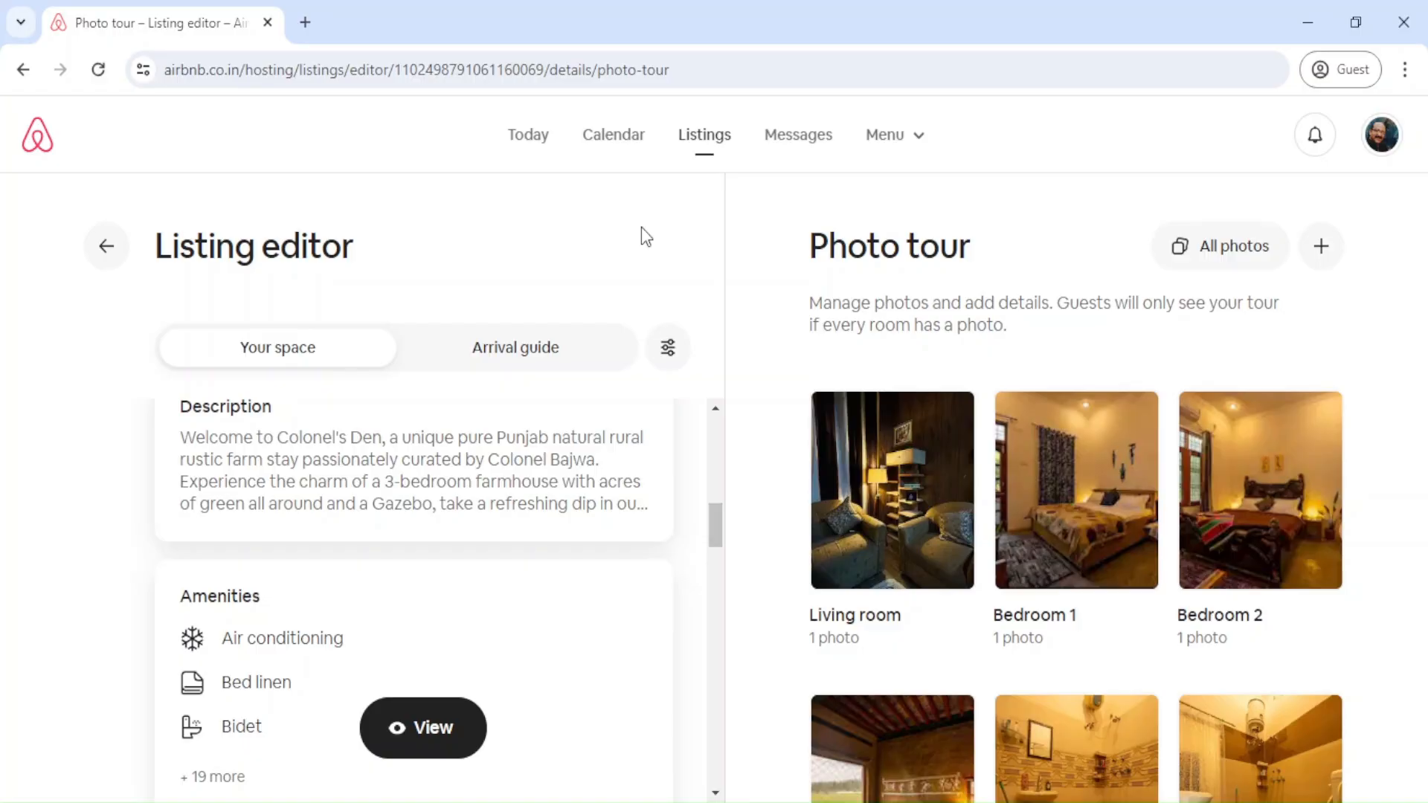
# Open the main listing description of the Colonel's Den farm stay for editing.
pyautogui.click(519, 437)
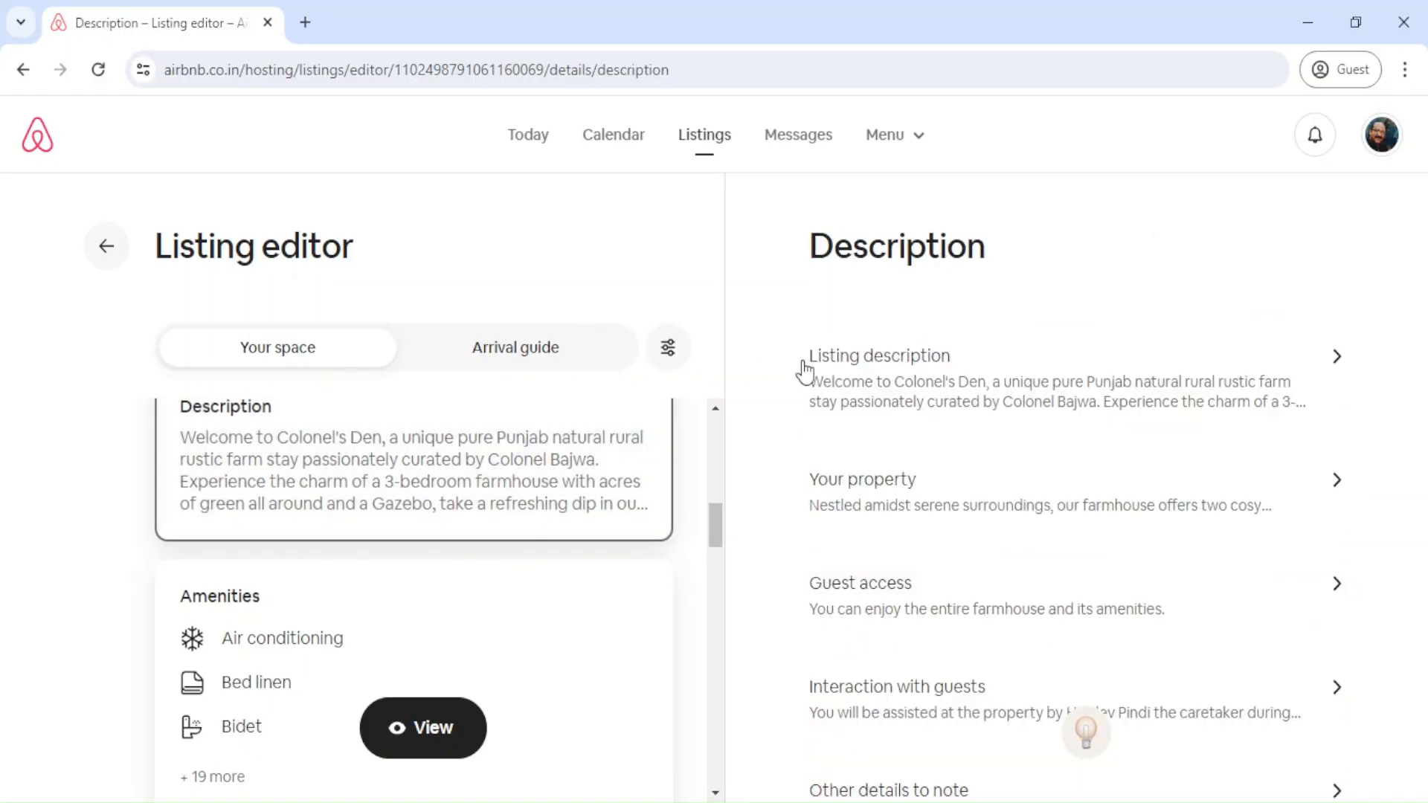
pyautogui.click(840, 380)
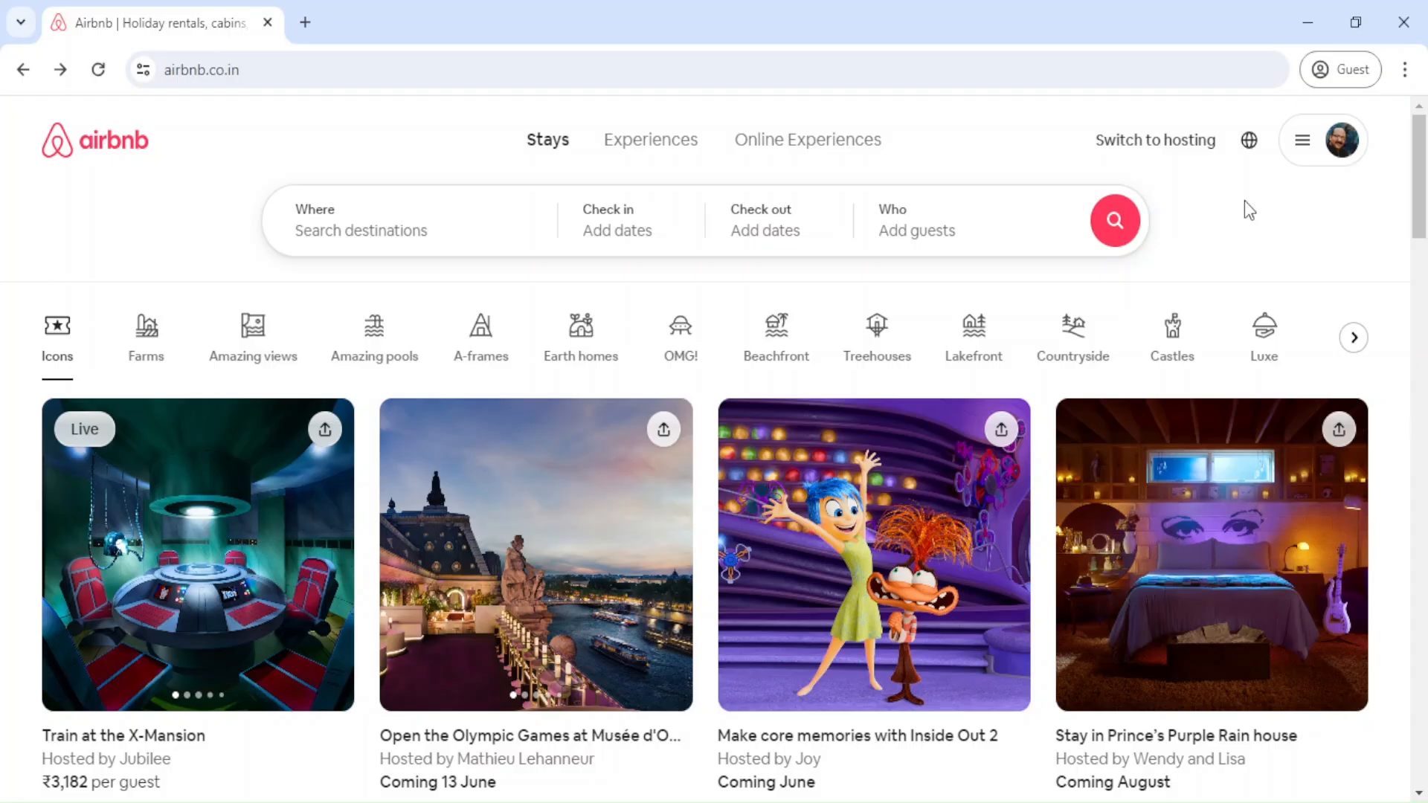
# Switch to hosting and examine the base and weekend prices in the Col'sDen farm stay's calendar settings.
pyautogui.click(1157, 152)
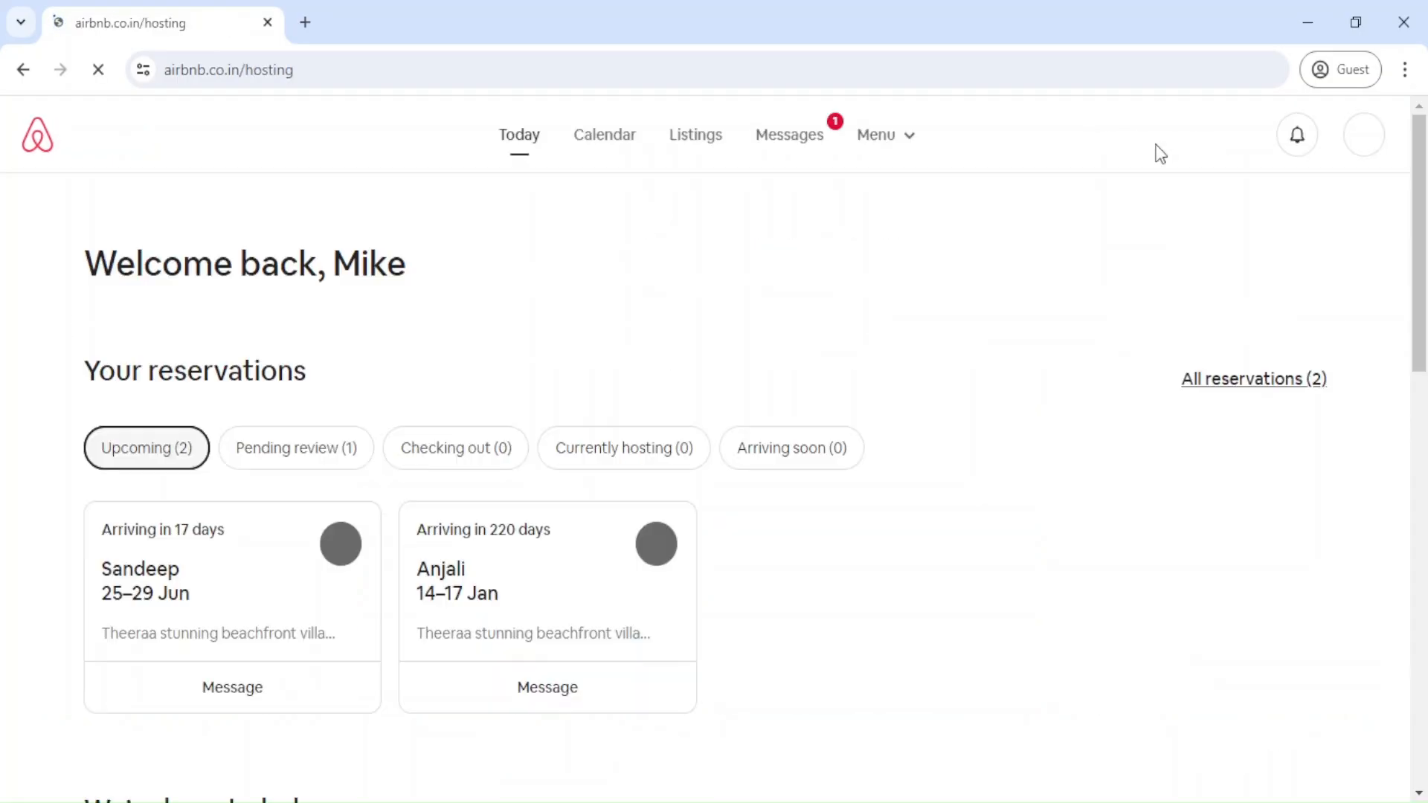
pyautogui.click(618, 151)
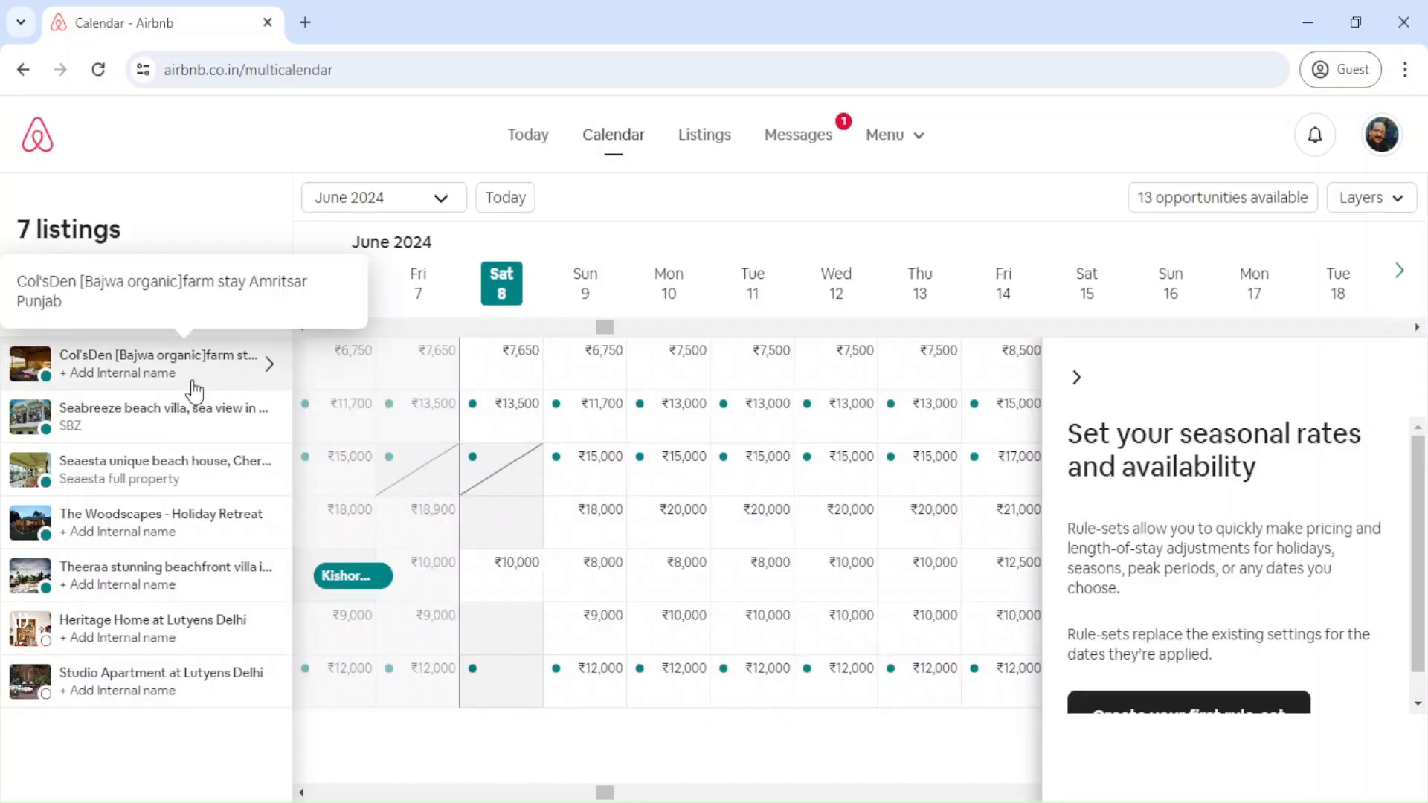
pyautogui.click(193, 382)
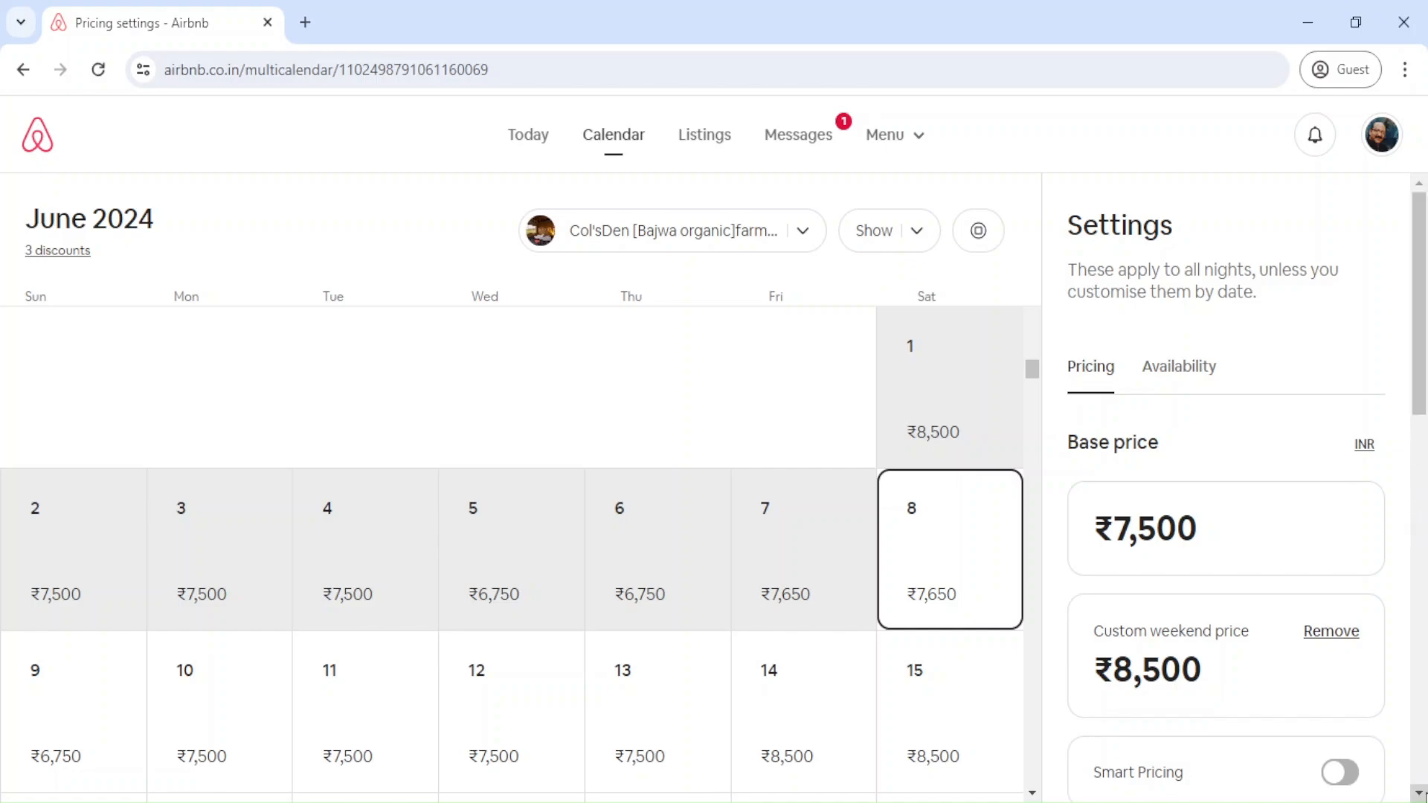
pyautogui.scroll(-3, 1227, 487)
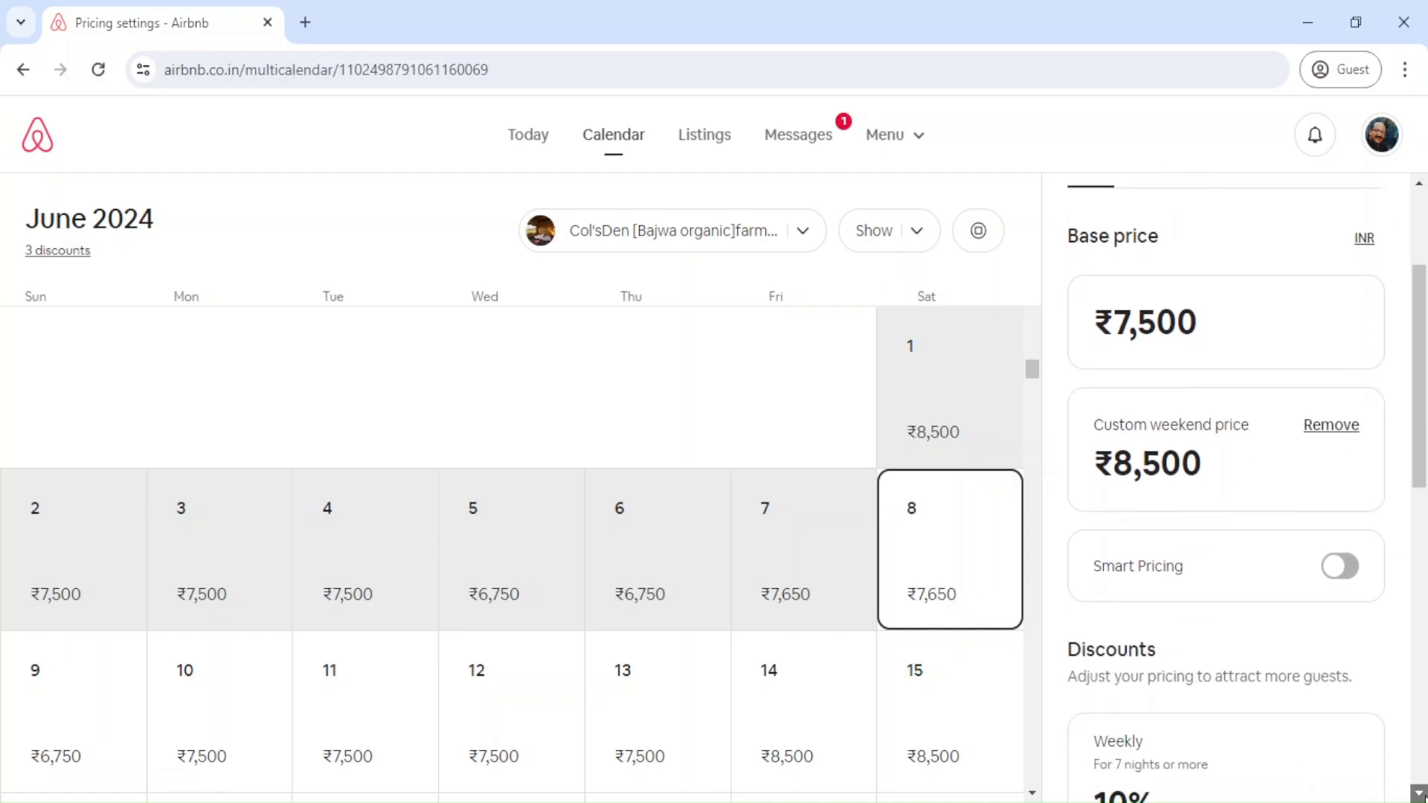
# Turn Smart Pricing on for the Col'sDen farm stay and switch it back off.
pyautogui.click(1337, 515)
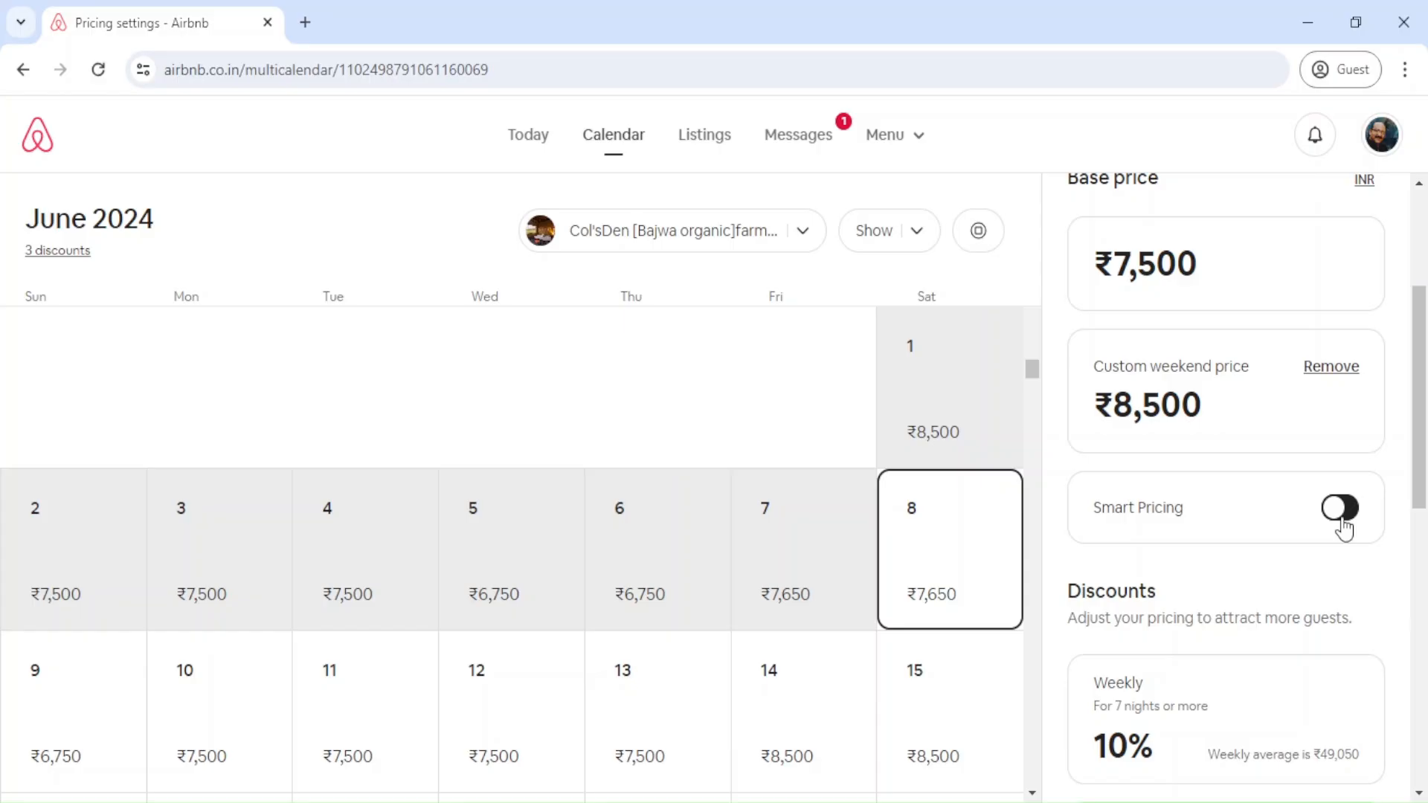
pyautogui.click(1342, 525)
# Review the discounts, promotions and additional charges in the Col'sDen pricing settings, and return to the hosting dashboard.
pyautogui.scroll(-6, 1420, 792)
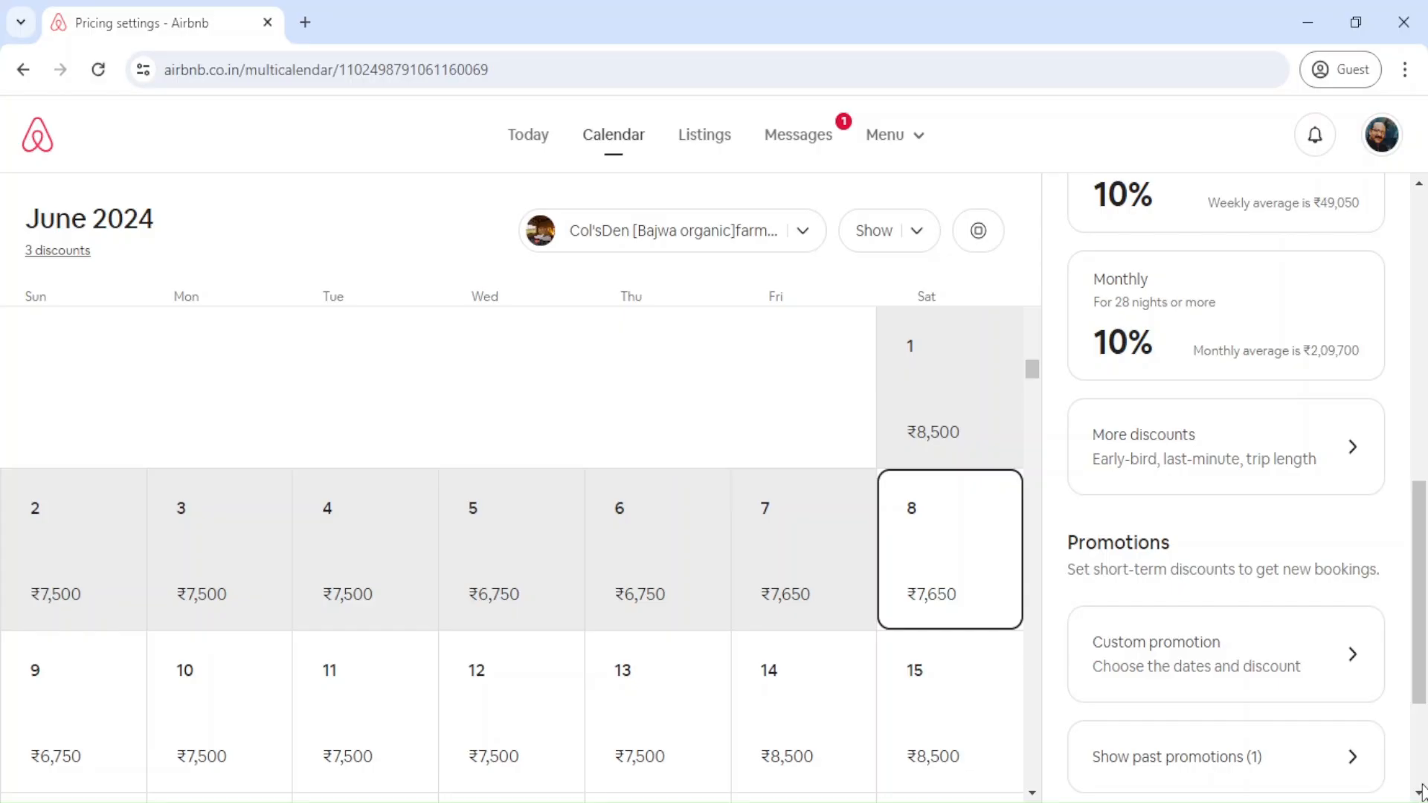
pyautogui.scroll(-3, 1420, 789)
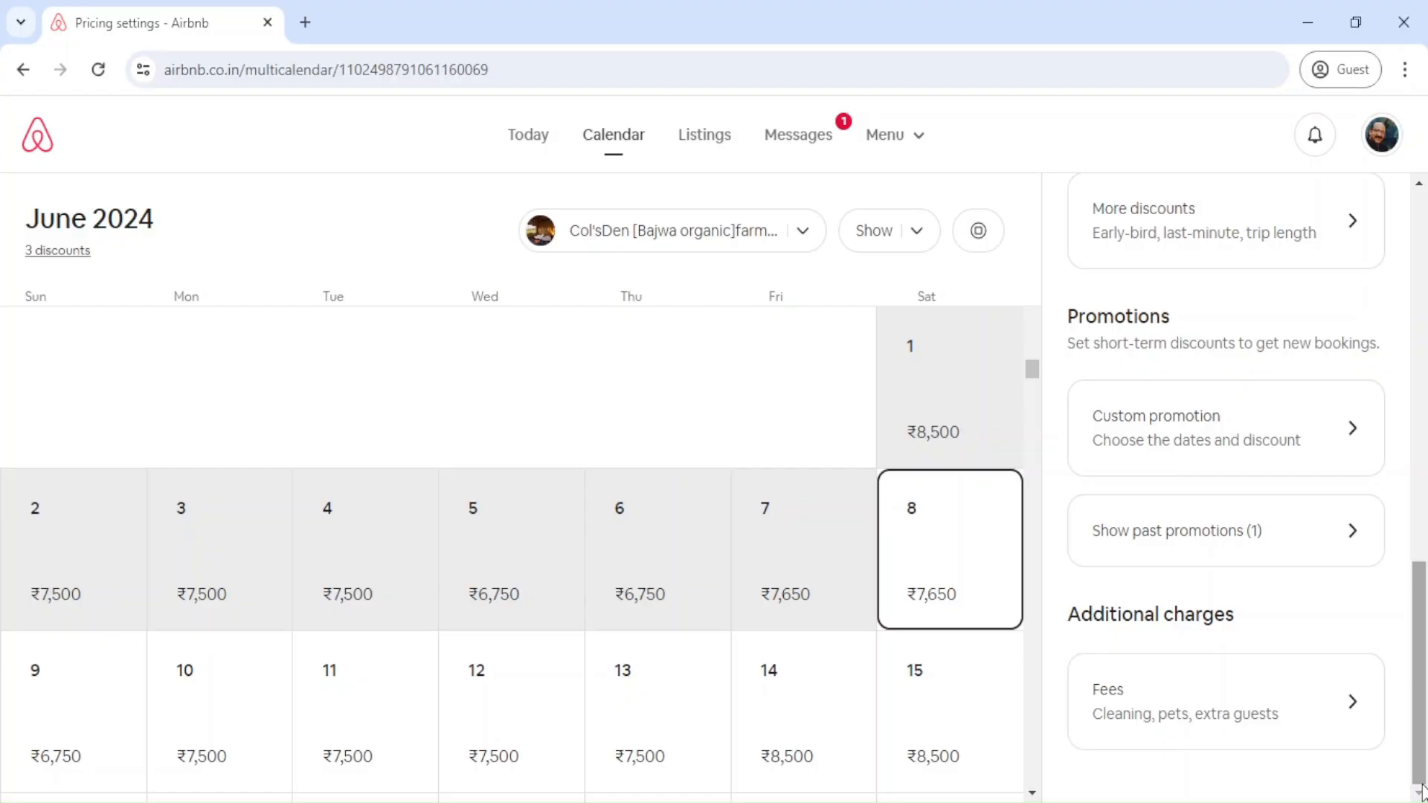
pyautogui.hotkey('alt', 'Left')
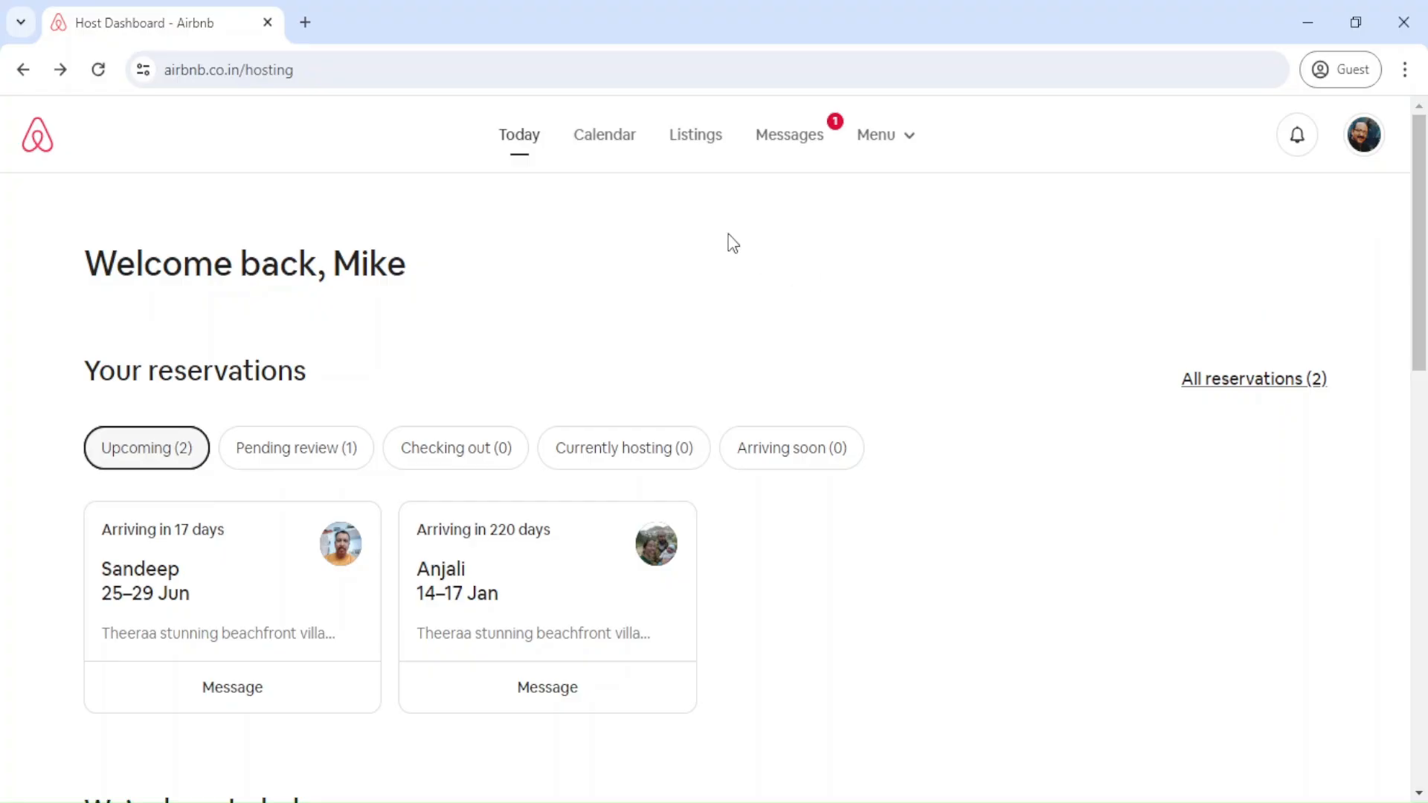
# Open the Col'sDen farm stay's calendar, view its availability settings and block the night of 1 July 2024.
pyautogui.click(606, 136)
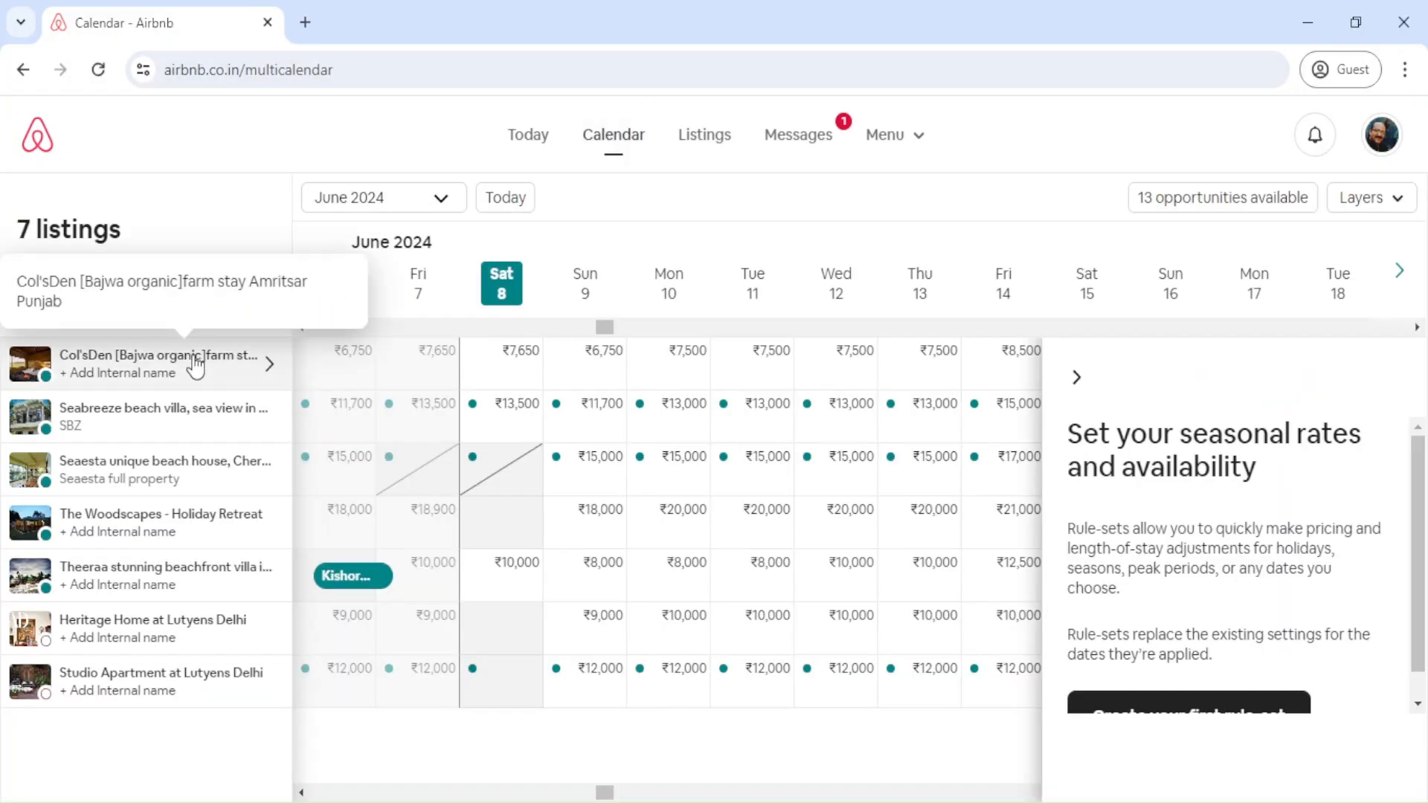
pyautogui.click(193, 368)
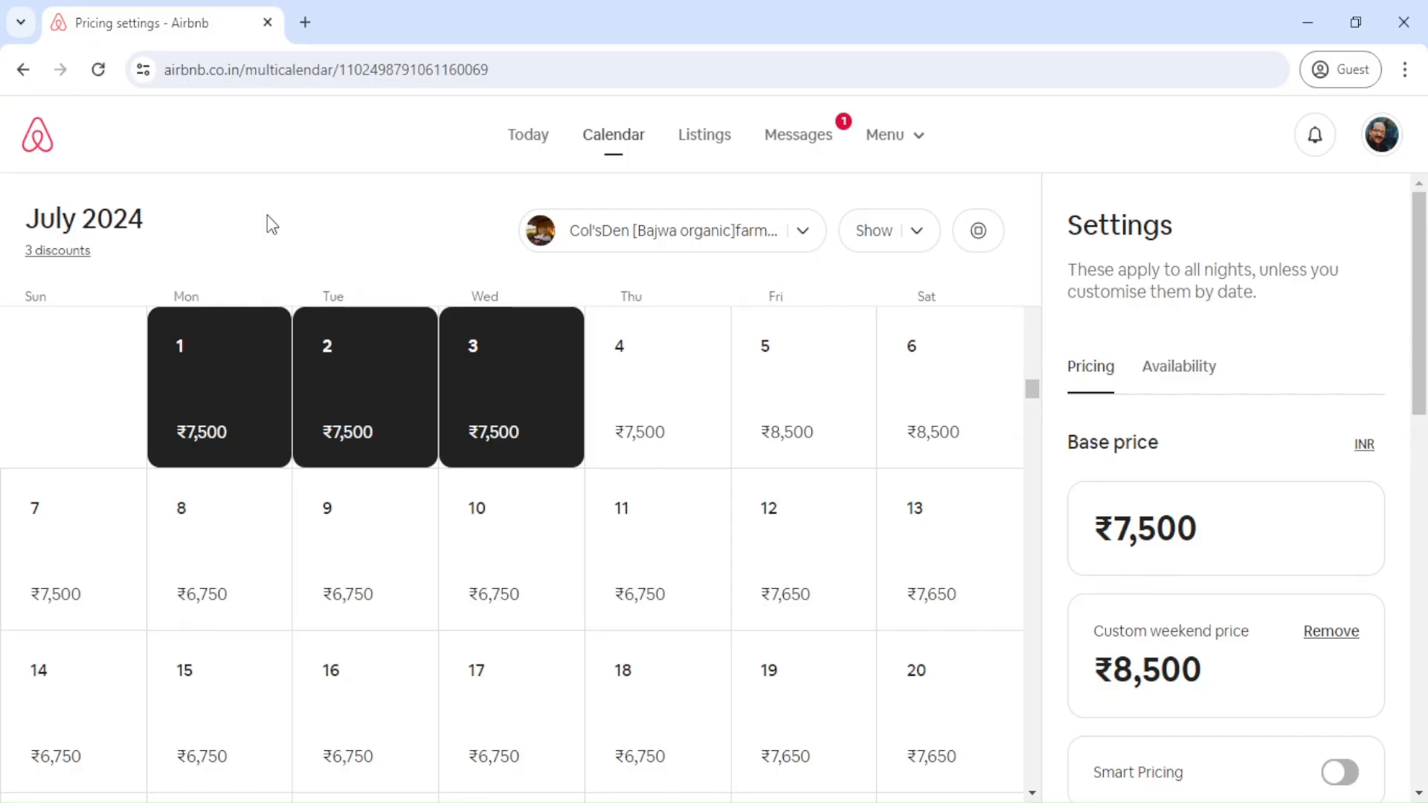
pyautogui.click(1174, 375)
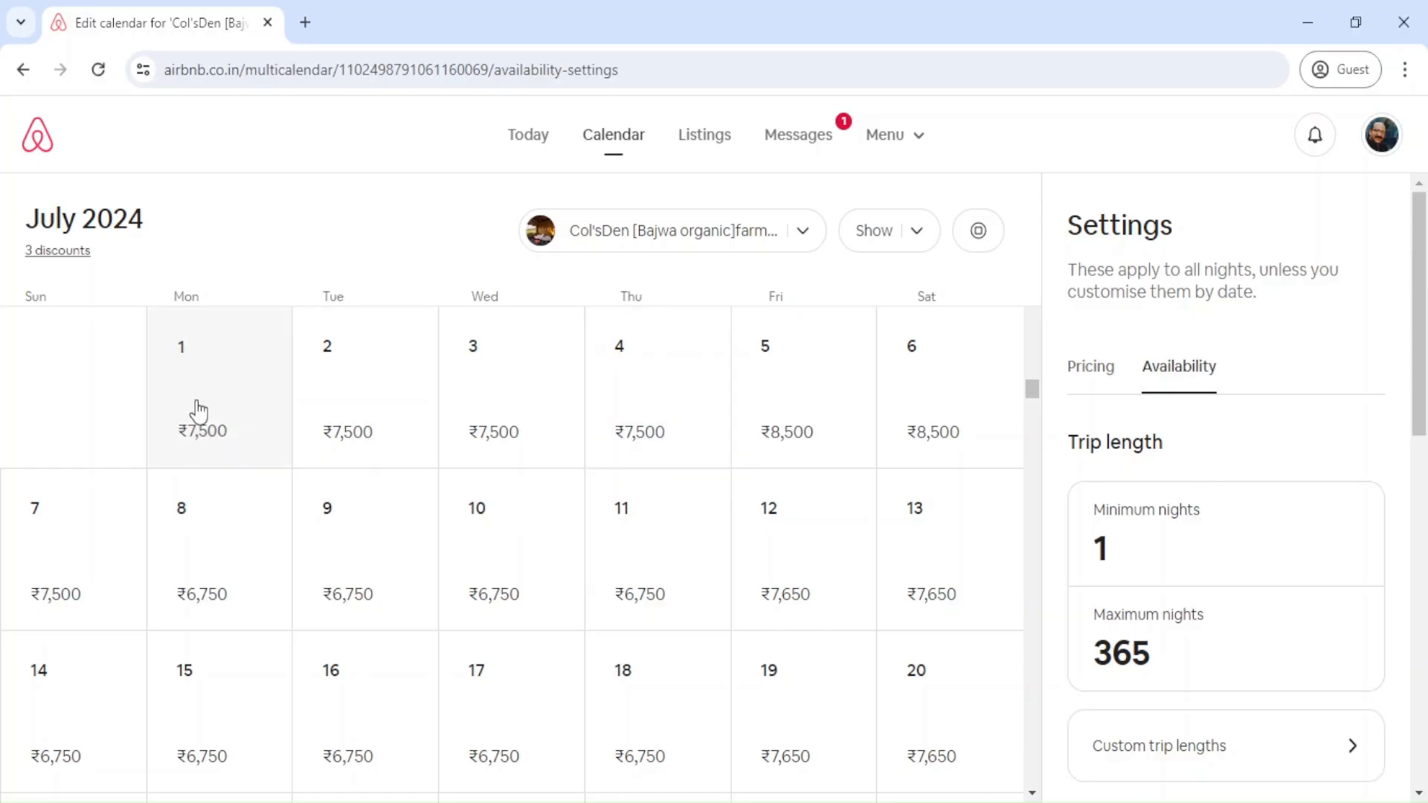
pyautogui.click(198, 411)
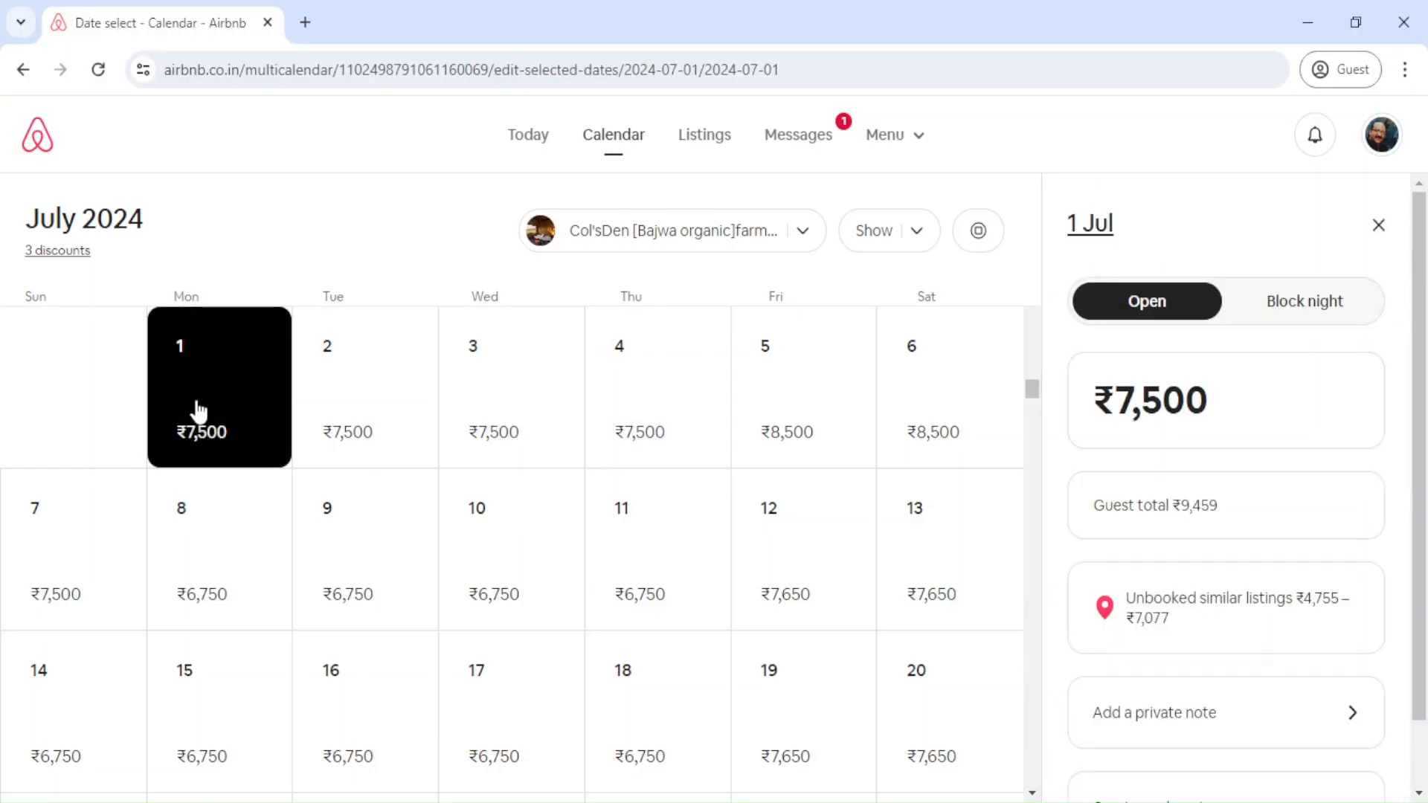
pyautogui.click(1304, 302)
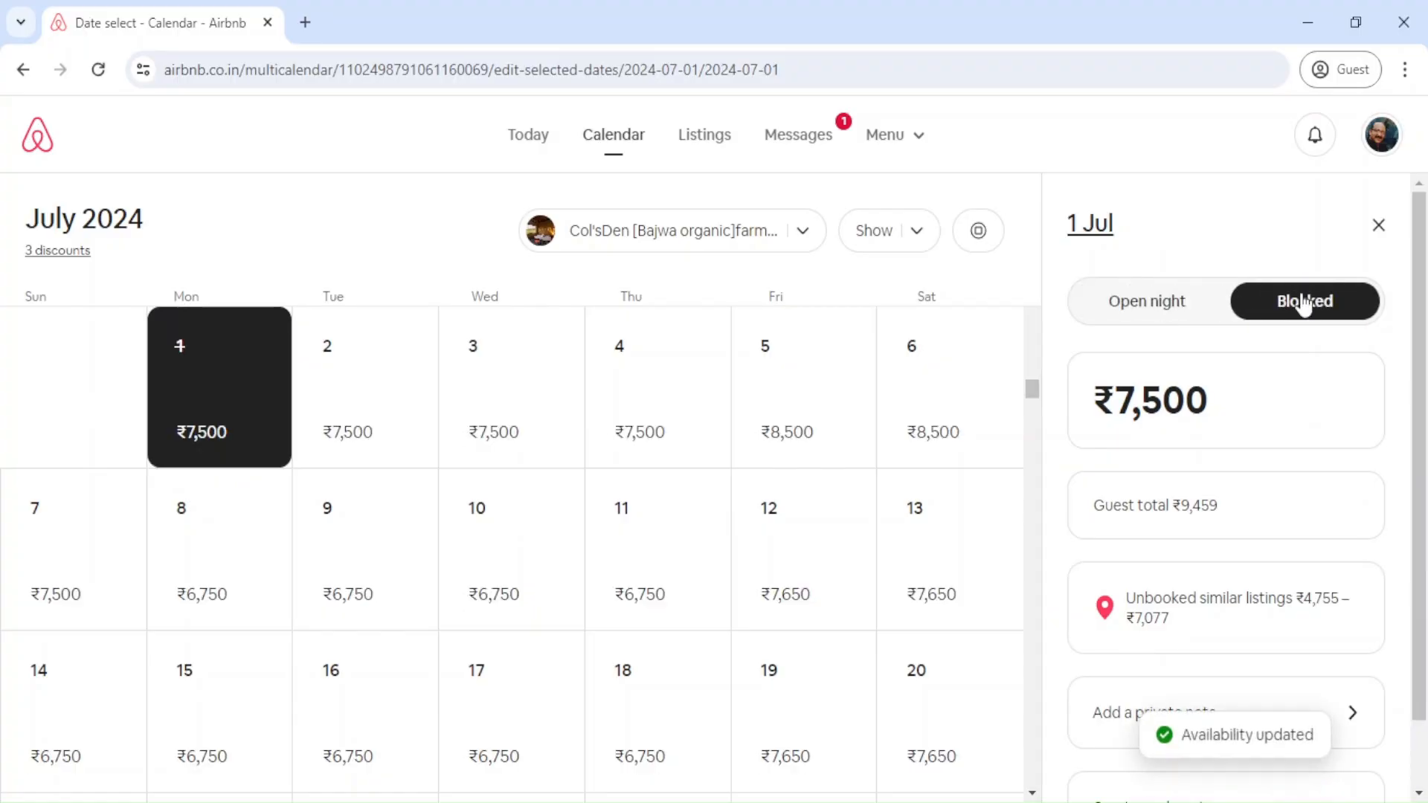
# Extend the date selection to 1–5 July 2024 and block all of those nights for the farm stay.
pyautogui.click(378, 376)
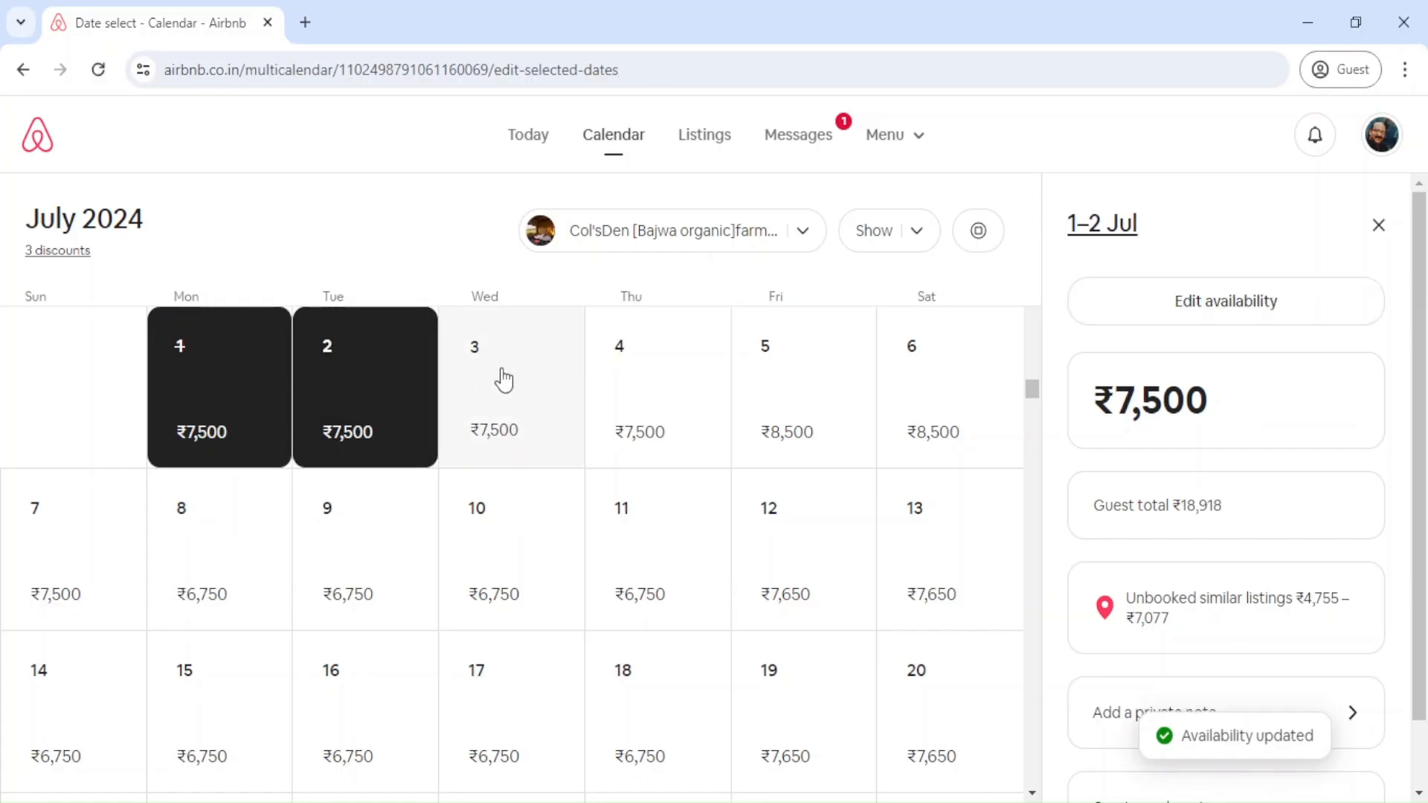
pyautogui.click(504, 379)
pyautogui.click(630, 377)
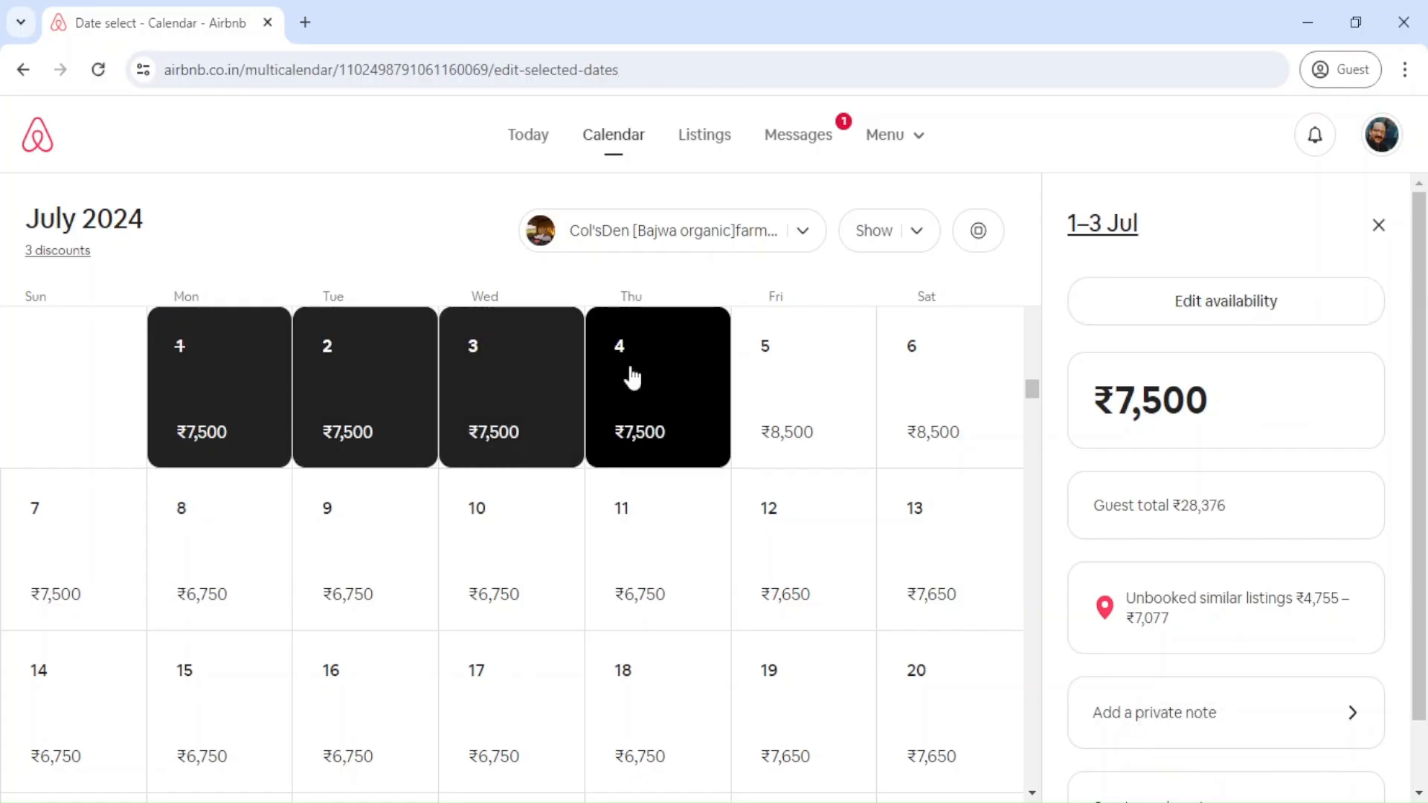
pyautogui.click(768, 393)
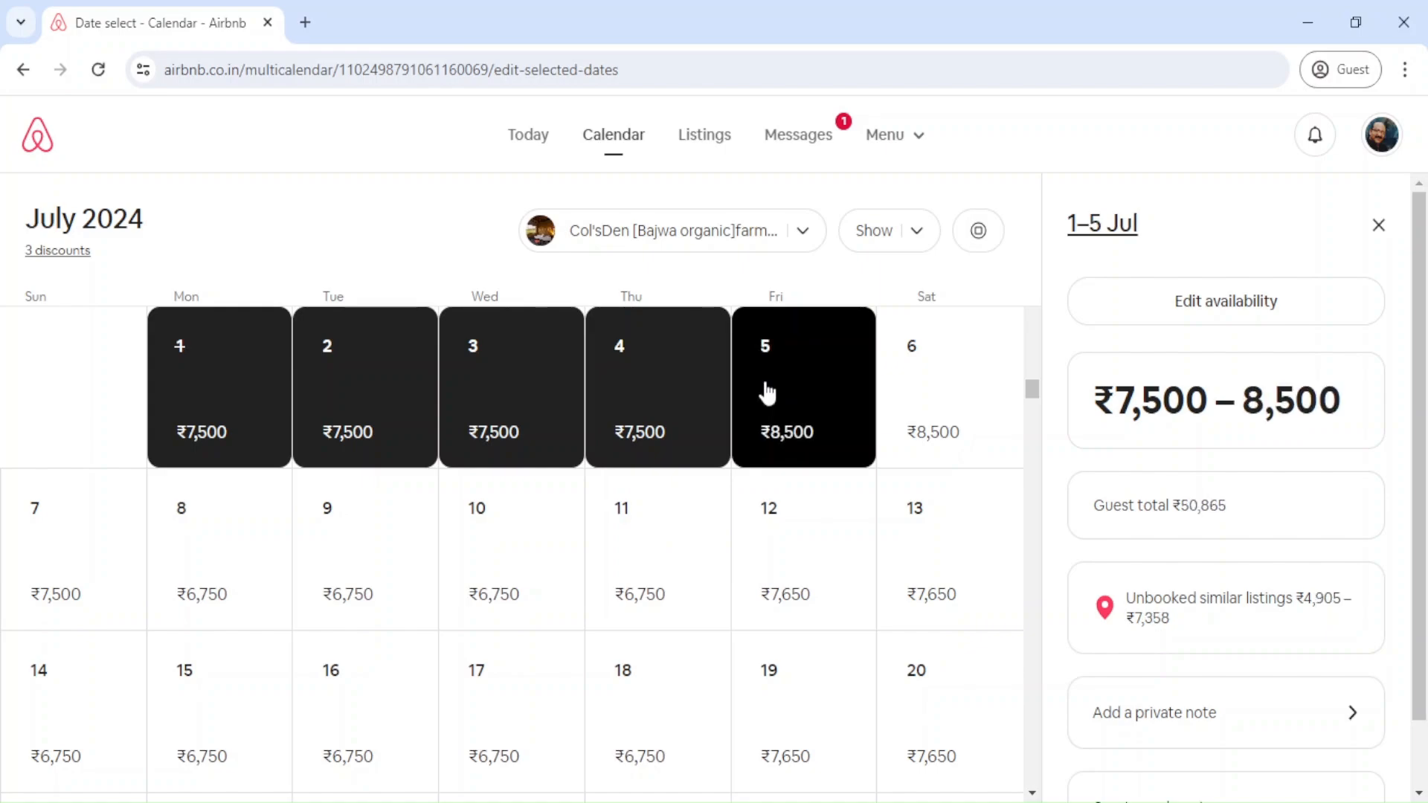
pyautogui.click(1140, 302)
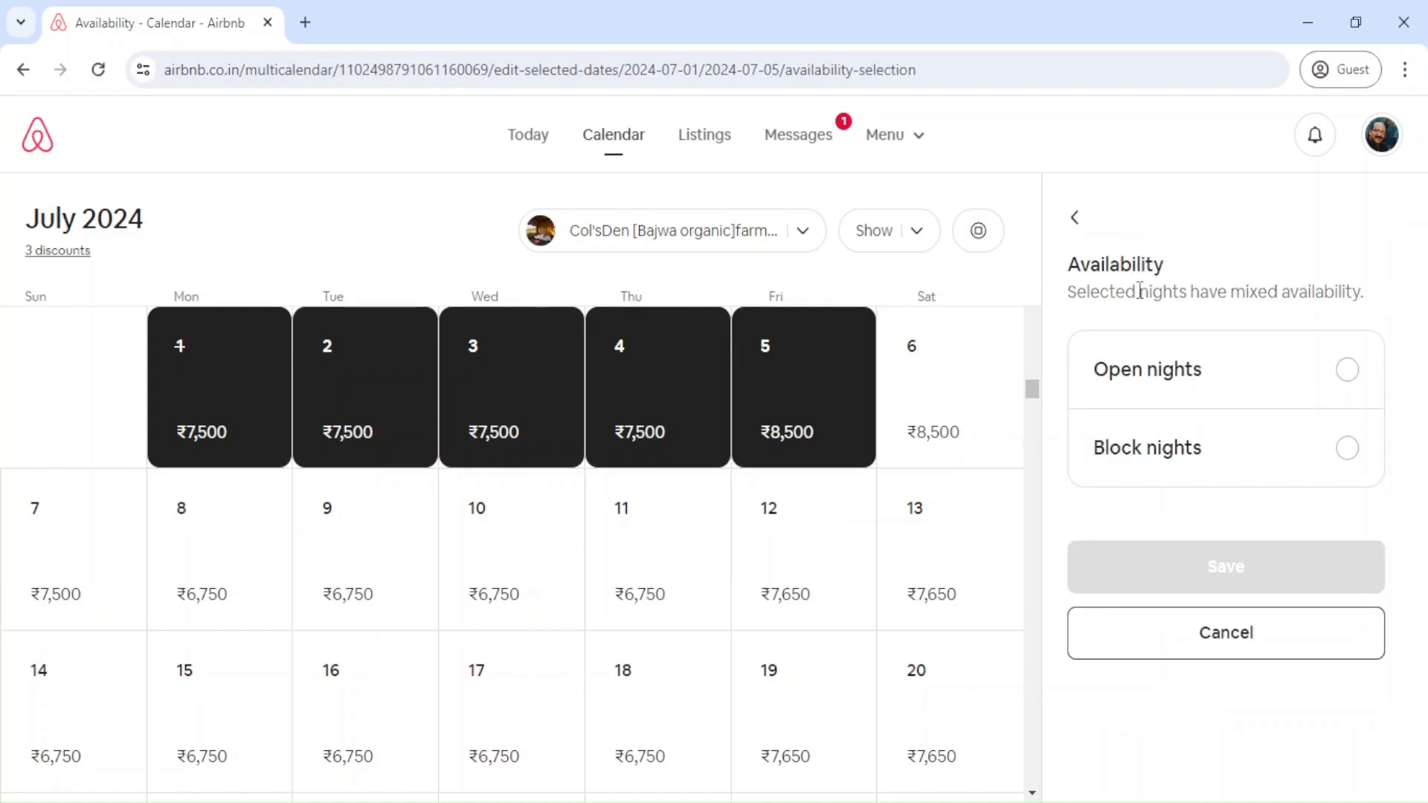
pyautogui.click(1348, 449)
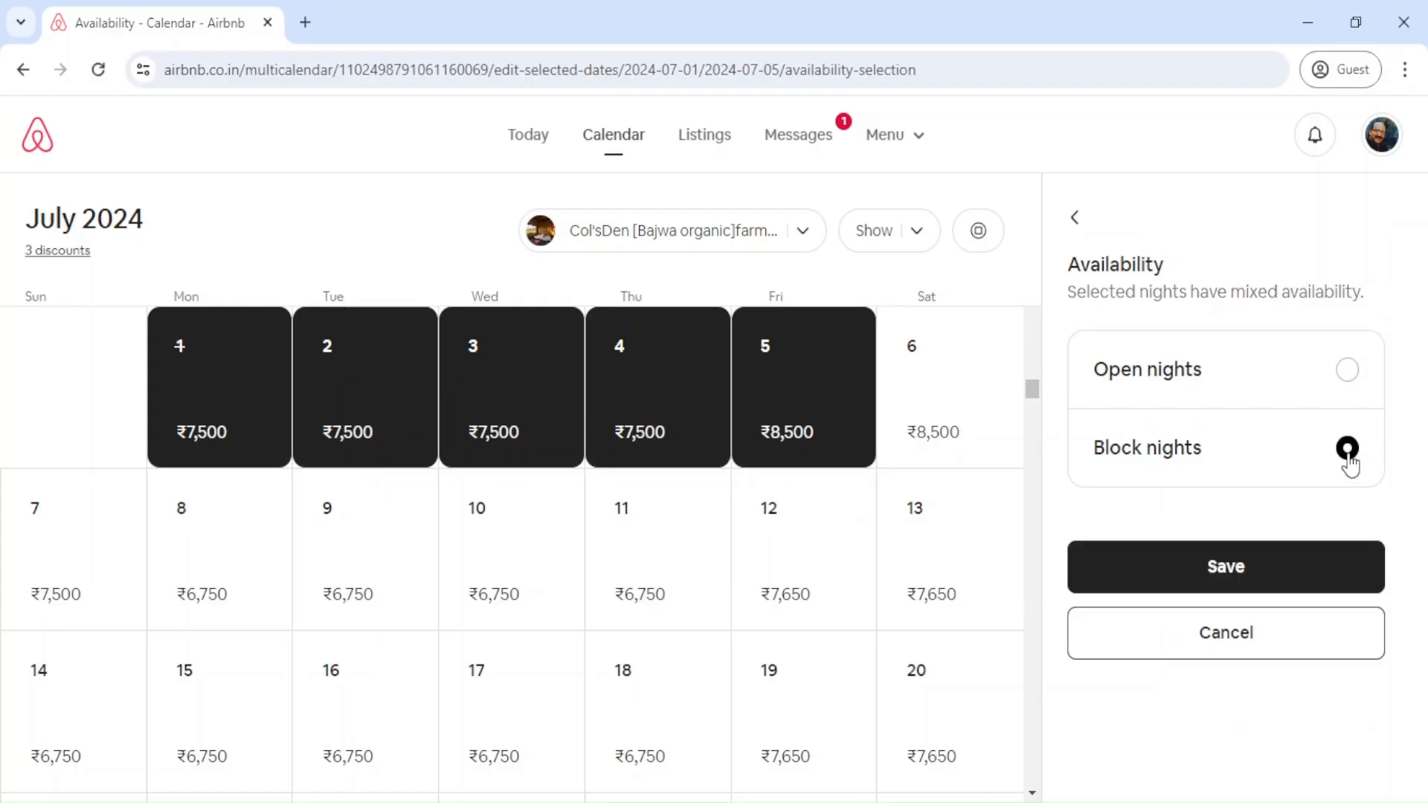
pyautogui.click(1264, 565)
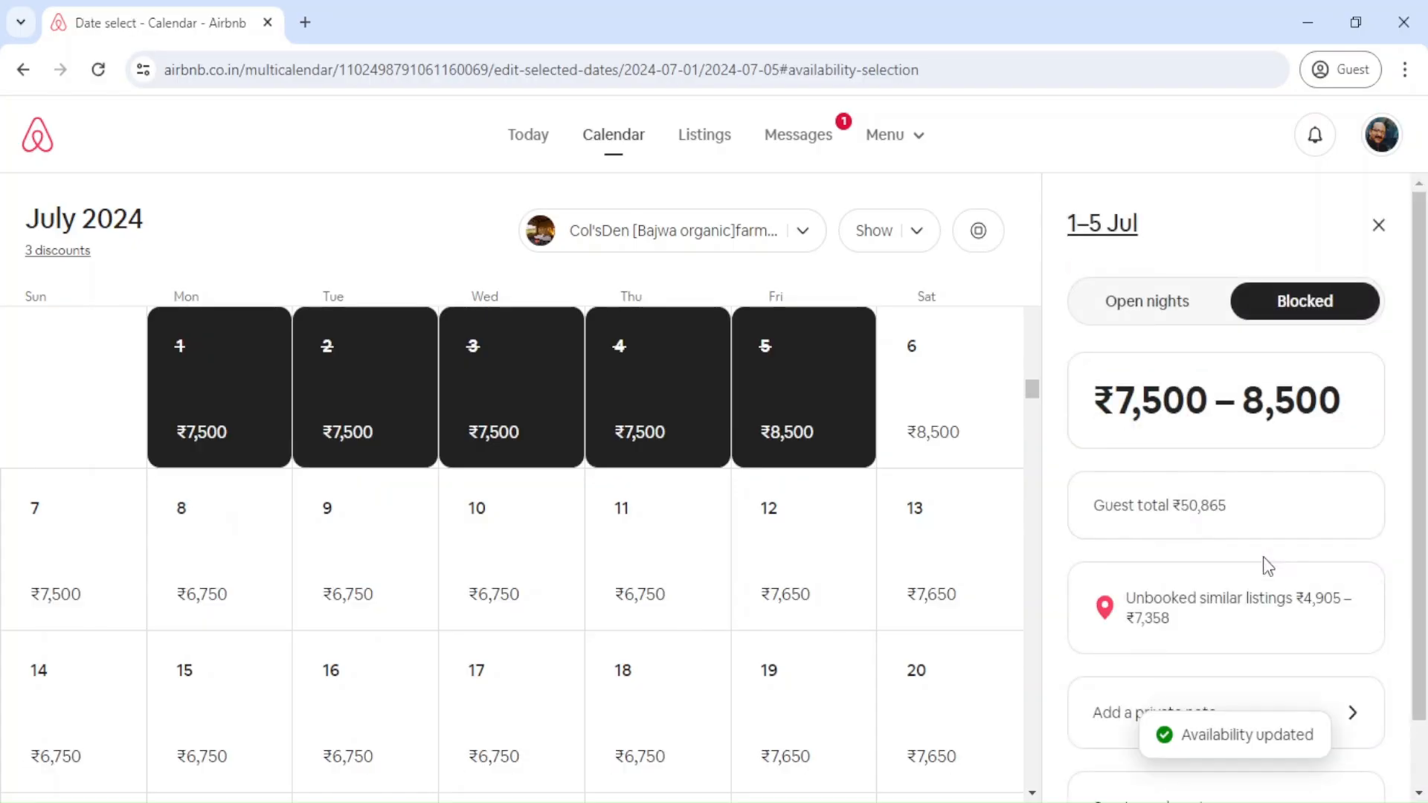
# View the private note form for 1–5 July, leave it empty and return to the calendar settings.
pyautogui.click(1366, 713)
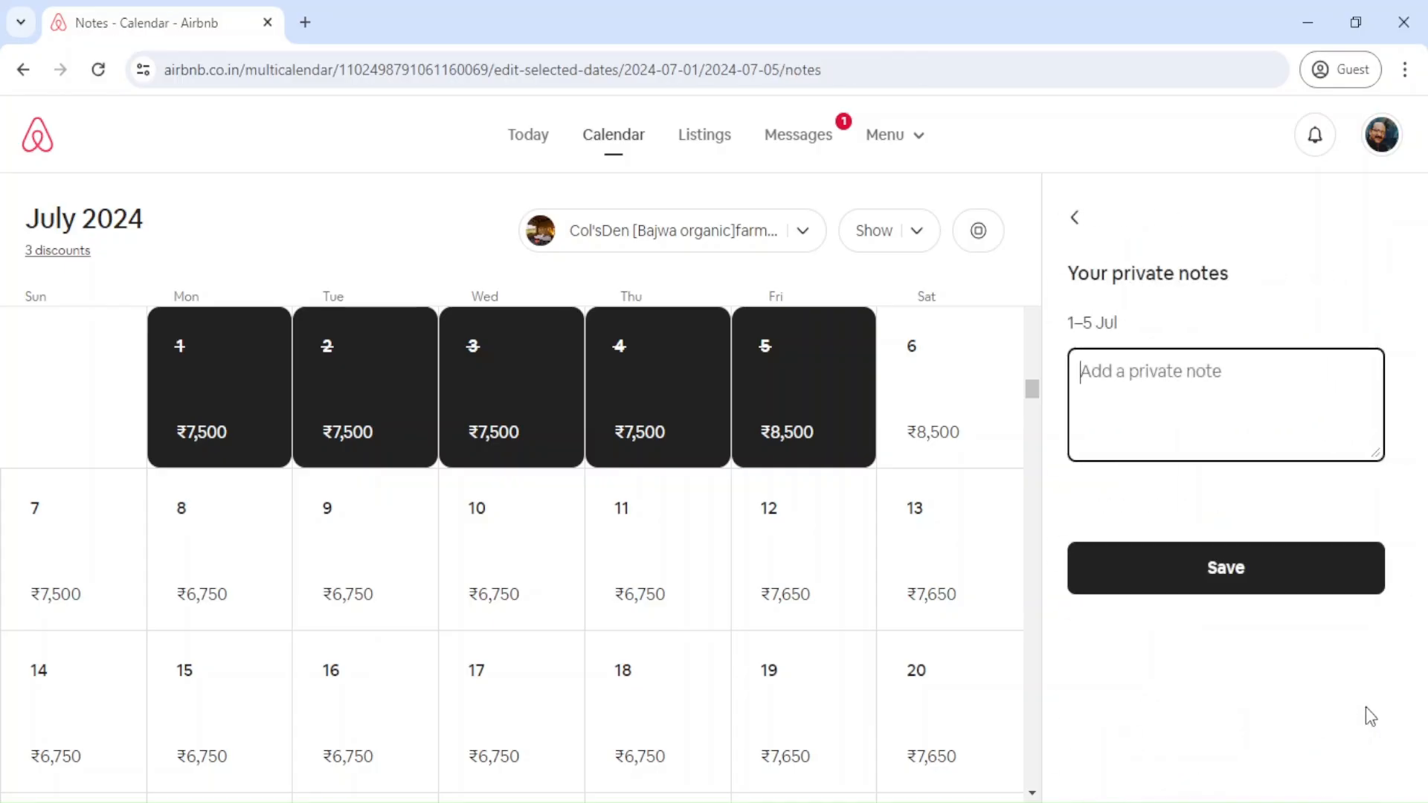
pyautogui.click(1075, 217)
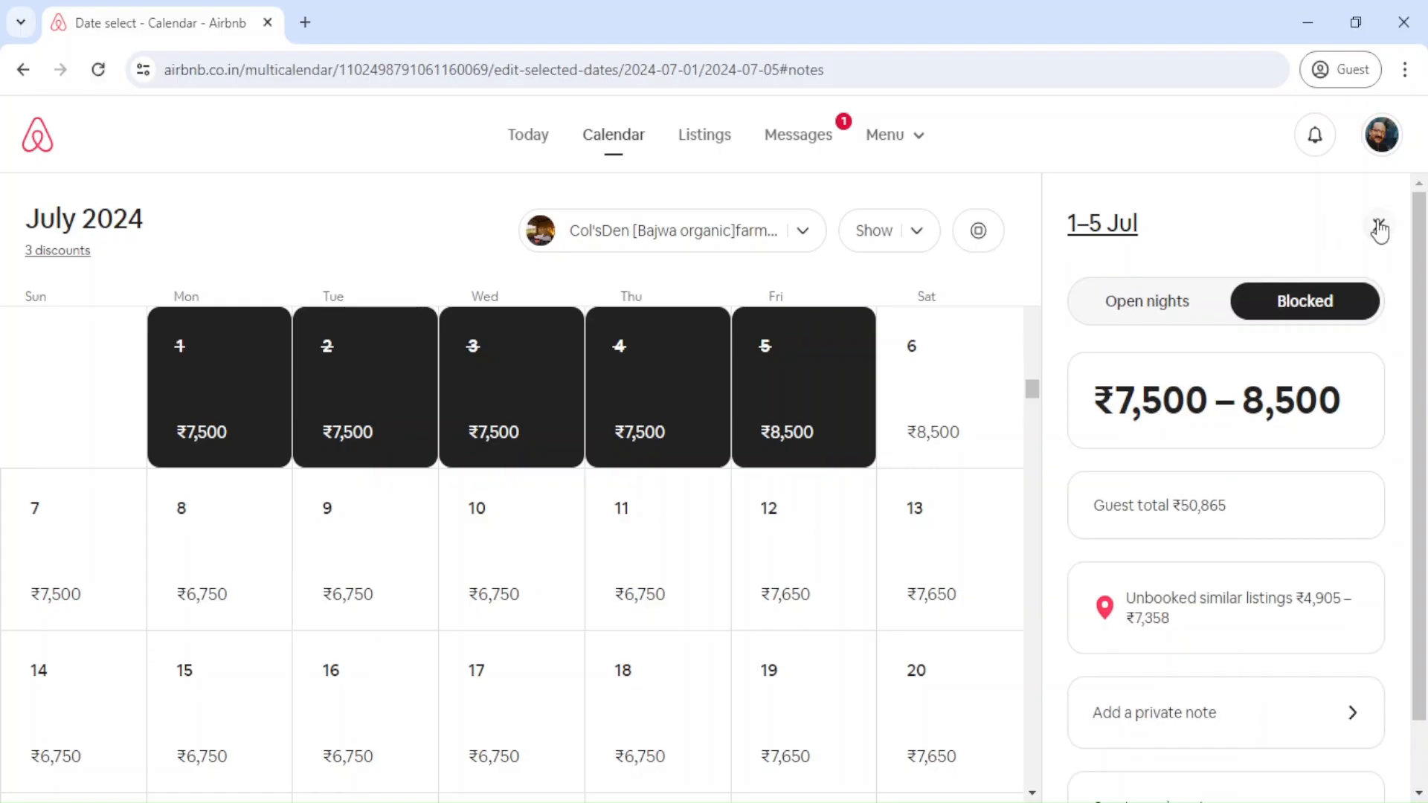
pyautogui.click(1378, 227)
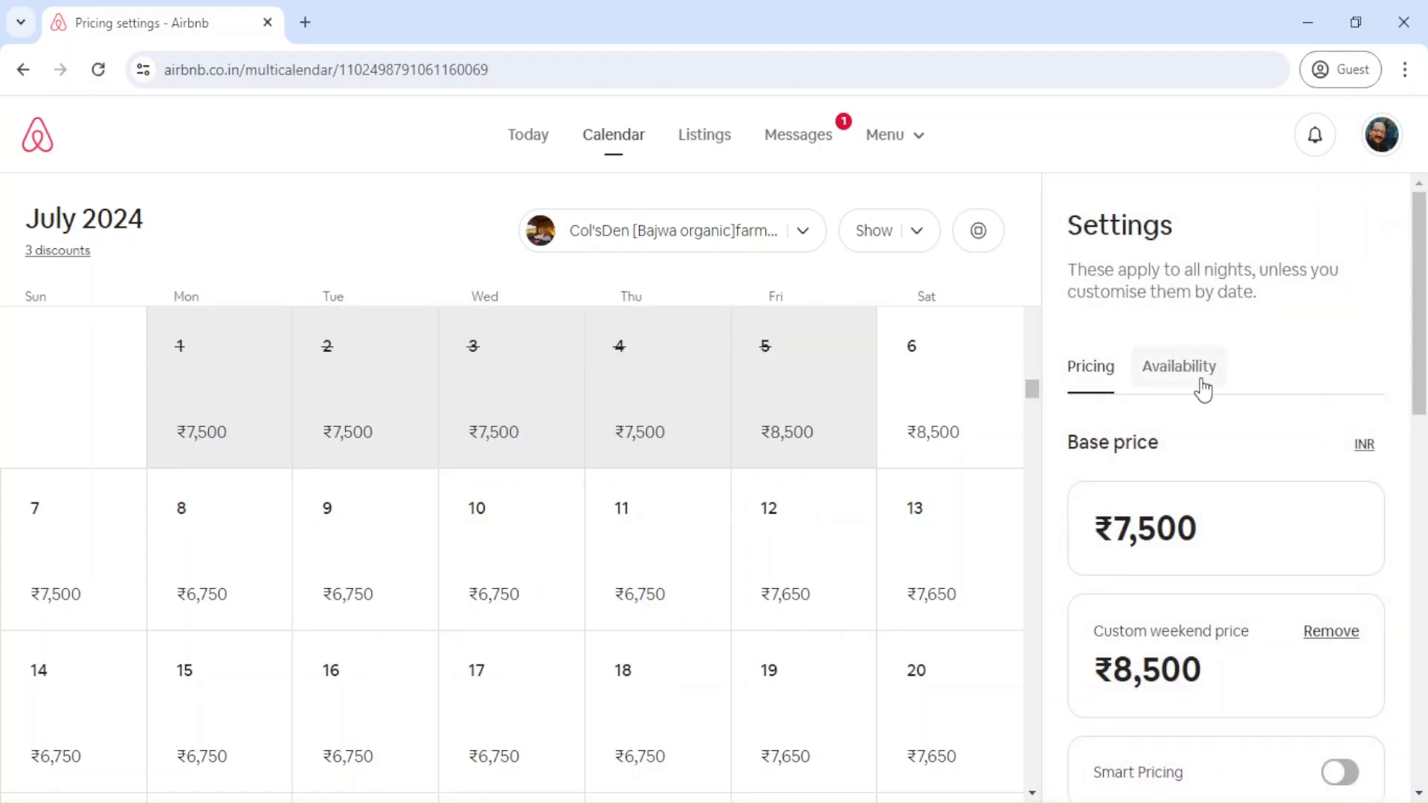
# Examine the farm stay's trip length settings and its advance notice options without changing them.
pyautogui.click(1200, 383)
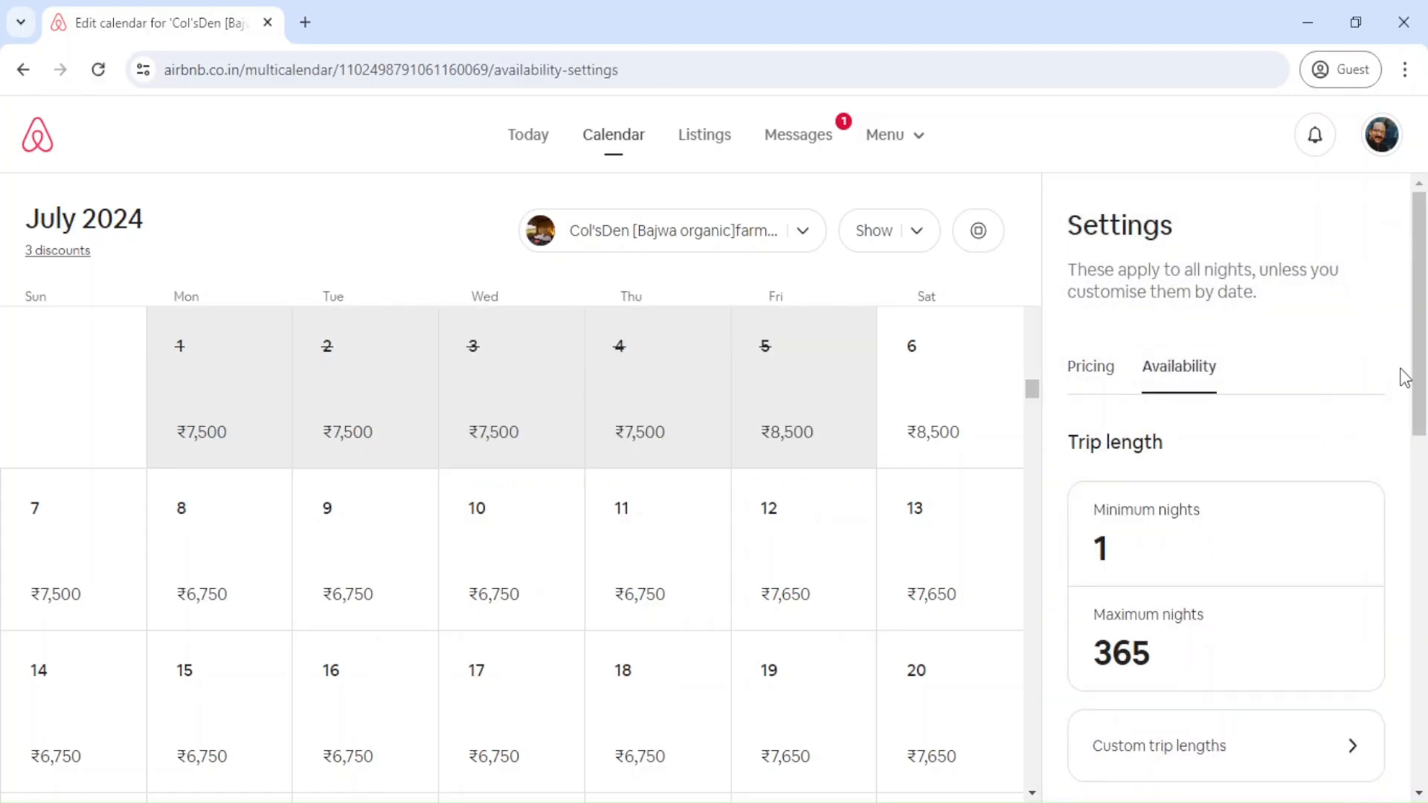
pyautogui.moveTo(1417, 381); pyautogui.dragTo(1417, 419)
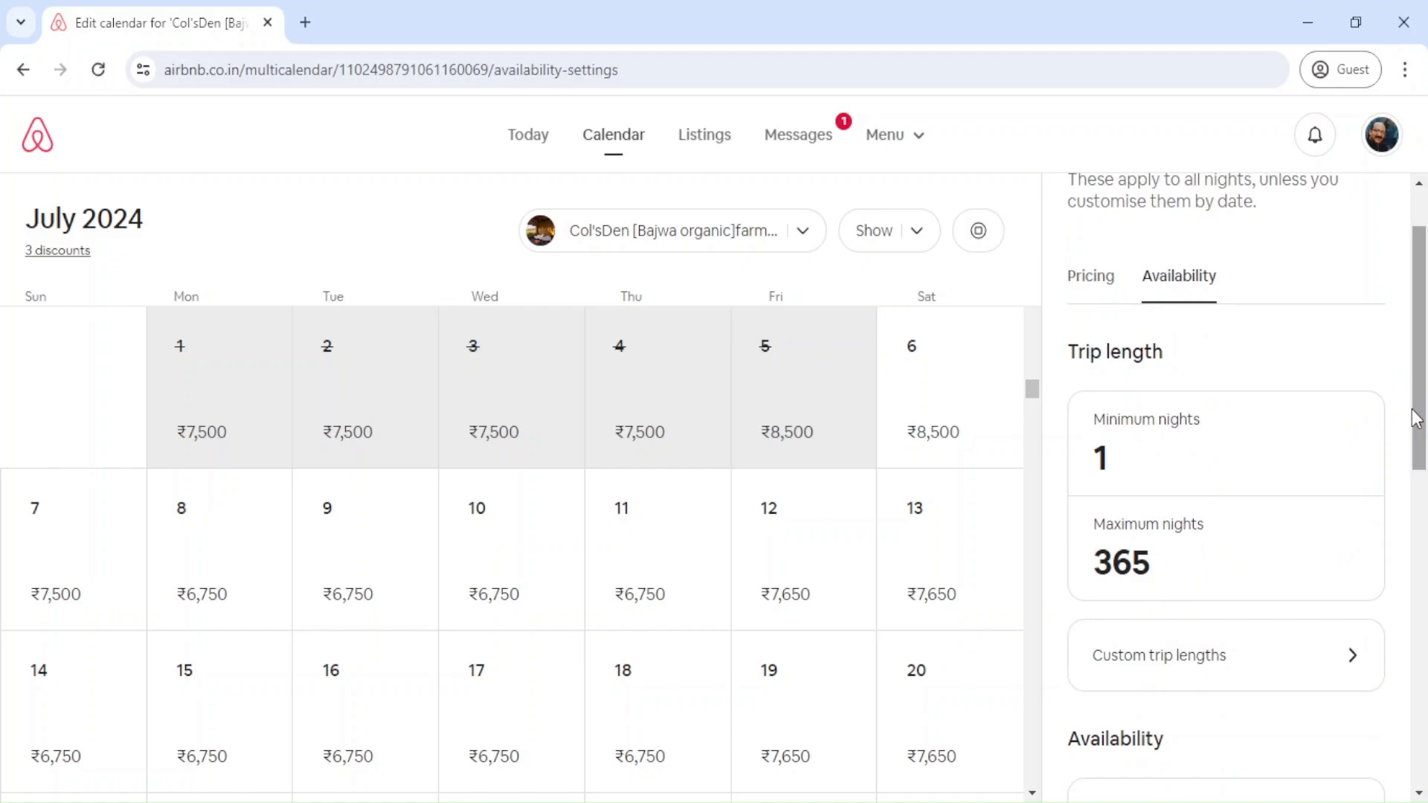
pyautogui.moveTo(1417, 419); pyautogui.dragTo(1413, 471)
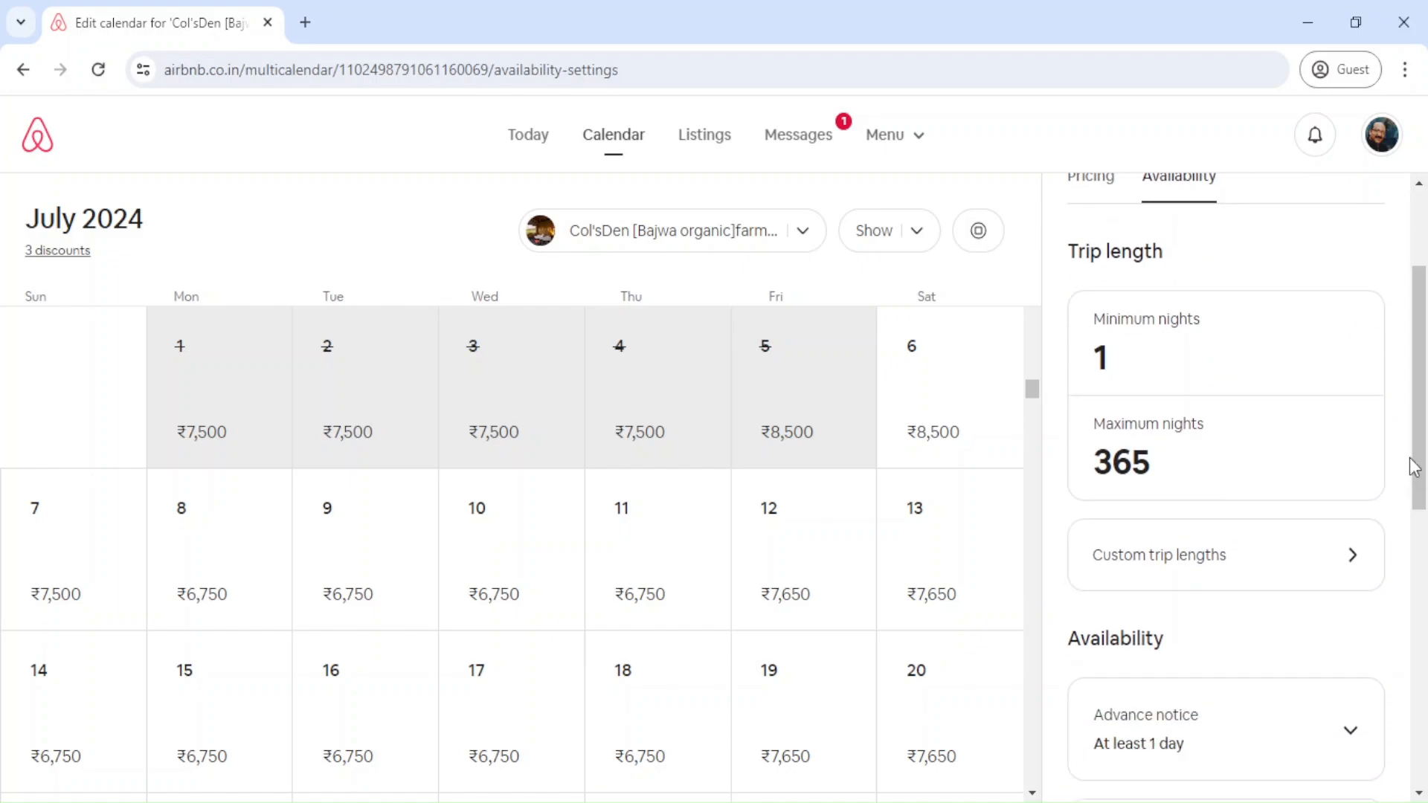
pyautogui.click(1418, 793)
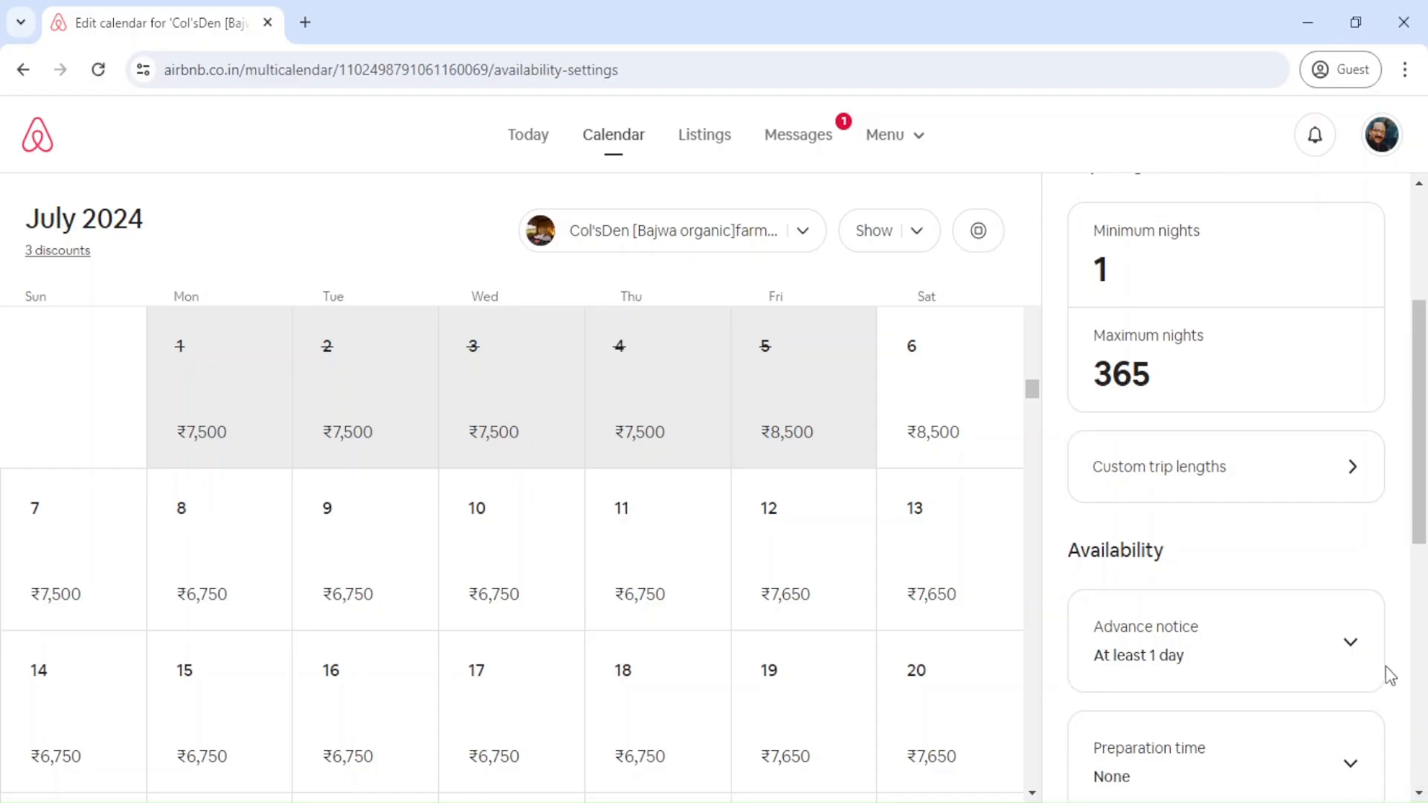
pyautogui.click(1337, 662)
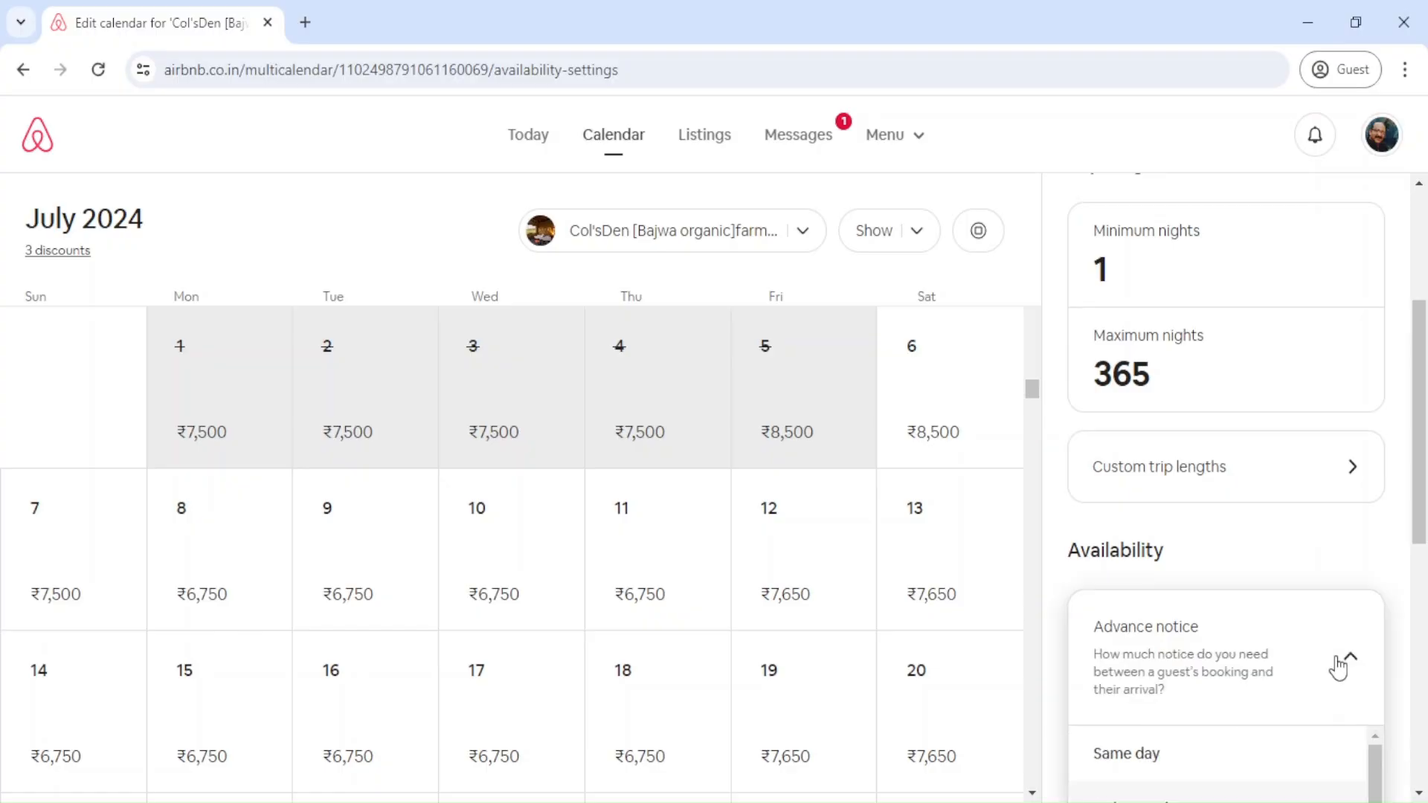
pyautogui.click(1418, 793)
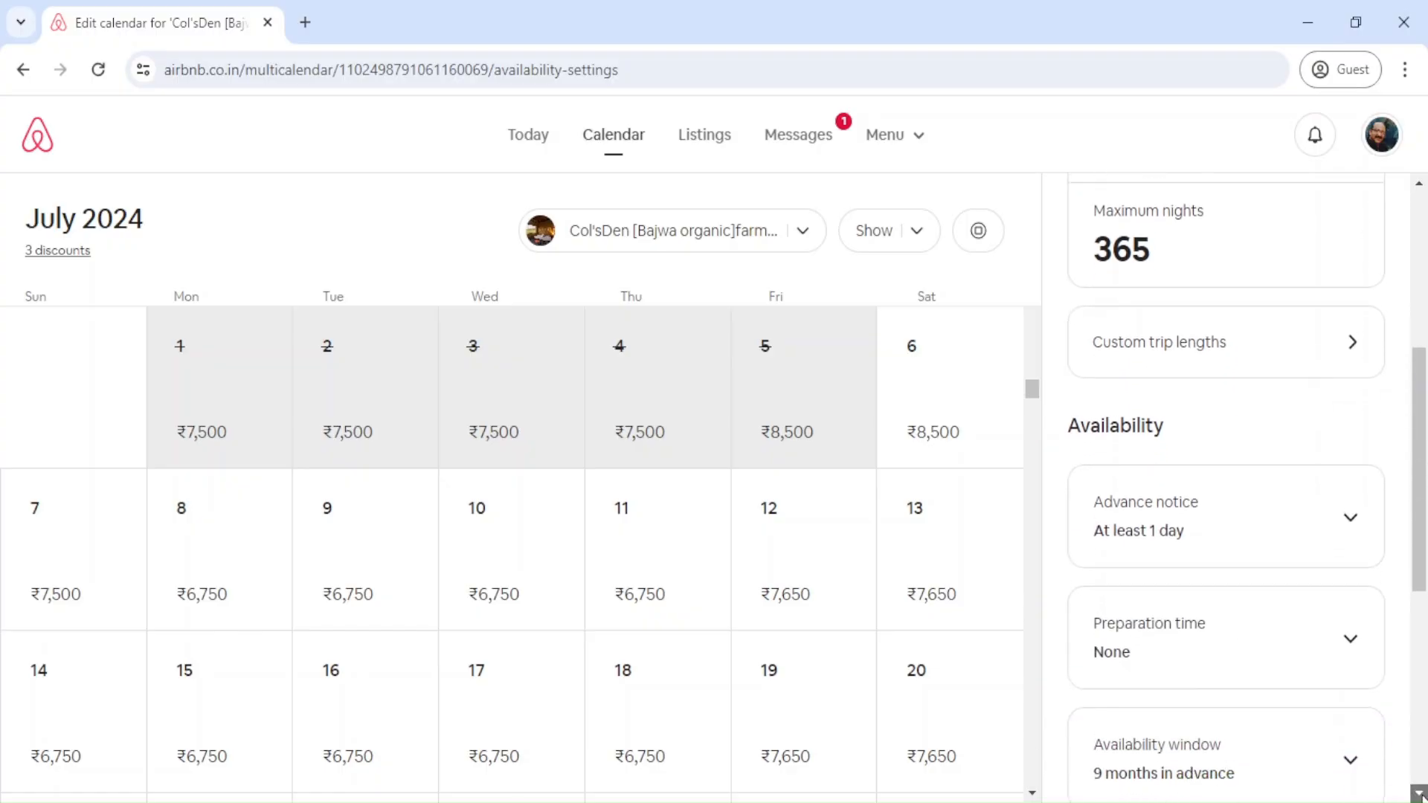
pyautogui.click(1321, 521)
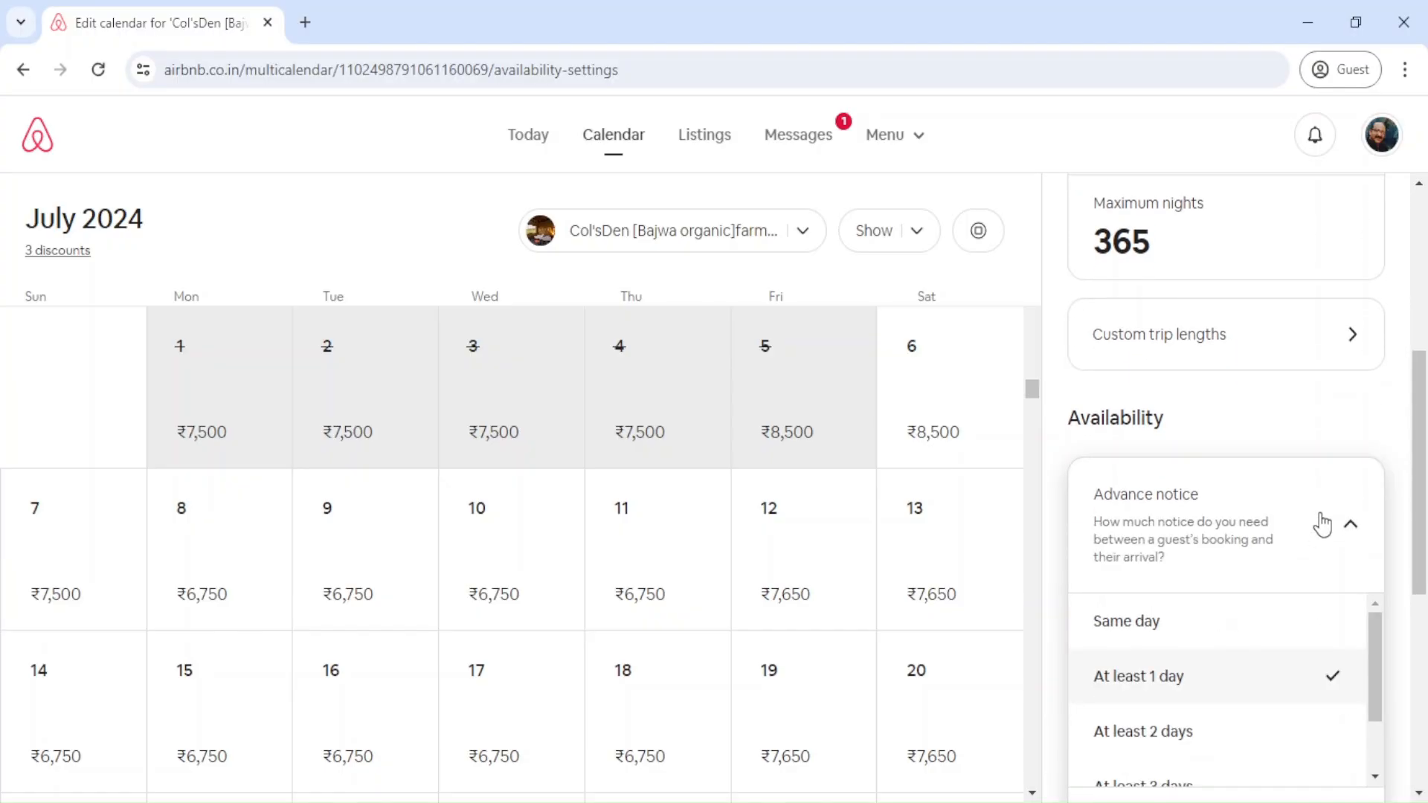
pyautogui.click(1314, 430)
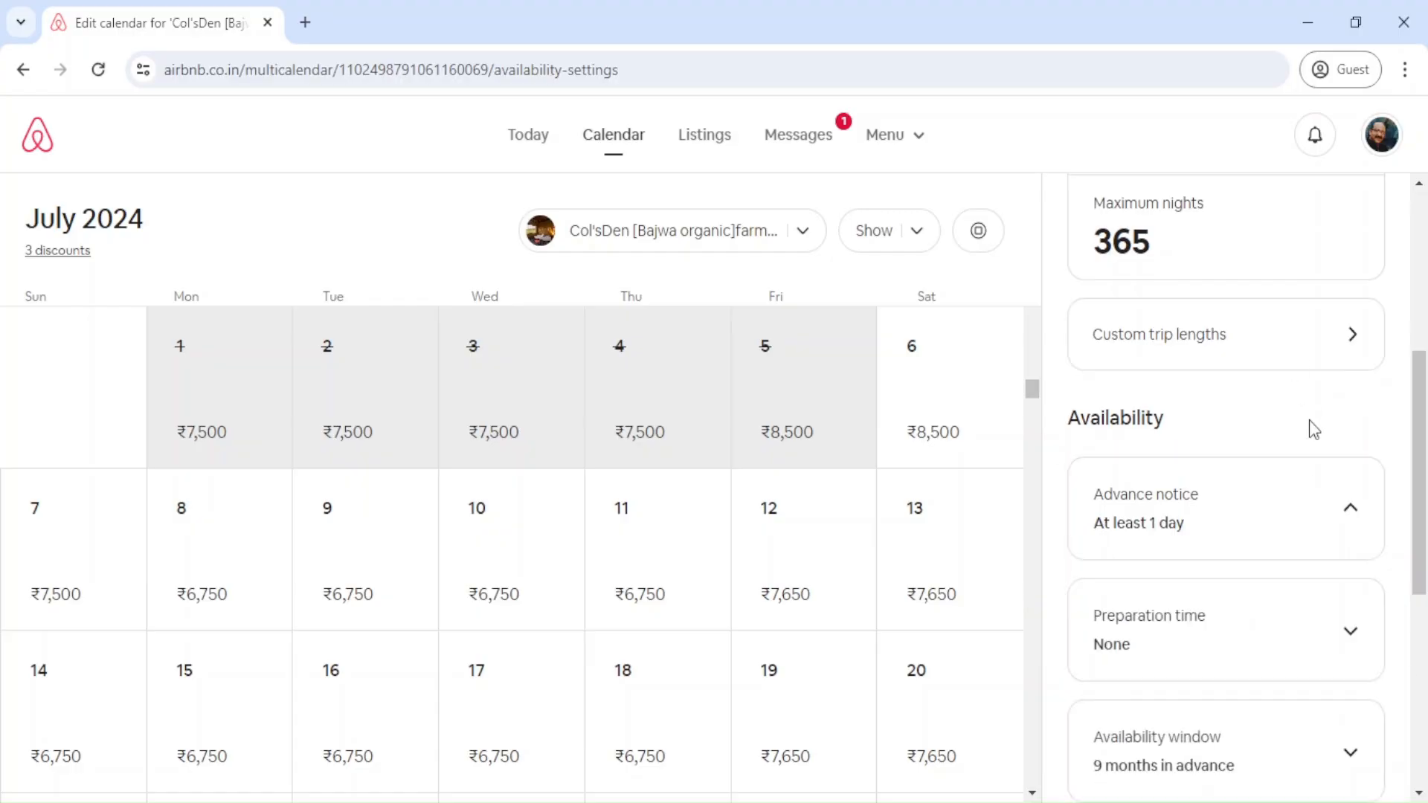
# View the preparation time options and review the availability window, additional availability and calendar connection settings.
pyautogui.click(1352, 635)
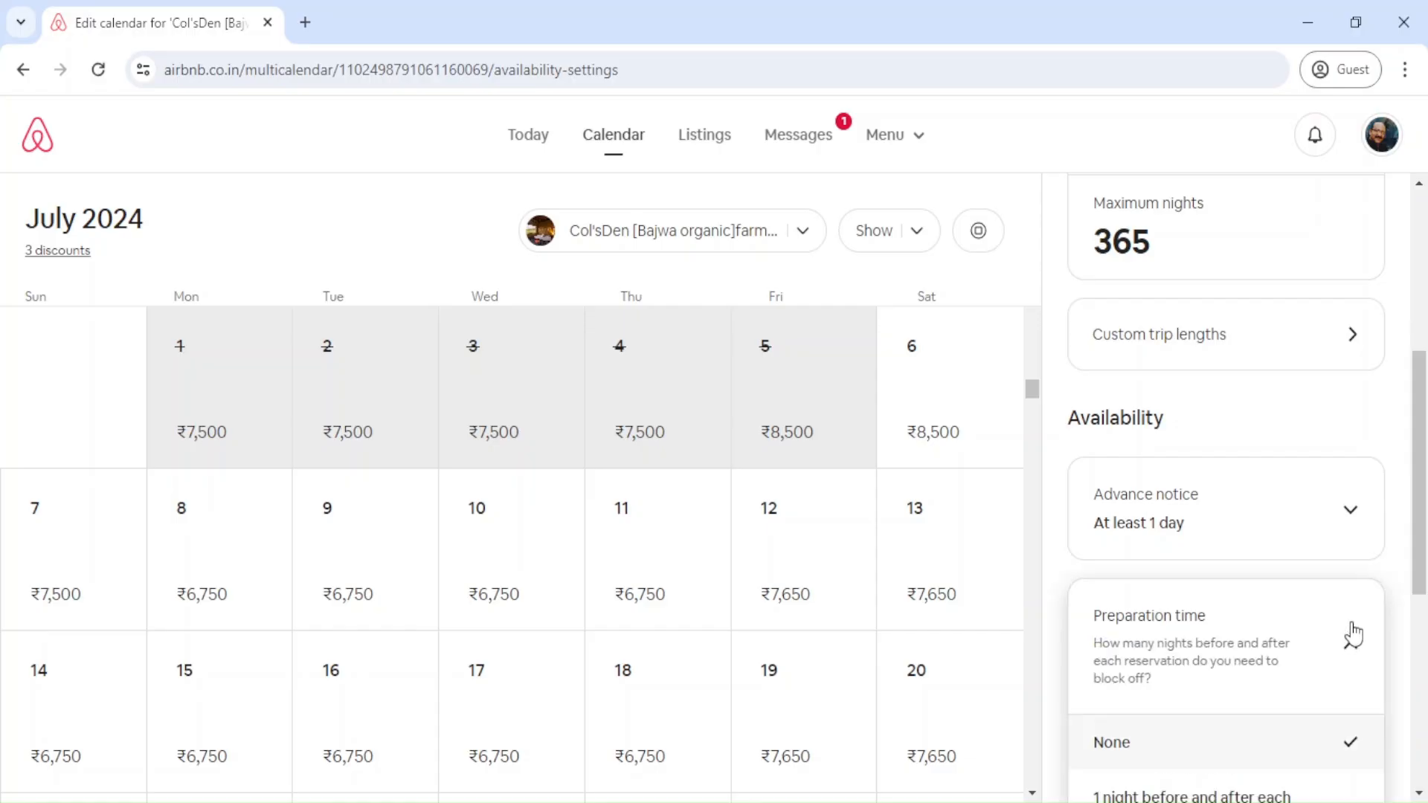
pyautogui.click(1414, 794)
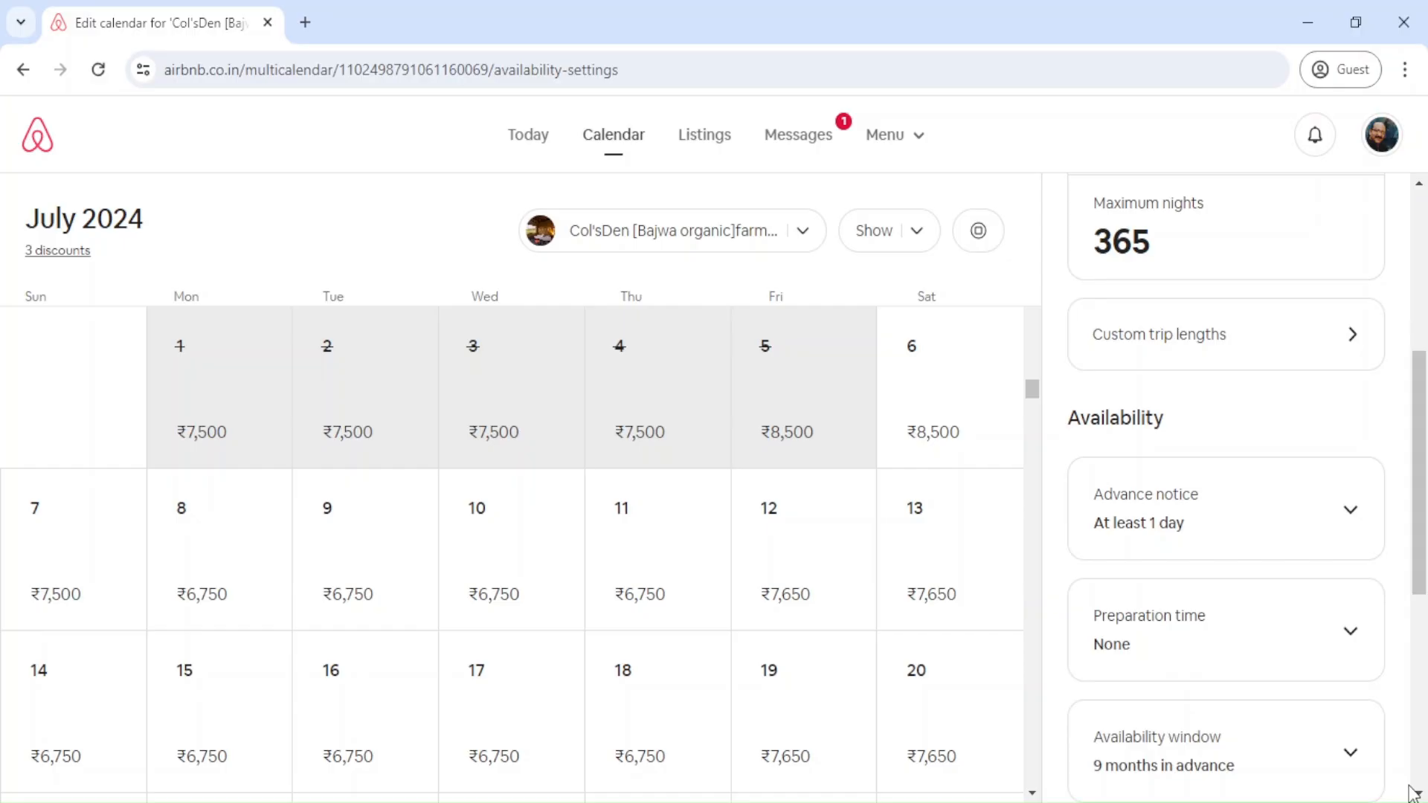
pyautogui.click(1414, 794)
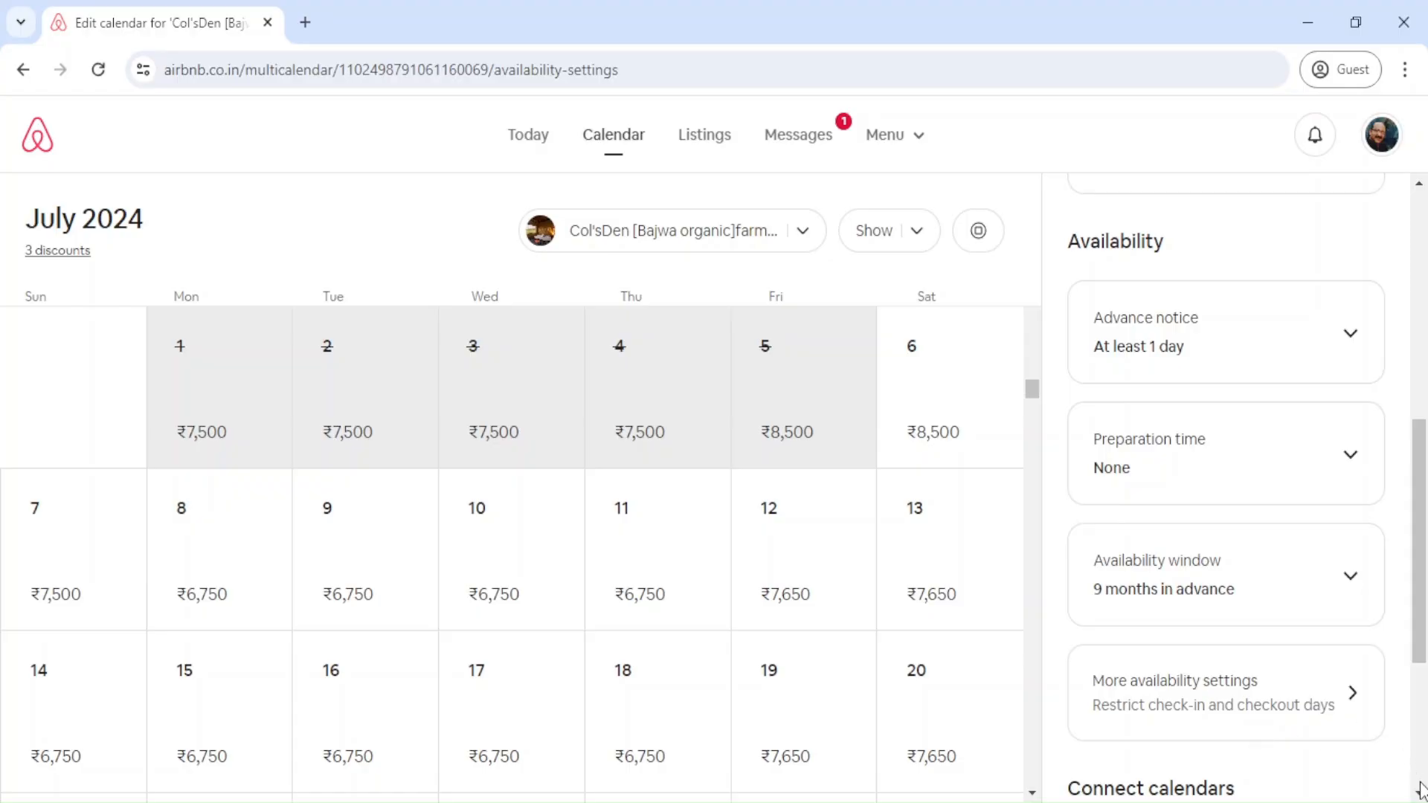
pyautogui.moveTo(1421, 793); pyautogui.dragTo(1421, 793)
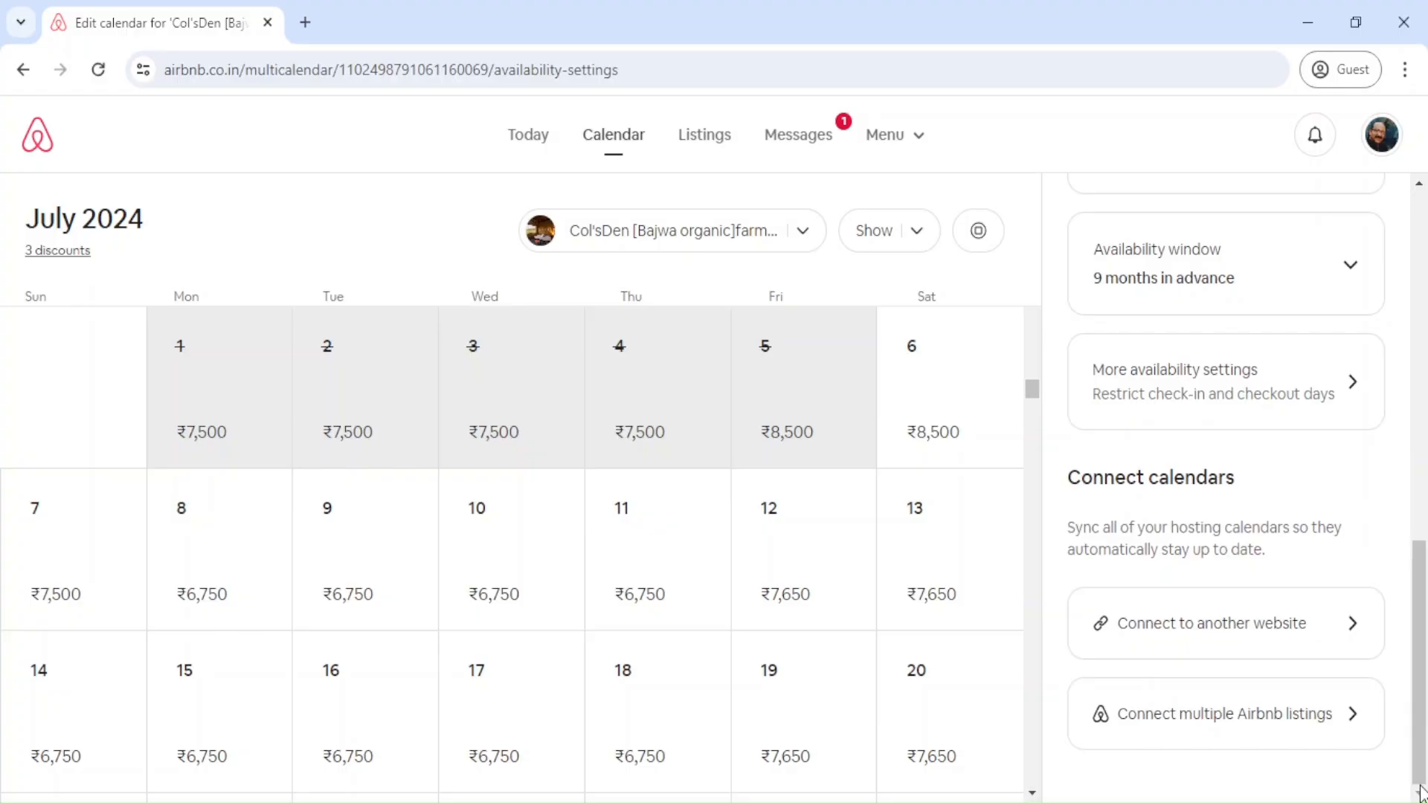
# Review the steps for connecting the farm stay's calendar to another website.
pyautogui.click(1267, 629)
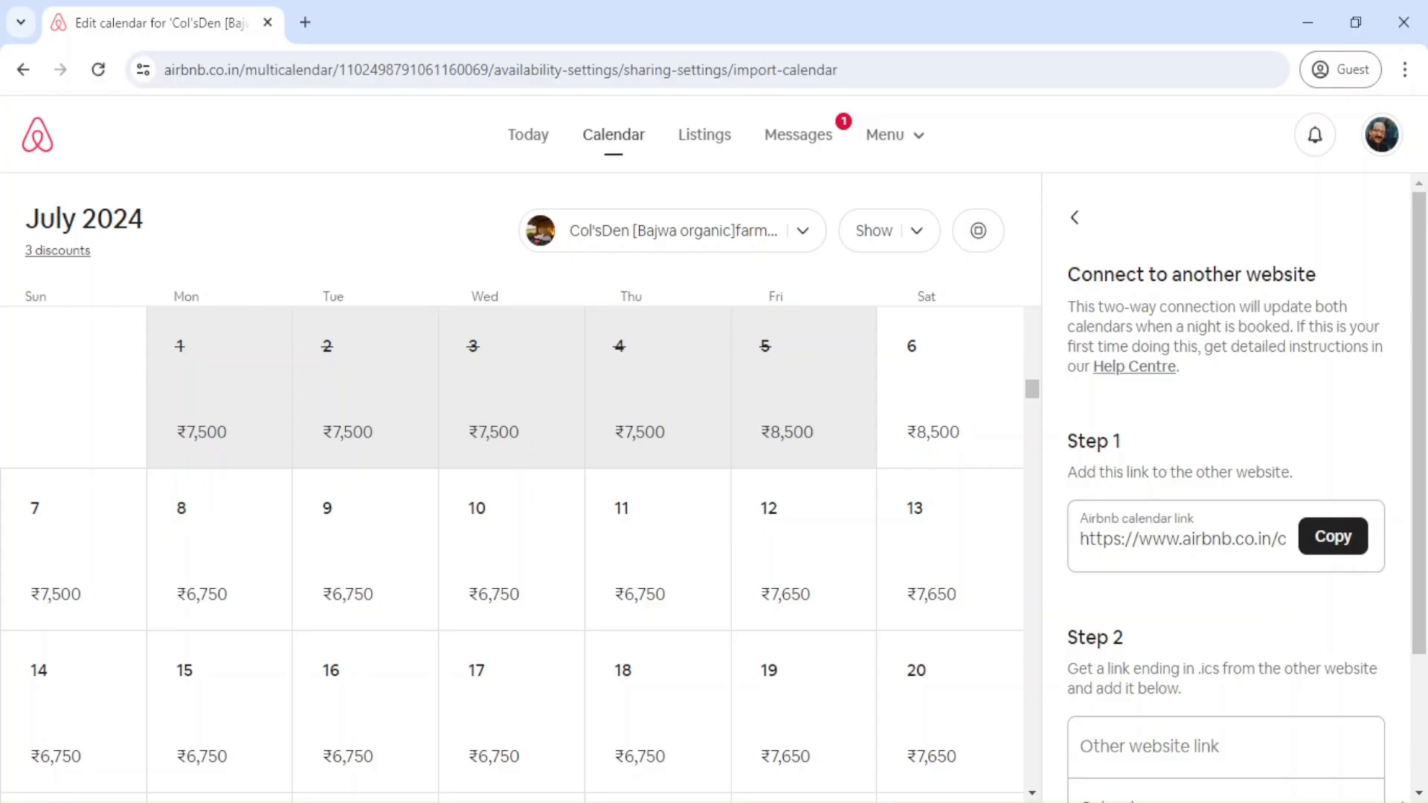
pyautogui.click(1415, 792)
pyautogui.scroll(-2, 1415, 793)
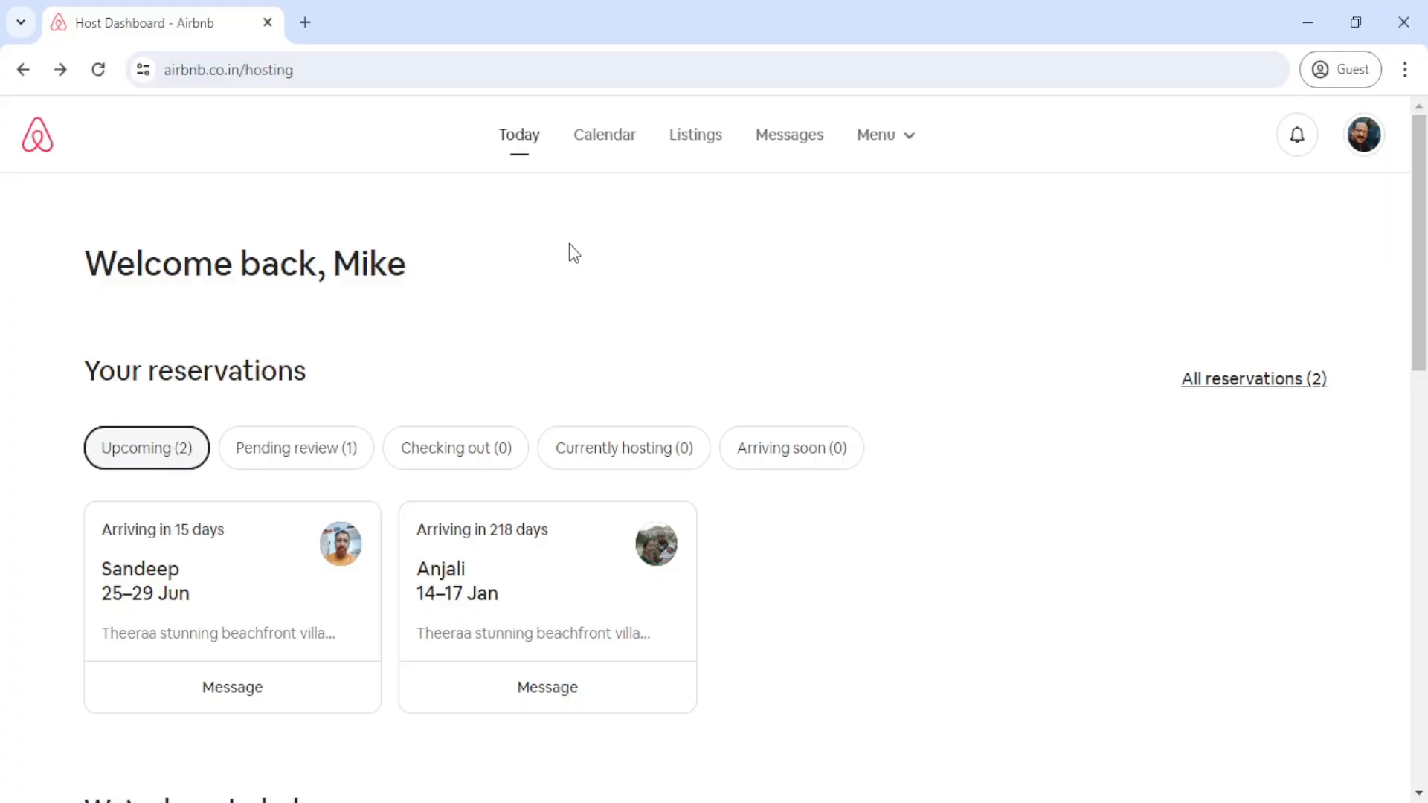
# Open the Col'sDen farm stay's calendar from the hosting dashboard and start a custom promotion in its pricing settings.
pyautogui.click(604, 143)
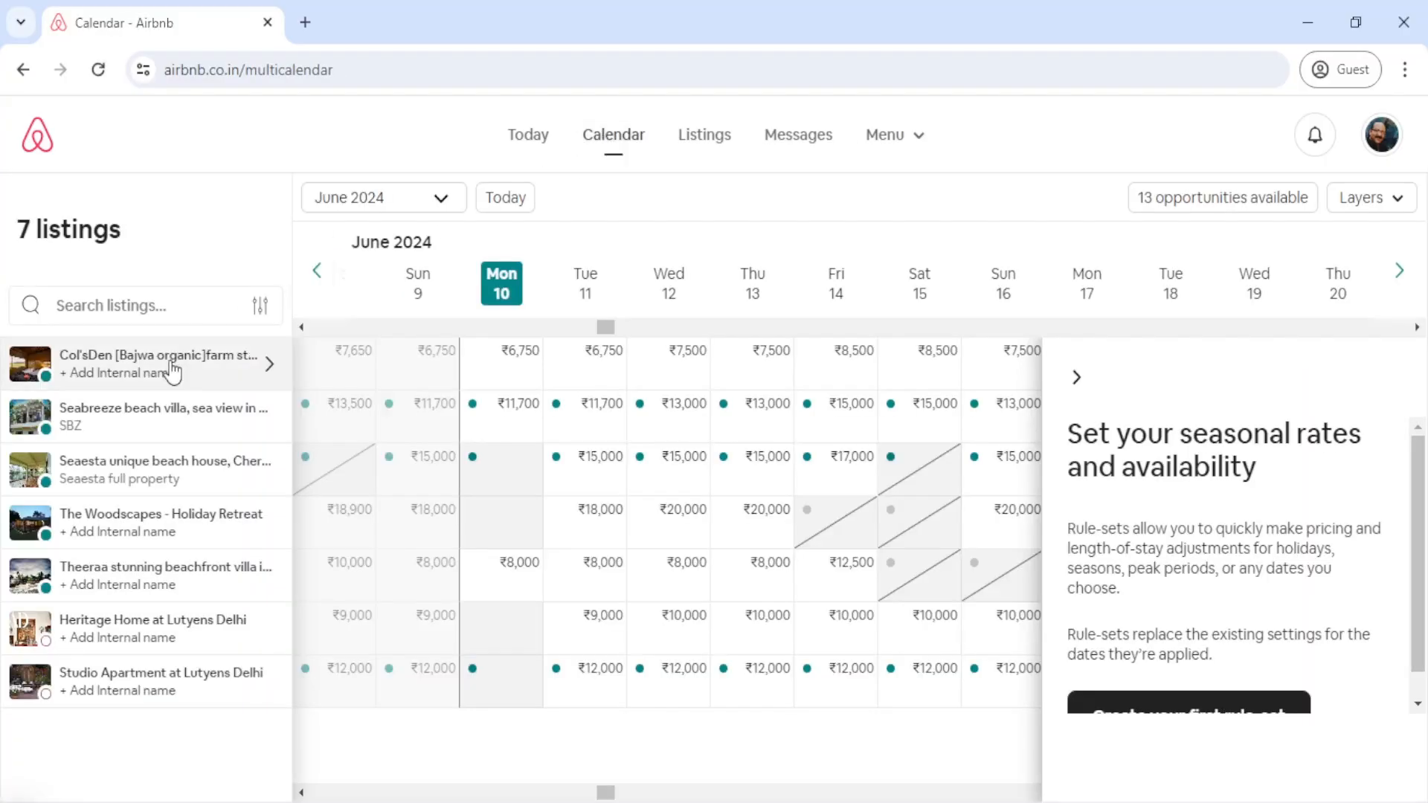
pyautogui.click(172, 370)
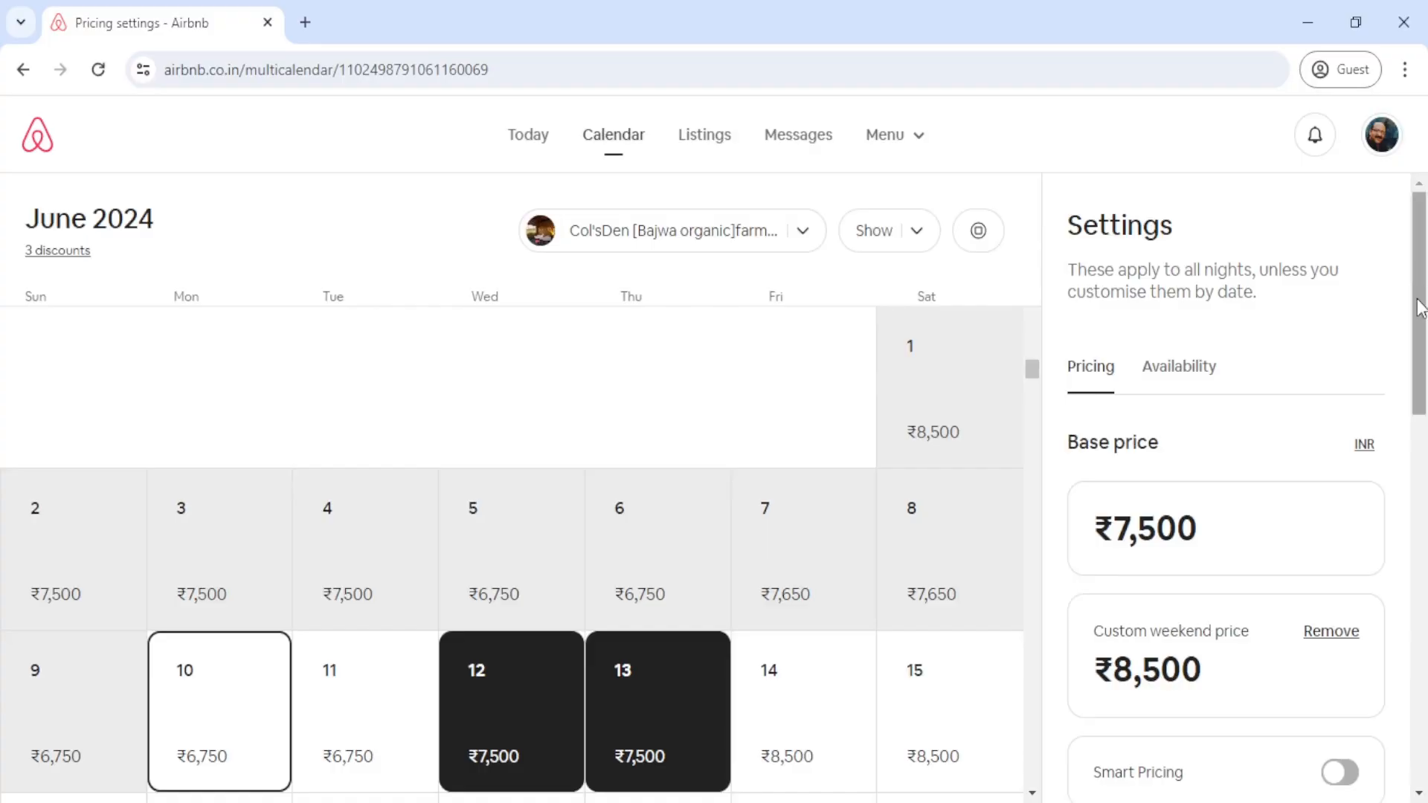
pyautogui.click(1420, 781)
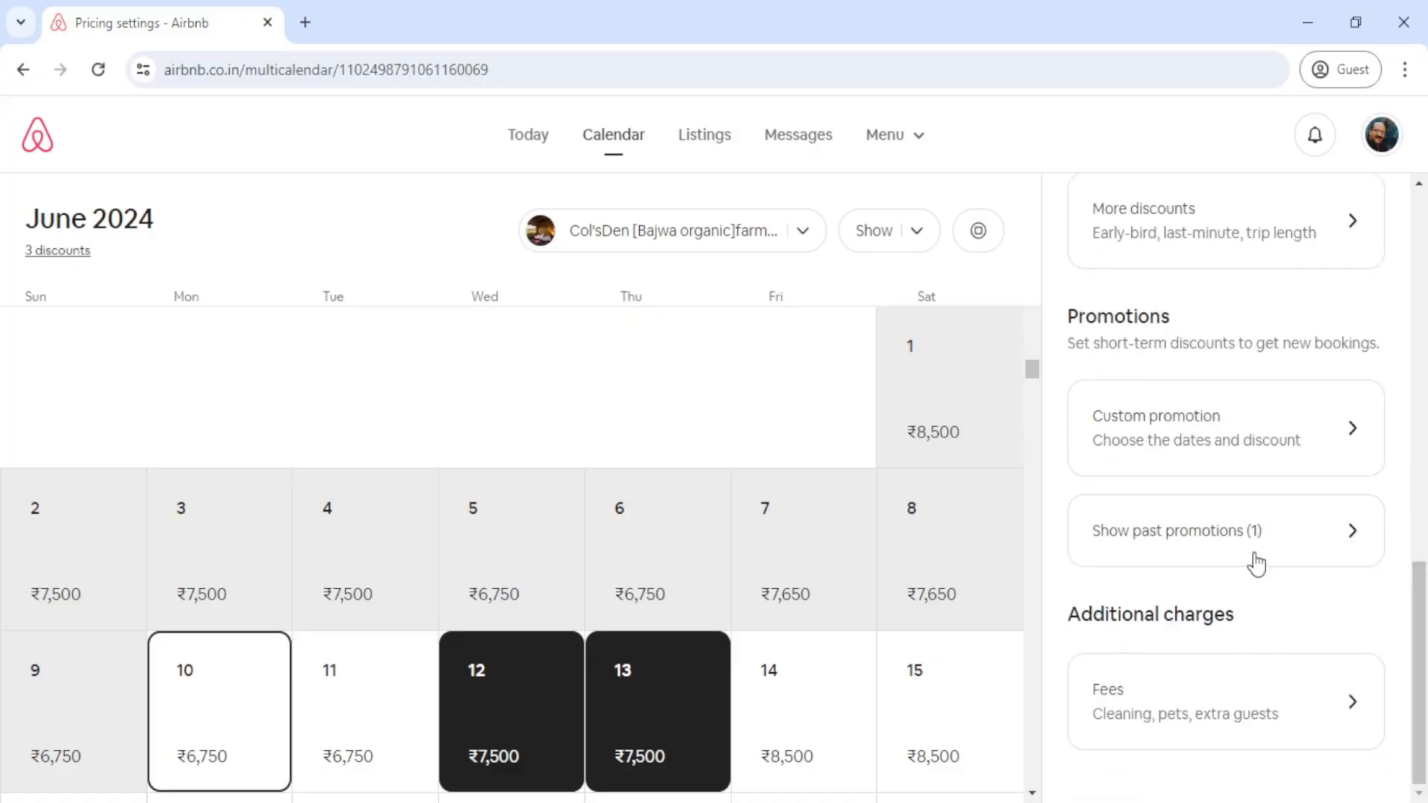
pyautogui.click(1318, 457)
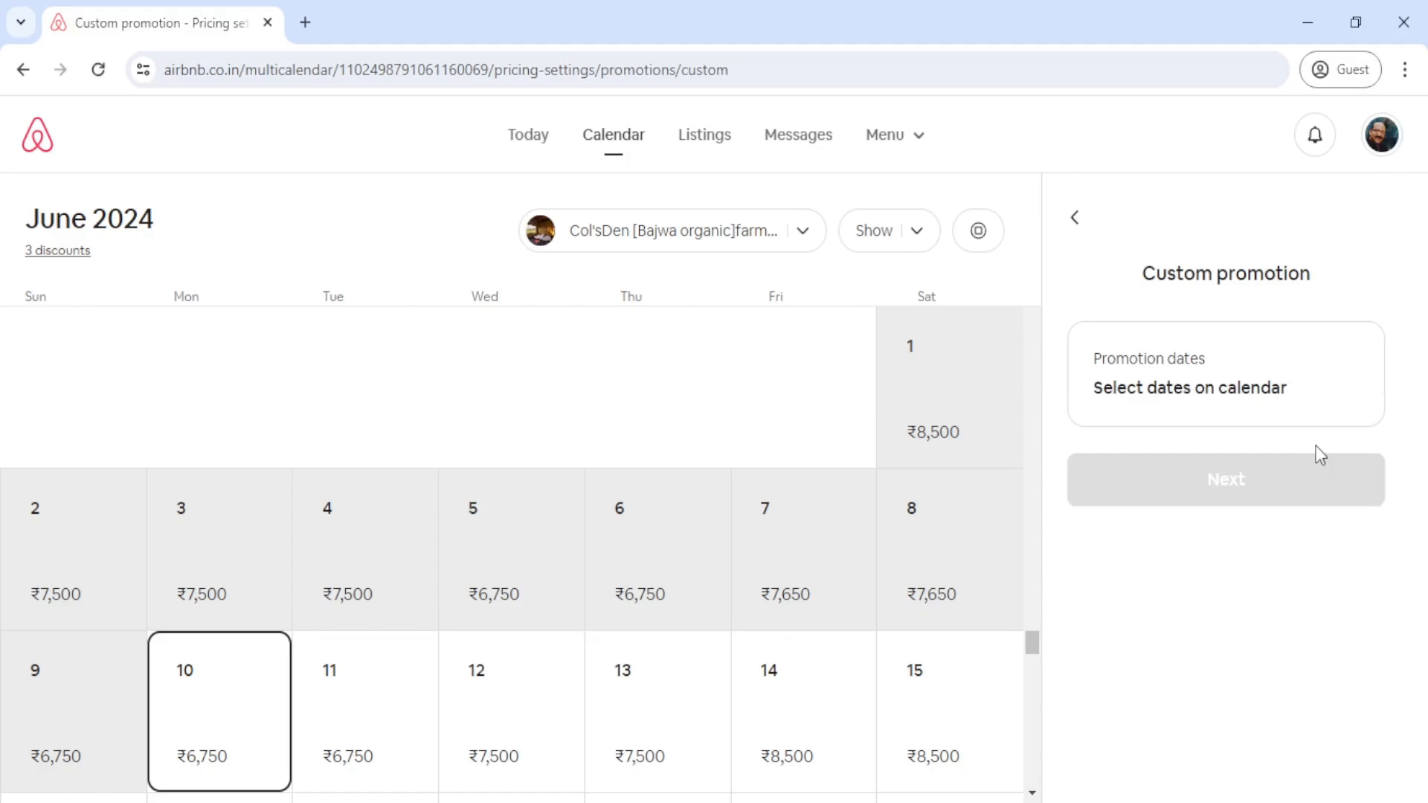
# Choose 12–13 June as the promotion dates and review the discount setting and promotion benefits.
pyautogui.click(549, 735)
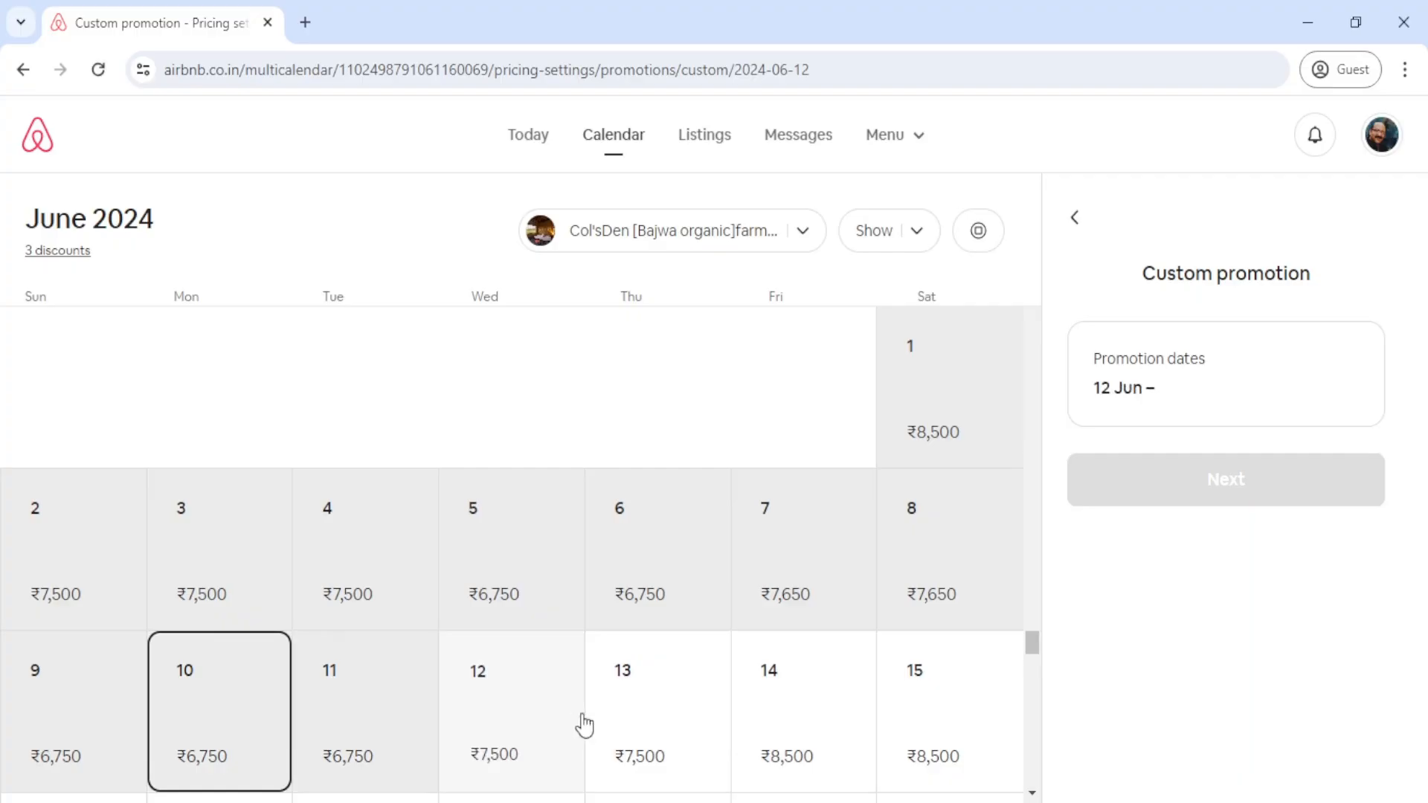
pyautogui.click(626, 721)
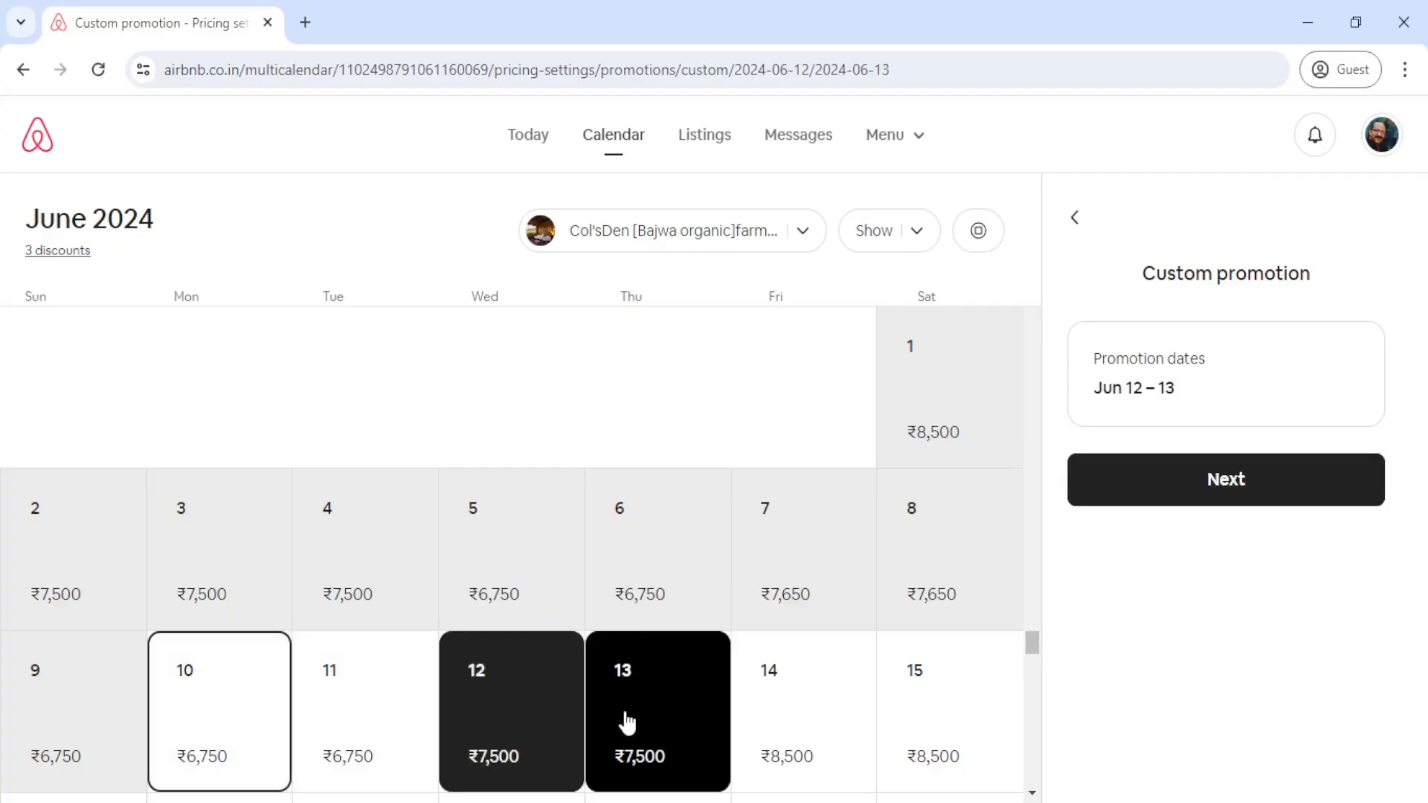
pyautogui.click(1110, 500)
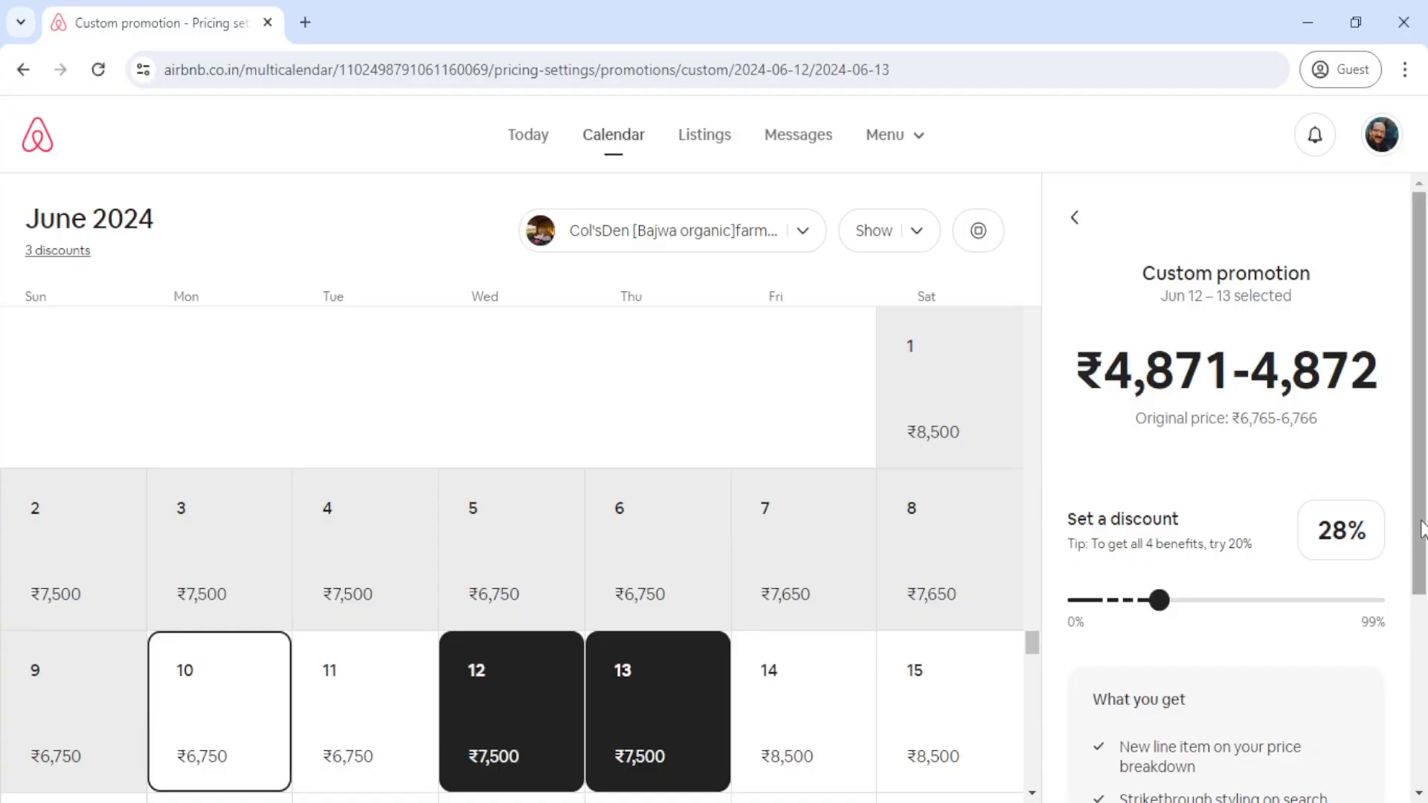
pyautogui.moveTo(1422, 528); pyautogui.dragTo(1421, 640)
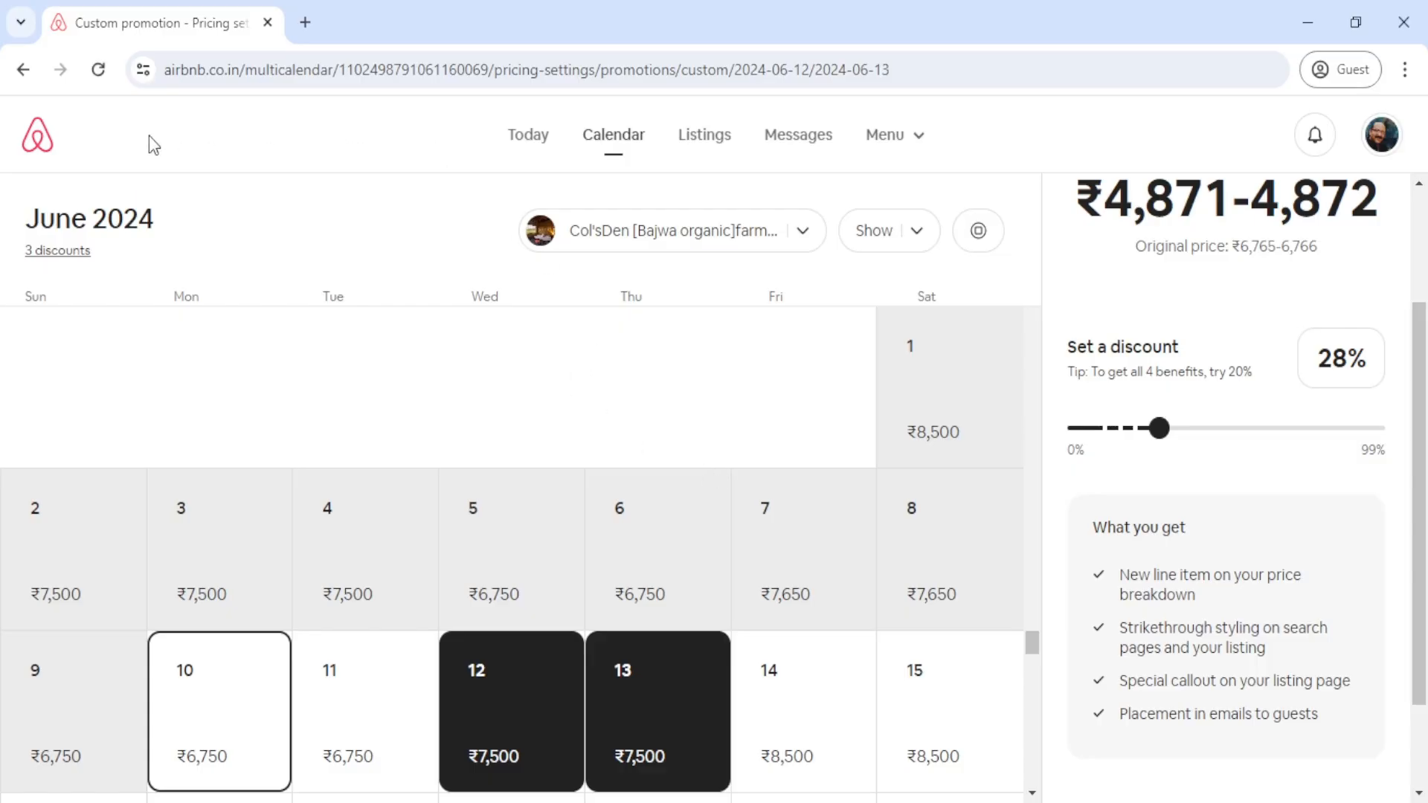
# Open the special offer form for the withdrawn 13–14 June Col'sDen request in the messages and review its fields.
pyautogui.click(803, 141)
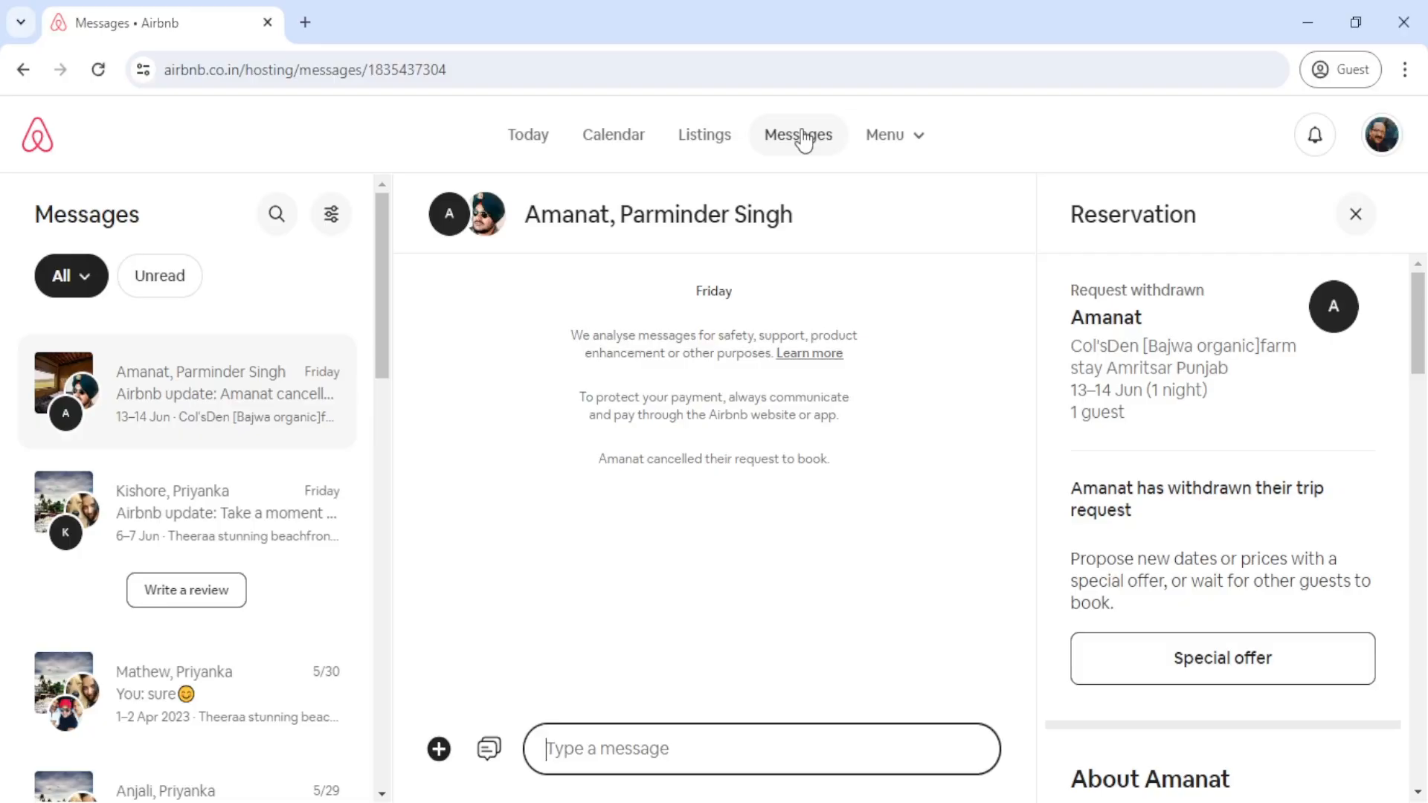
pyautogui.click(803, 138)
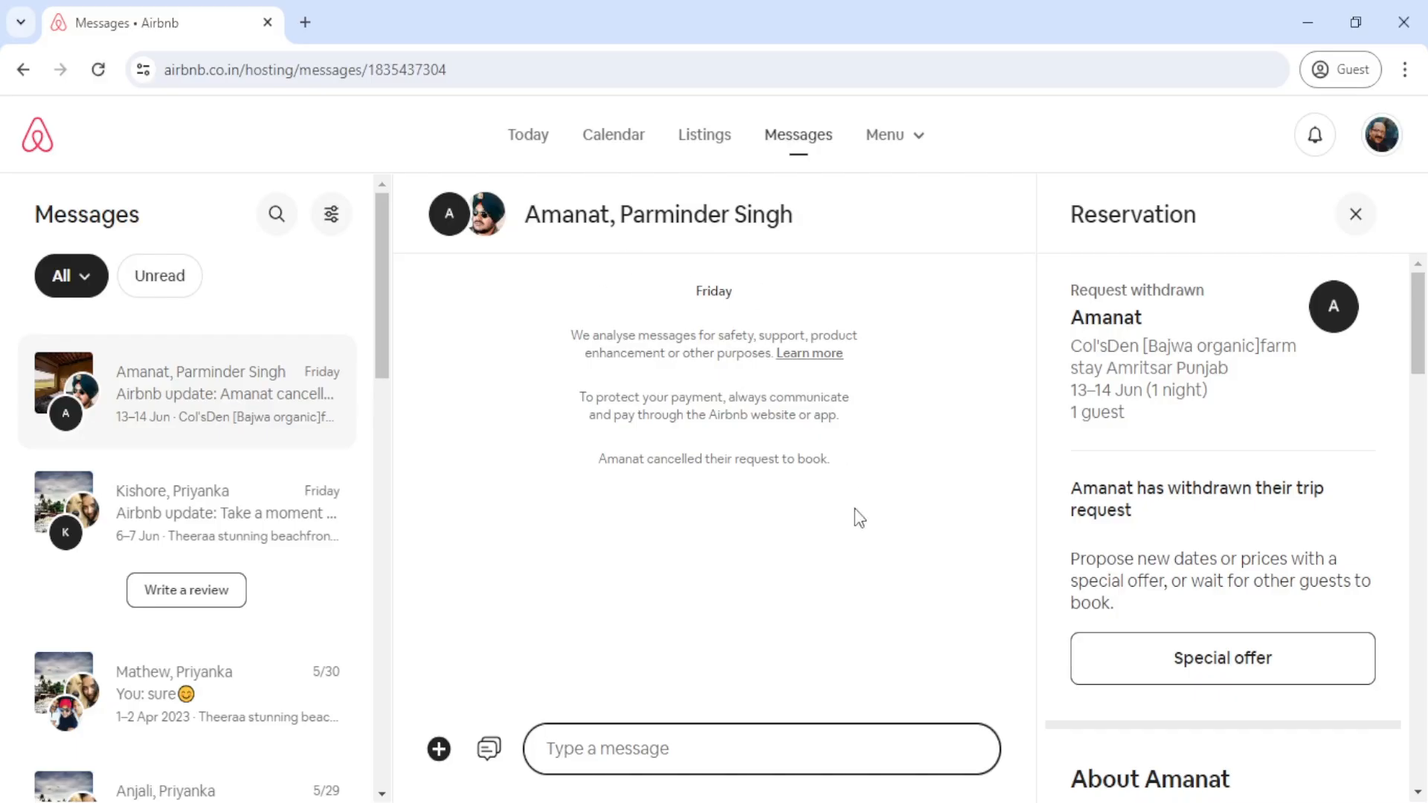
pyautogui.click(1242, 669)
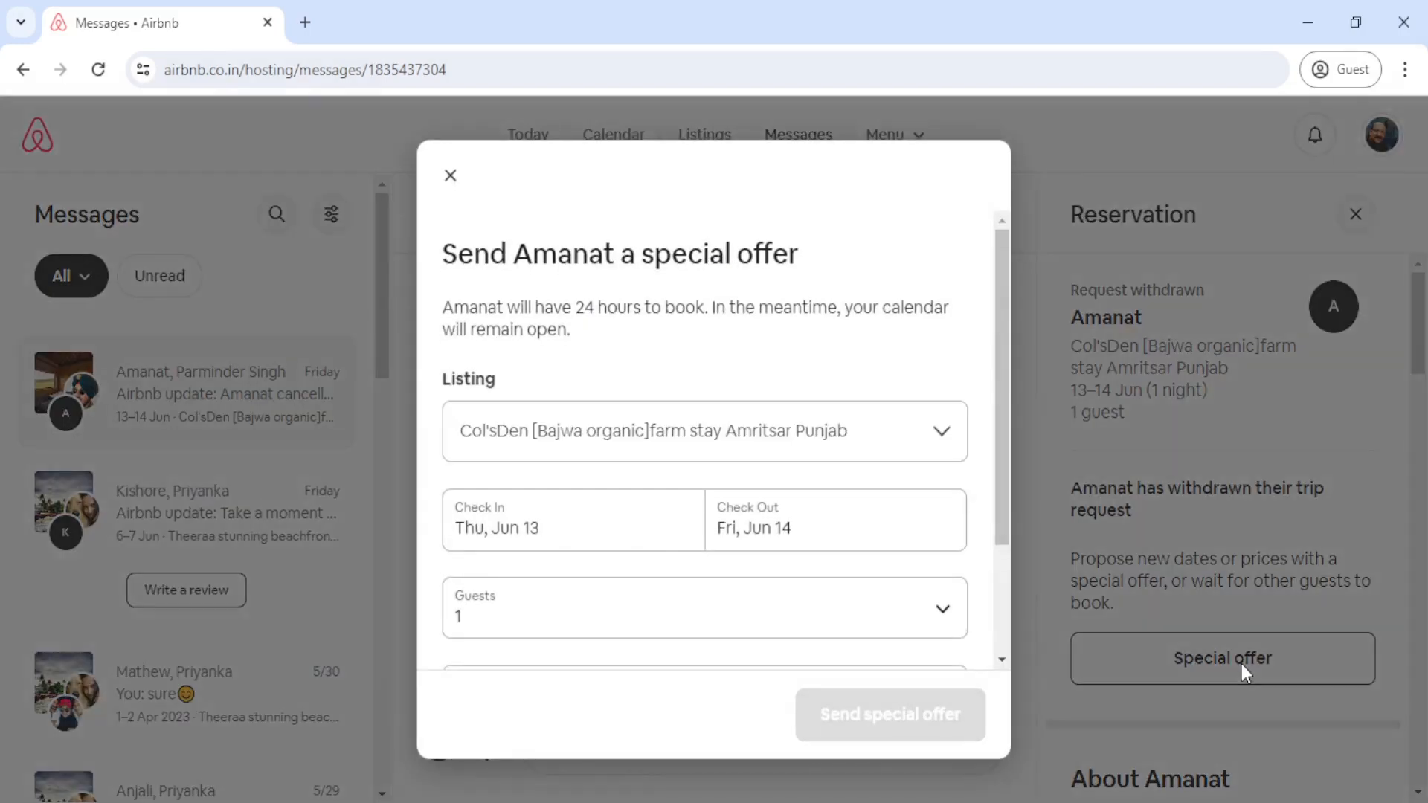
pyautogui.click(1000, 661)
pyautogui.click(1000, 659)
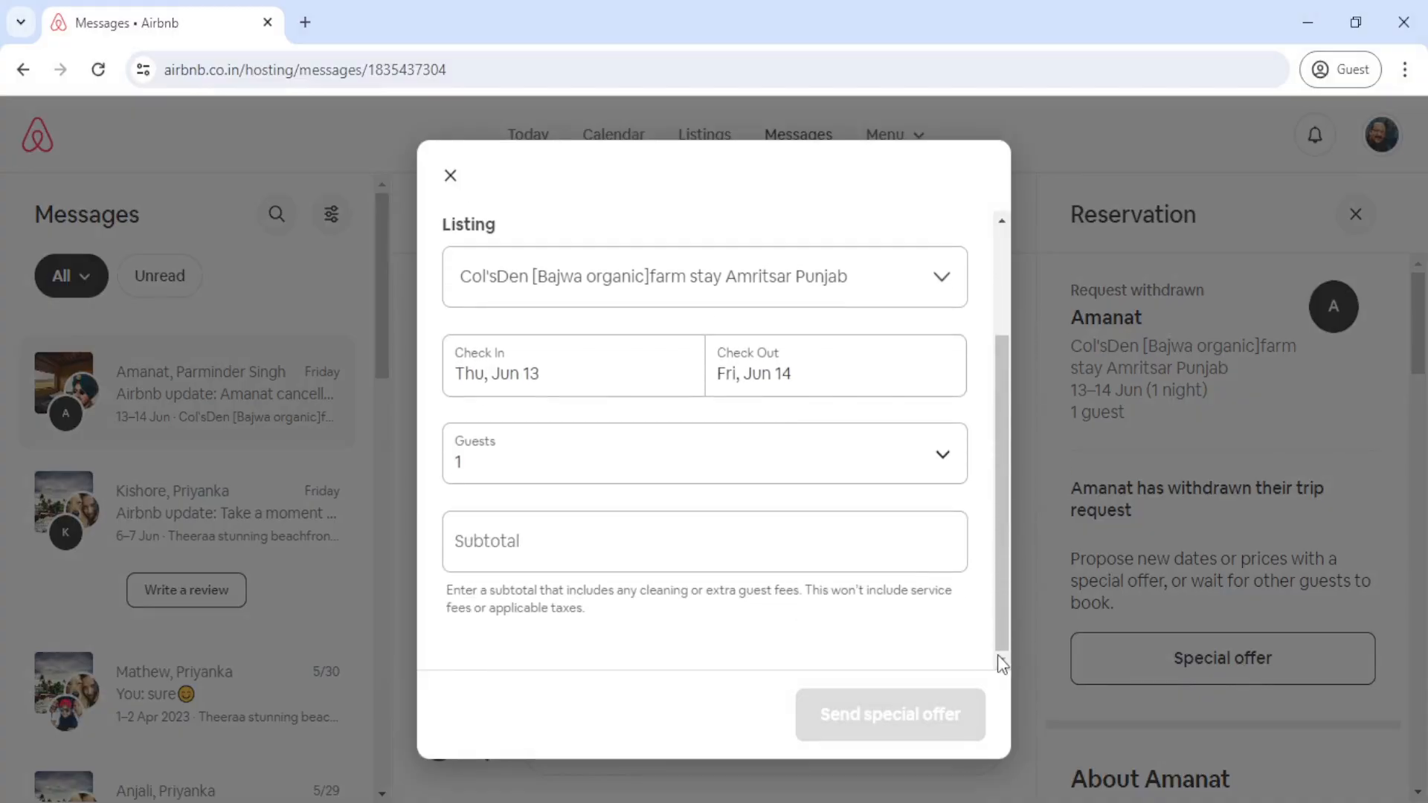
# Enter a subtotal of ₹2000 for the special offer and close the form without sending it.
pyautogui.click(693, 554)
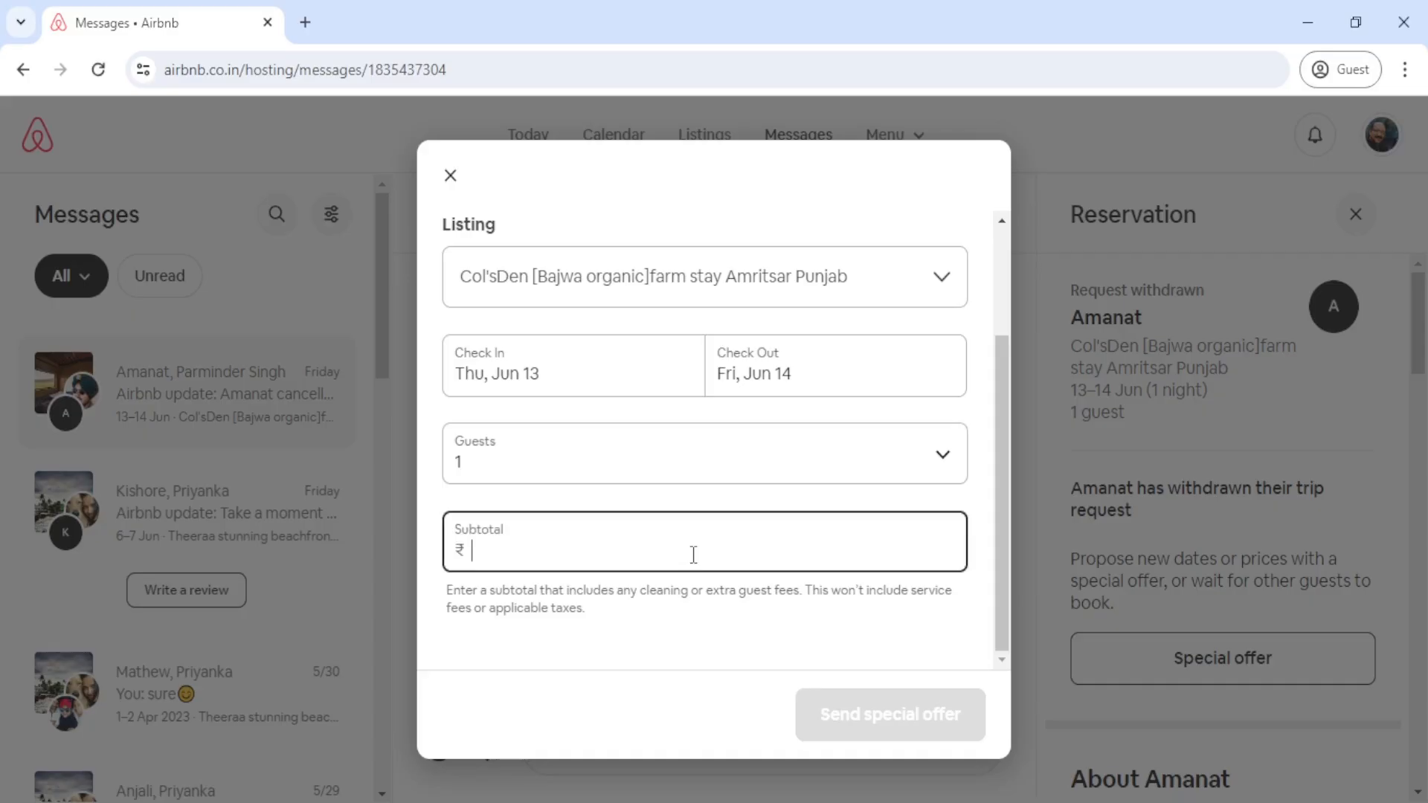
pyautogui.write('2000')
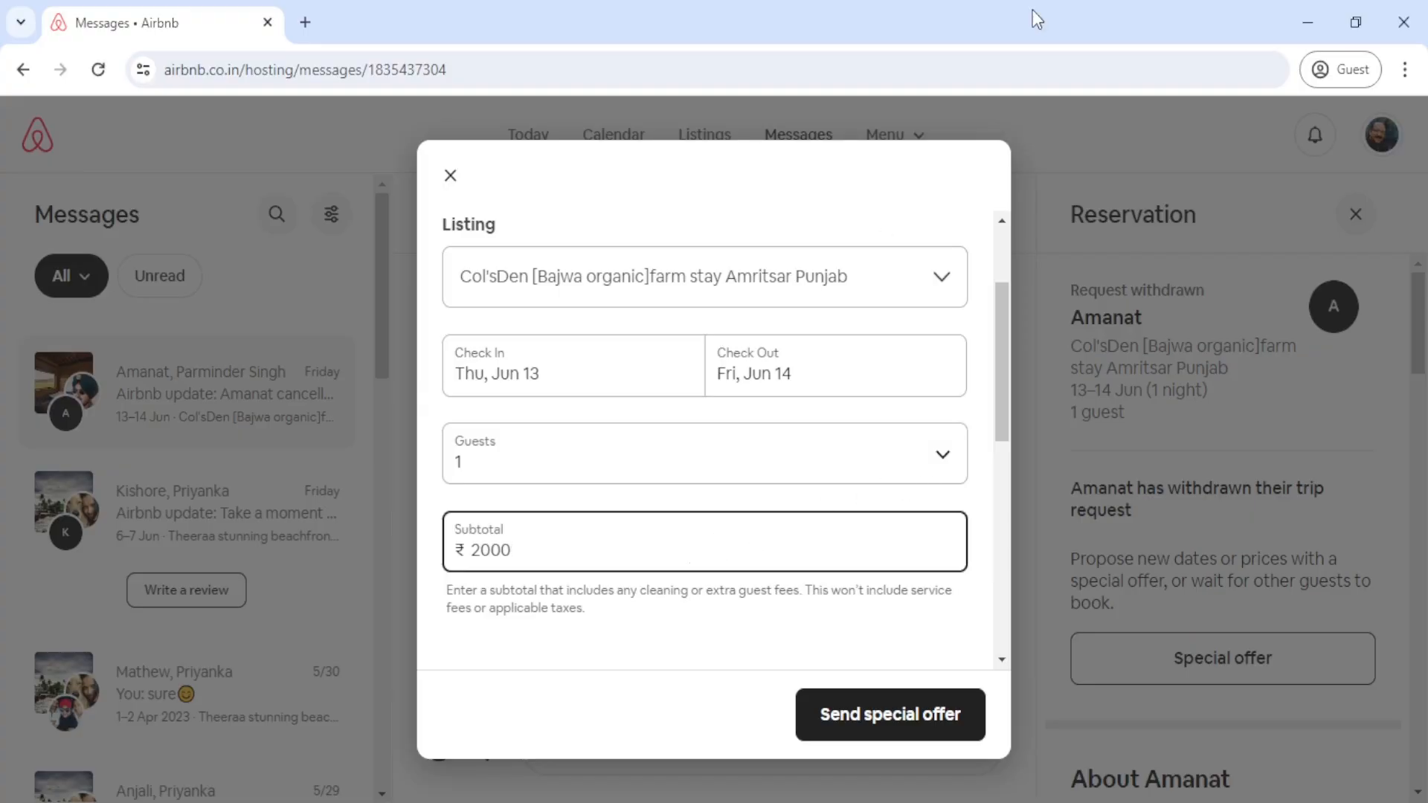
pyautogui.click(450, 179)
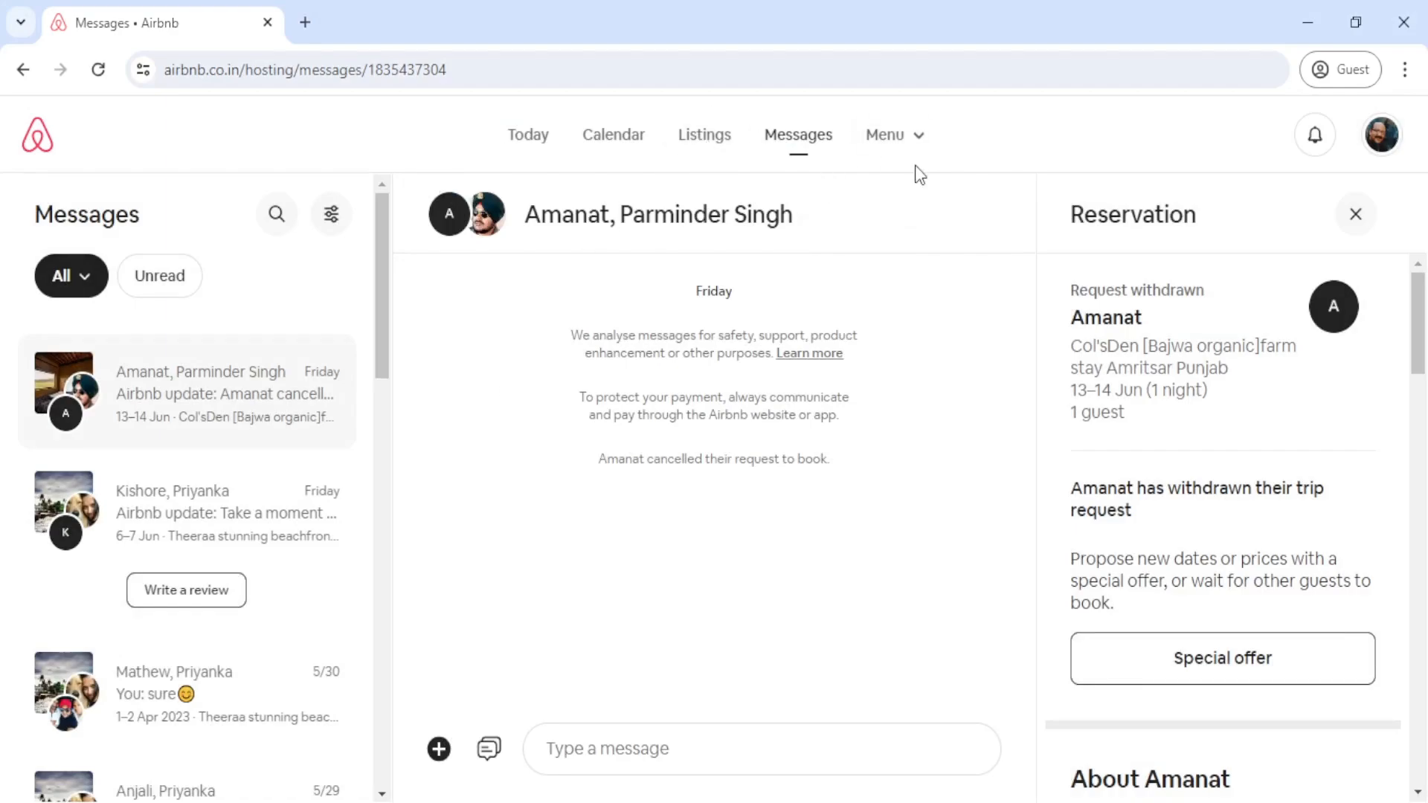
# Open the calendar for all listings, review the seasonal rule-set information, and return to the hosting dashboard.
pyautogui.click(612, 155)
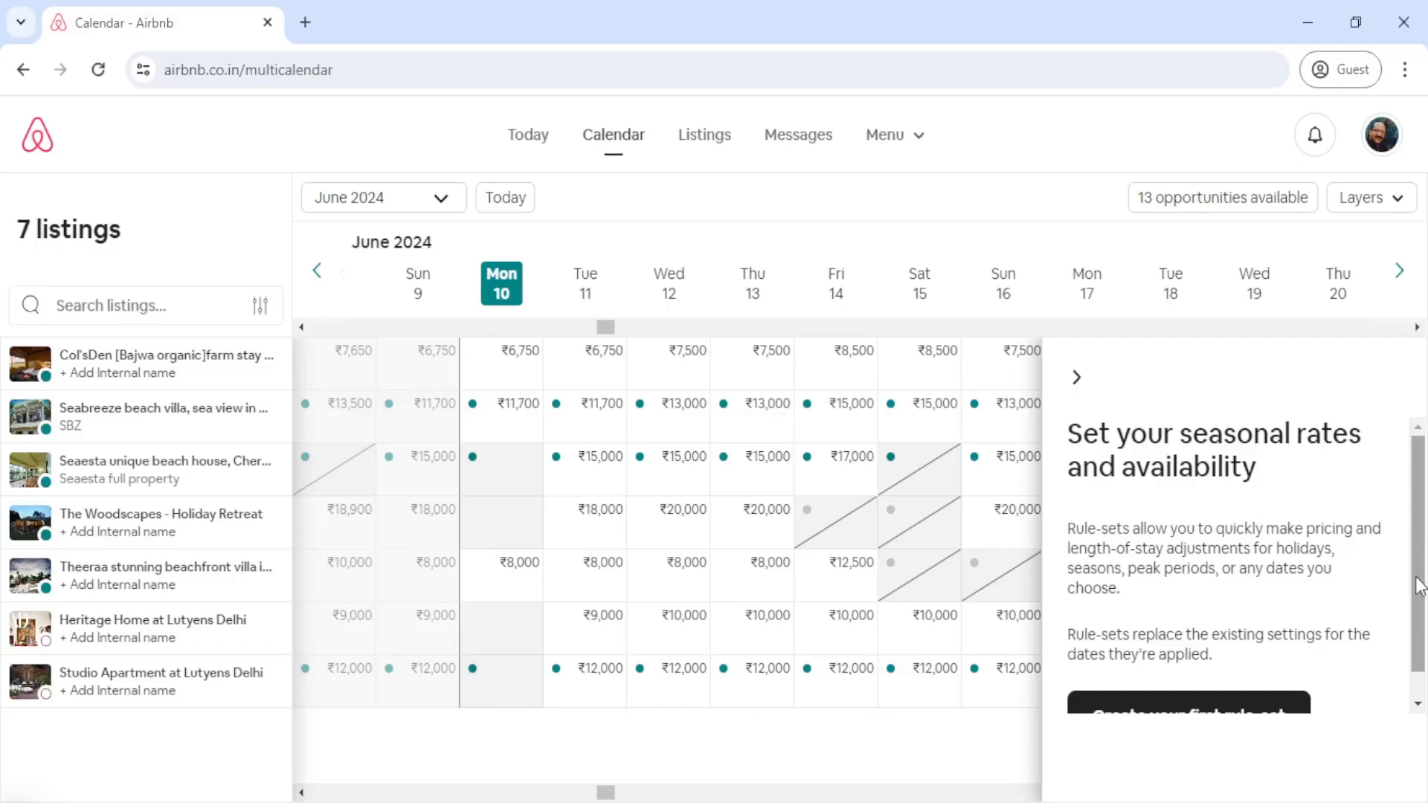
pyautogui.click(1417, 703)
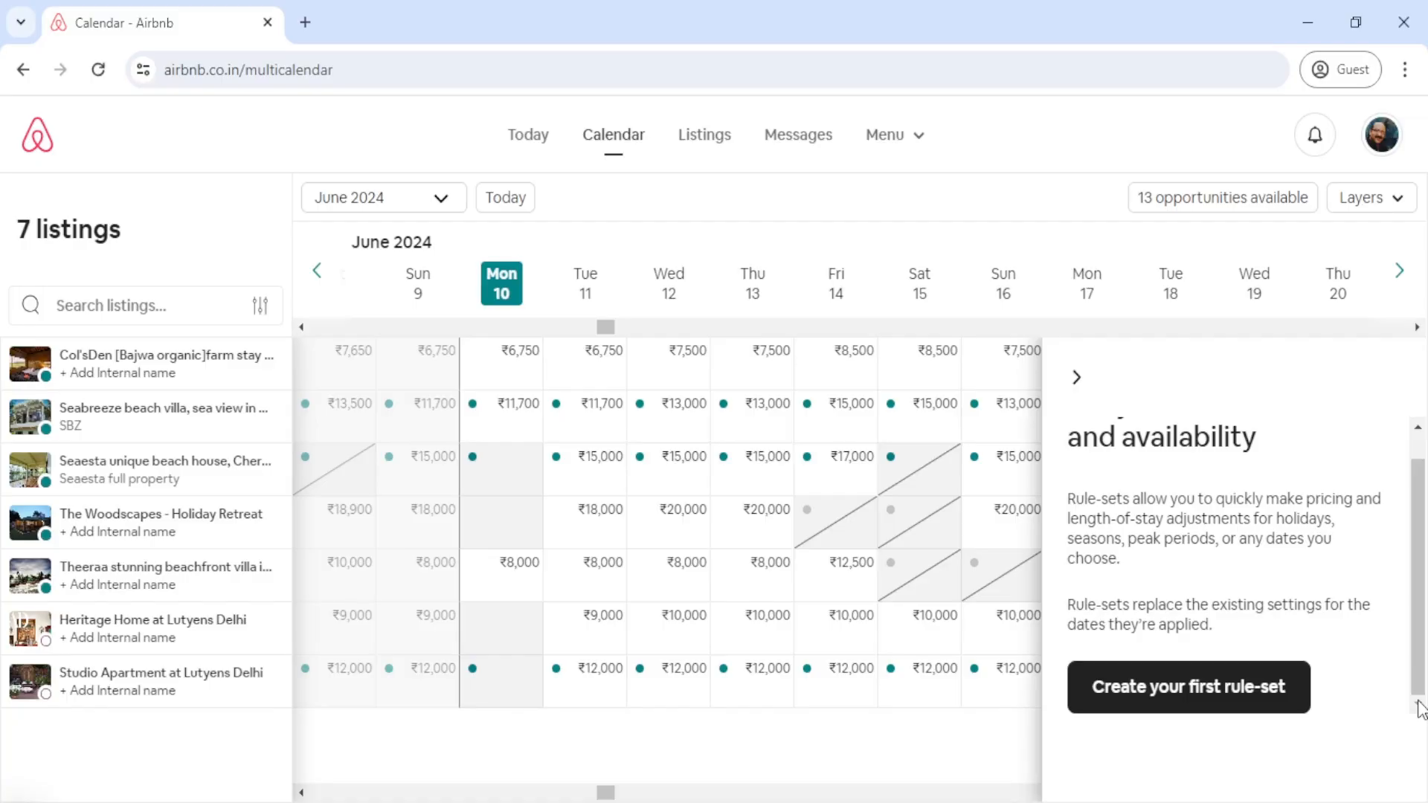
pyautogui.hotkey('alt', 'Left')
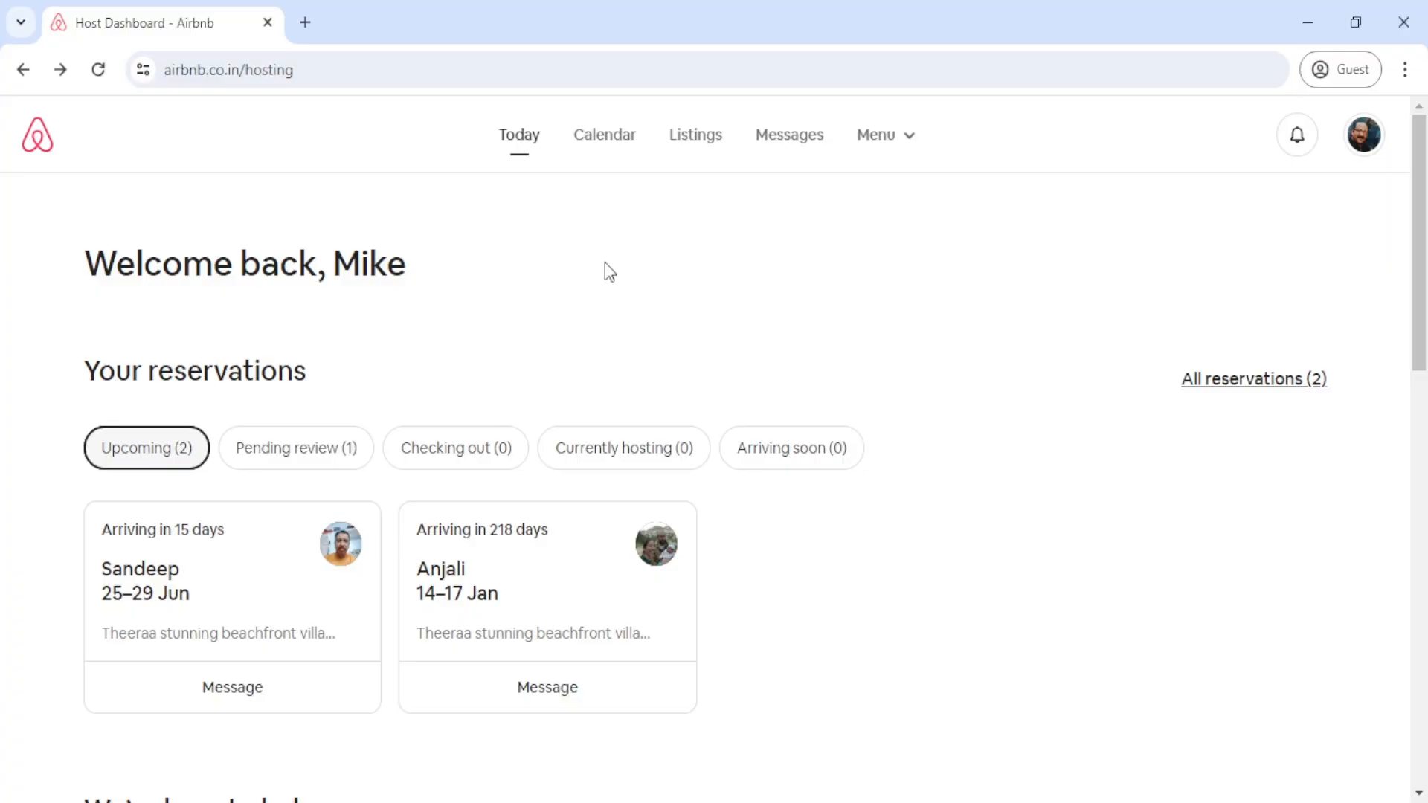
# Open the Theeraa stunning beachfront villa in the listing editor and show the house rules in its arrival guide.
pyautogui.click(675, 131)
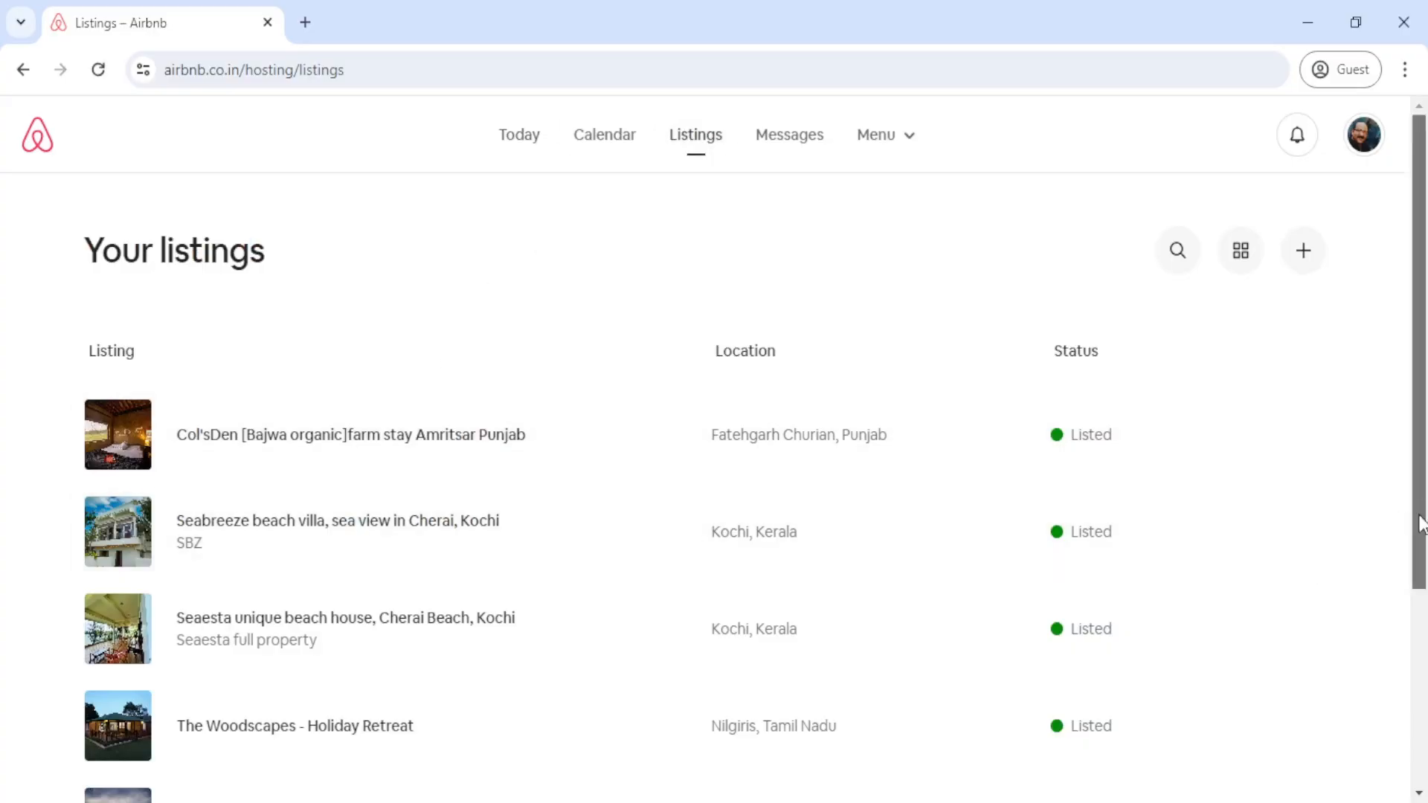
pyautogui.moveTo(1422, 511); pyautogui.dragTo(1401, 627)
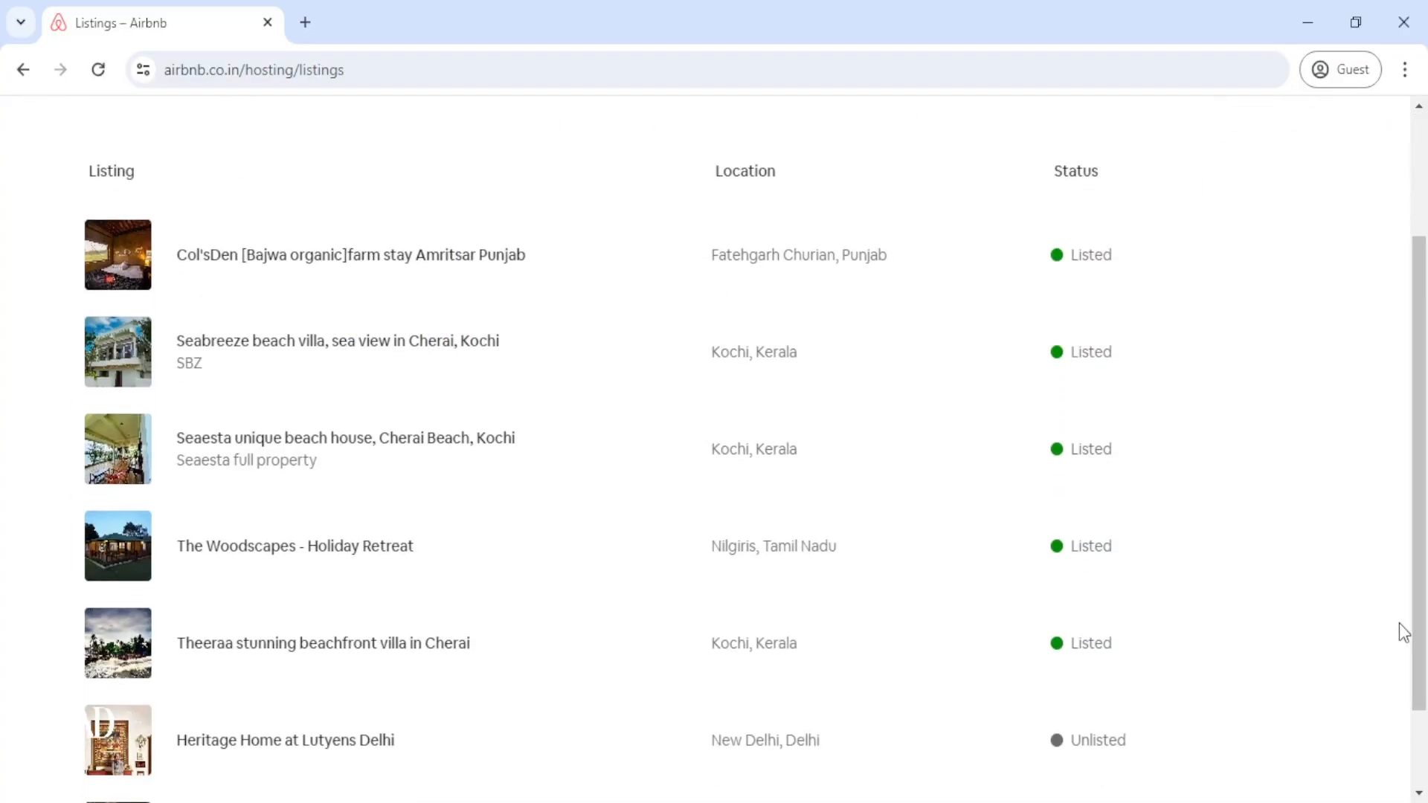
pyautogui.click(460, 667)
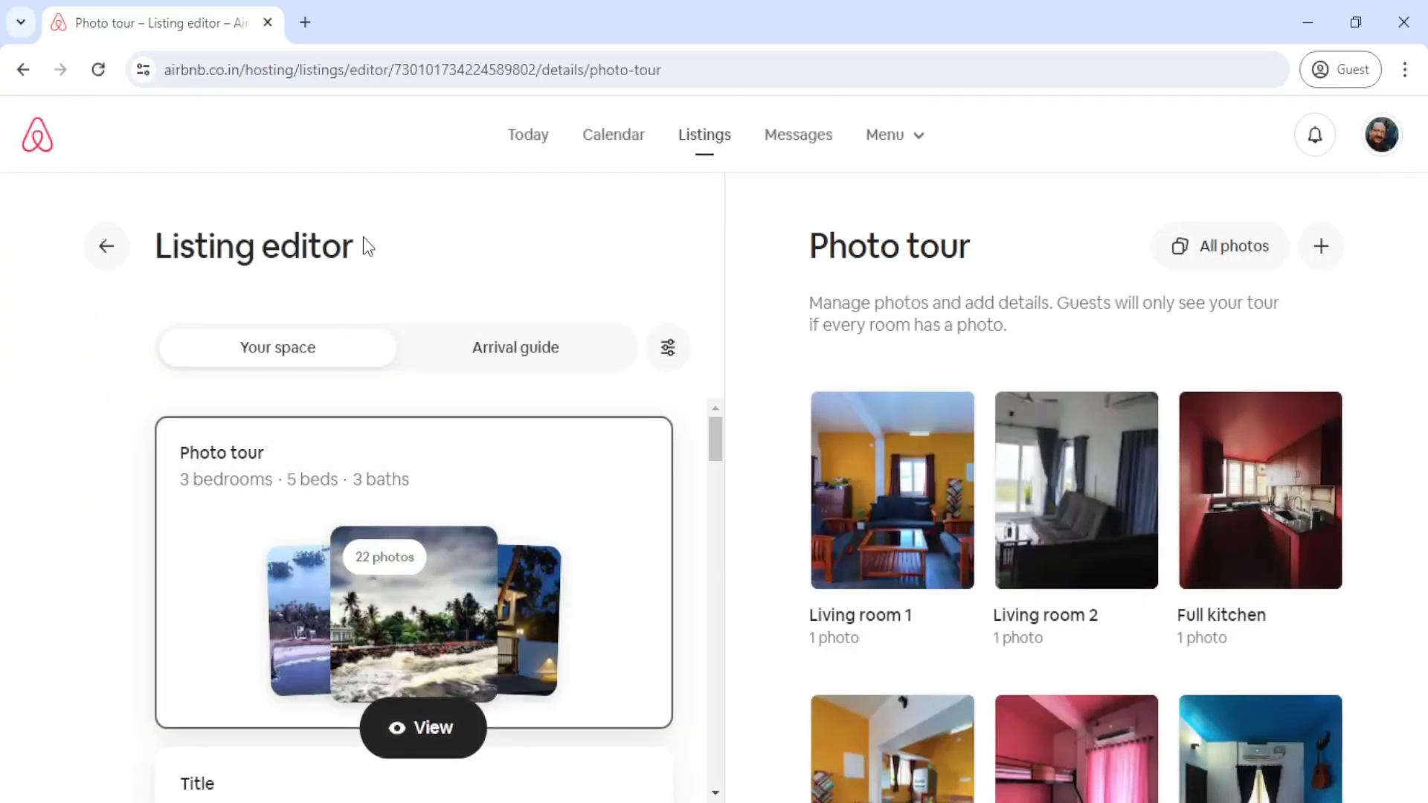
pyautogui.click(484, 354)
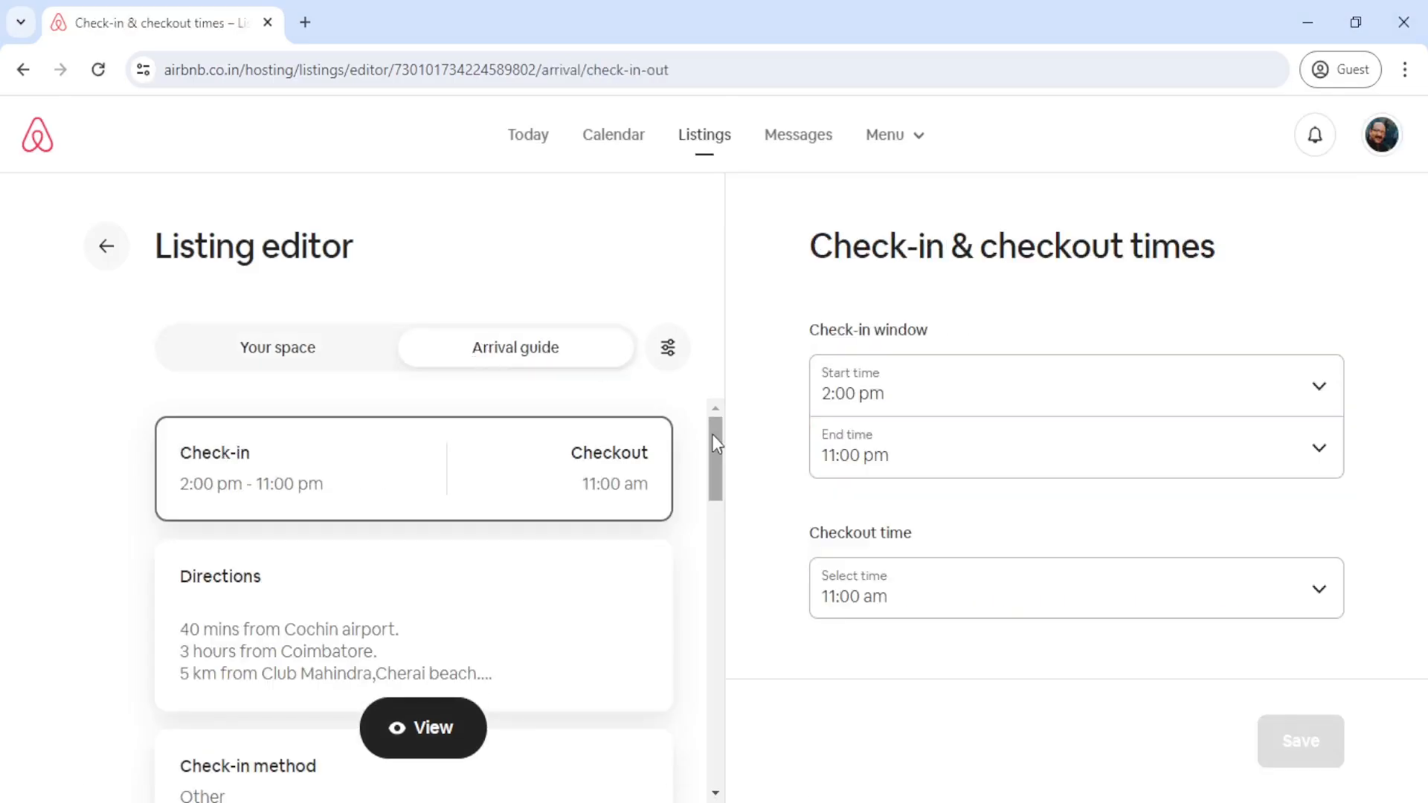
pyautogui.moveTo(712, 435); pyautogui.dragTo(690, 591)
pyautogui.click(420, 571)
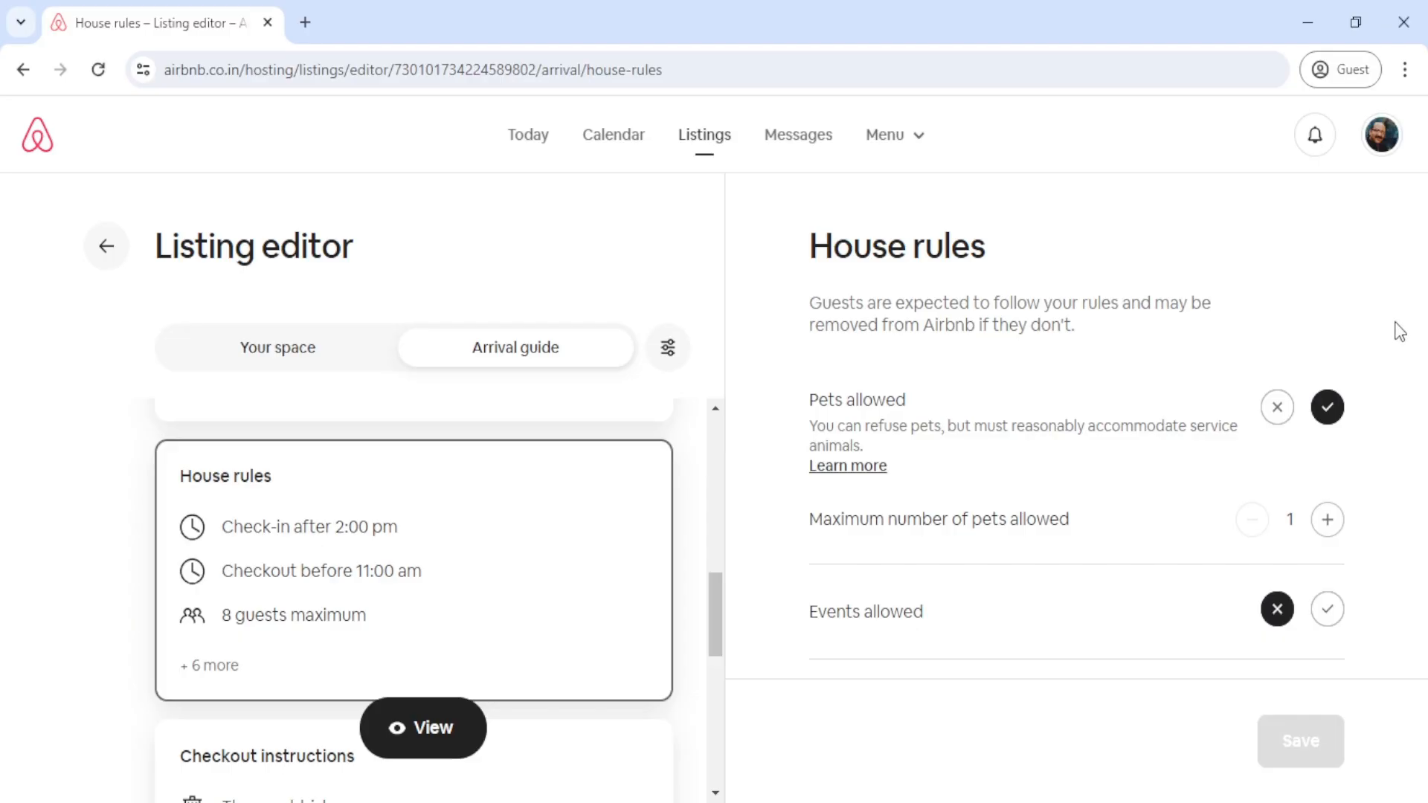
# Review the villa's house rules, including pets, quiet hours and guest count, view the additional rules, and return to the listing editor.
pyautogui.scroll(-2, 1400, 331)
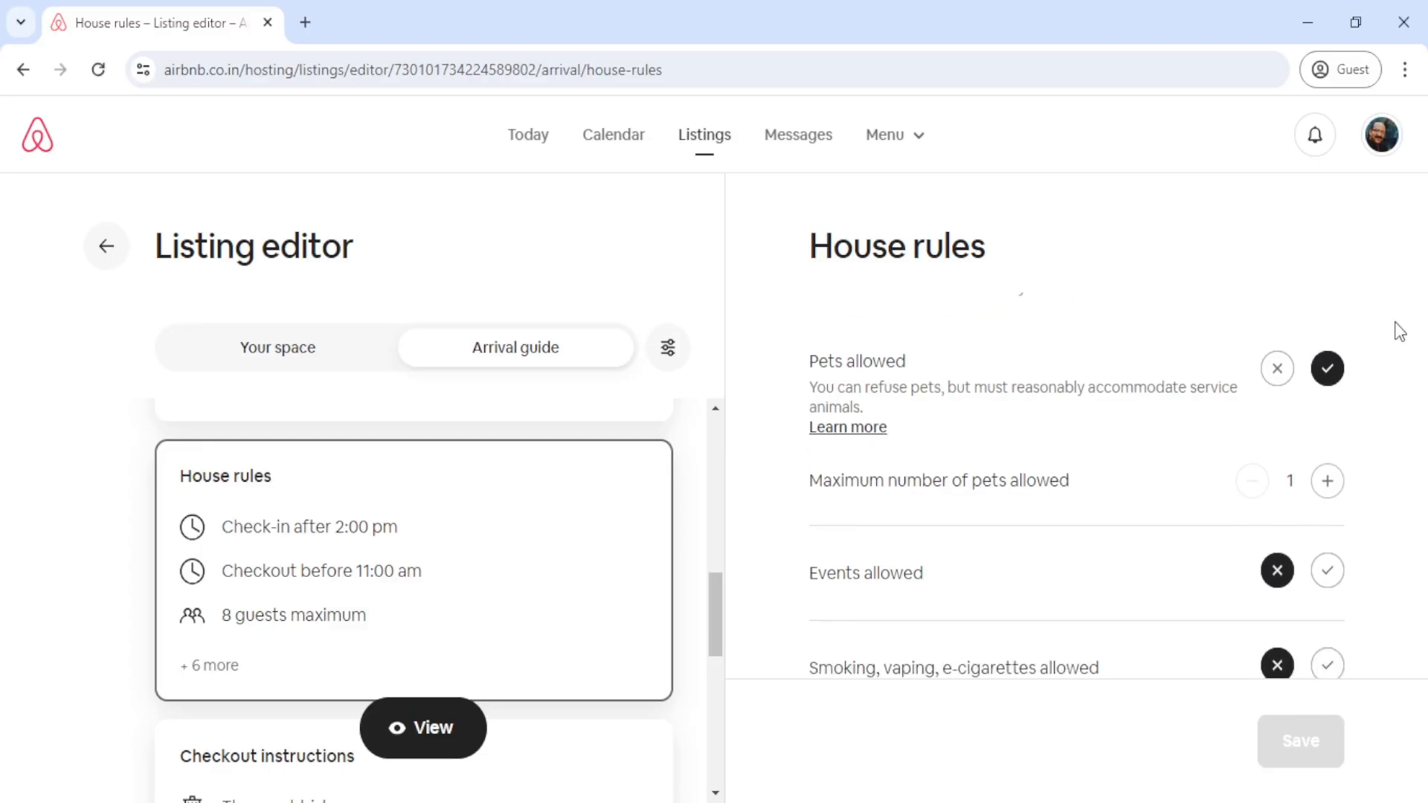
pyautogui.scroll(-3, 1400, 331)
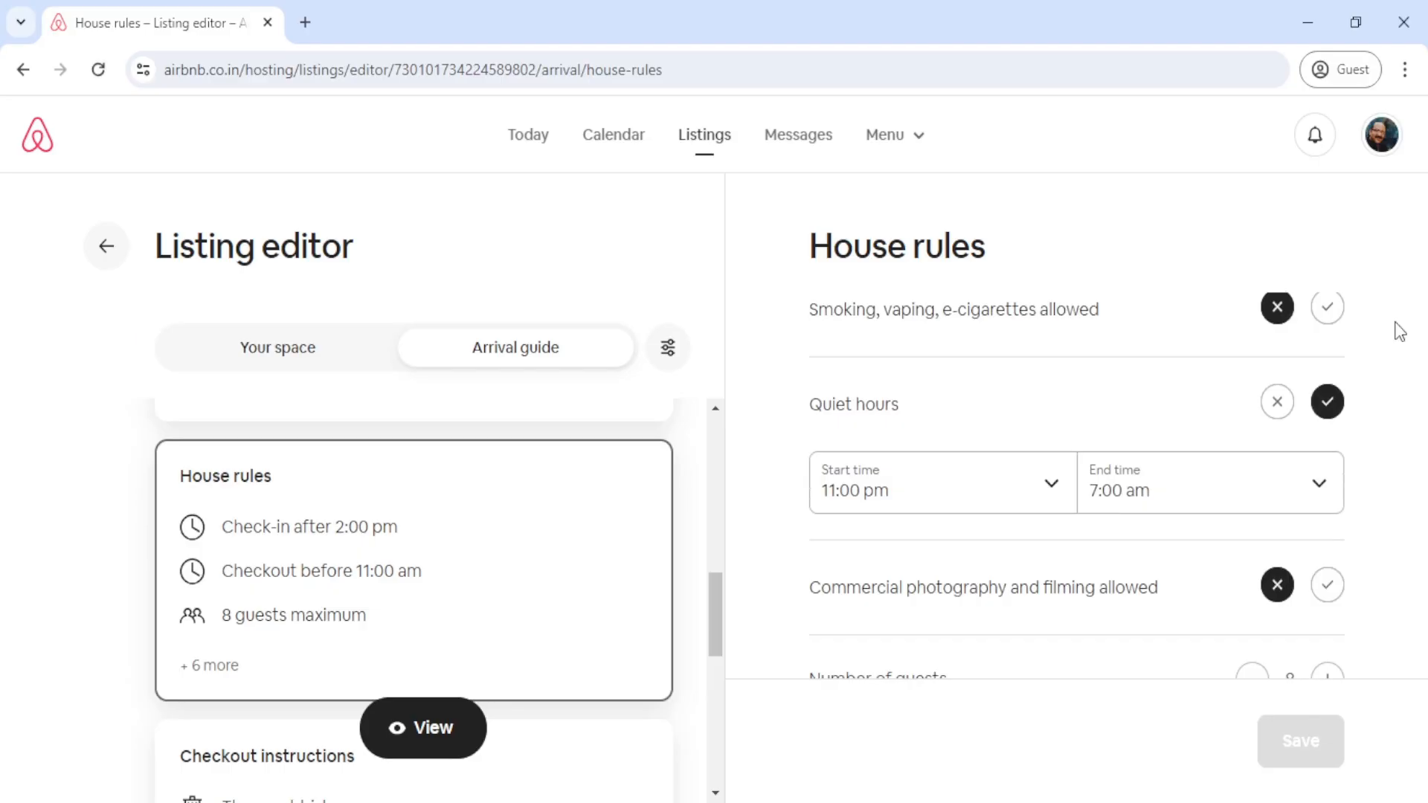
pyautogui.scroll(-1, 1399, 331)
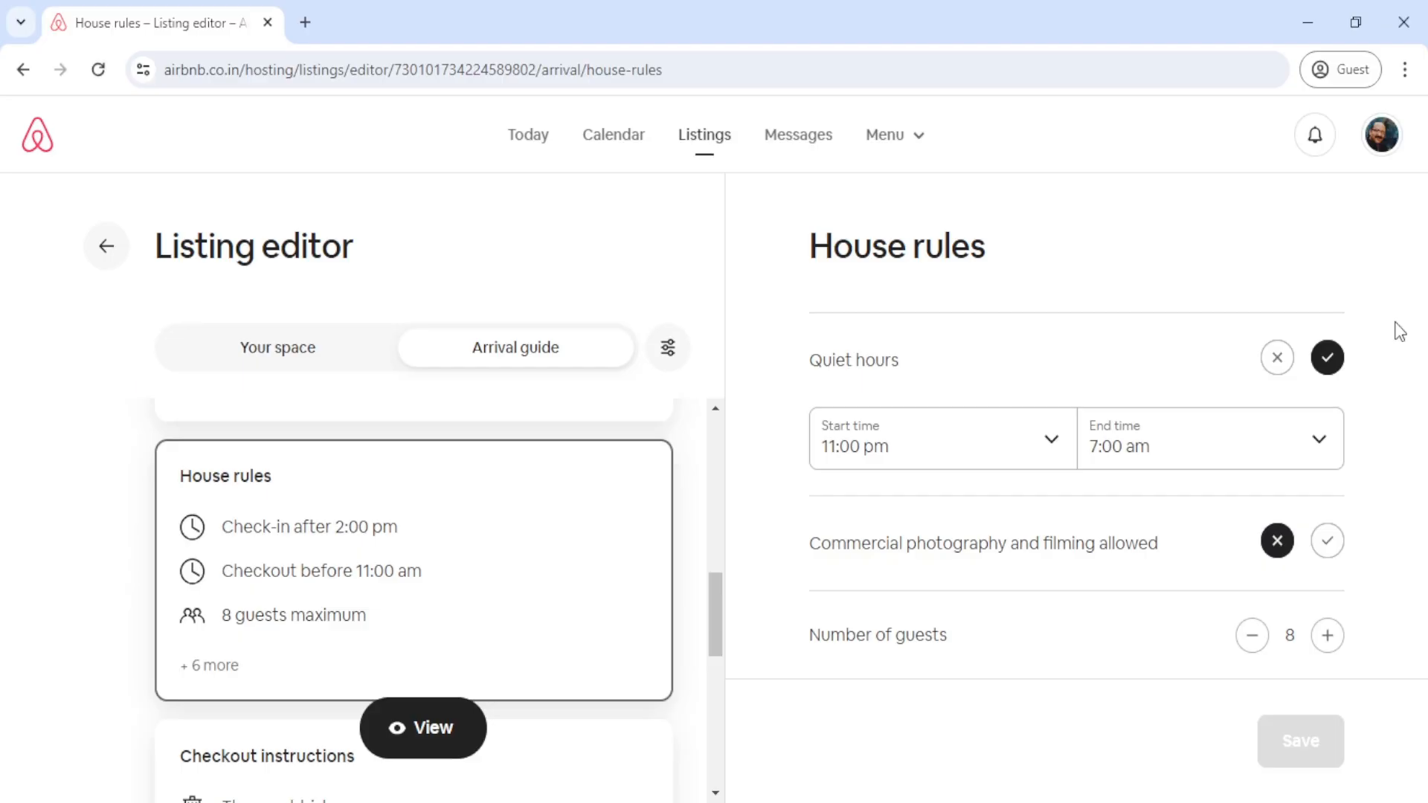
pyautogui.scroll(-1, 1399, 332)
pyautogui.scroll(-4, 1399, 332)
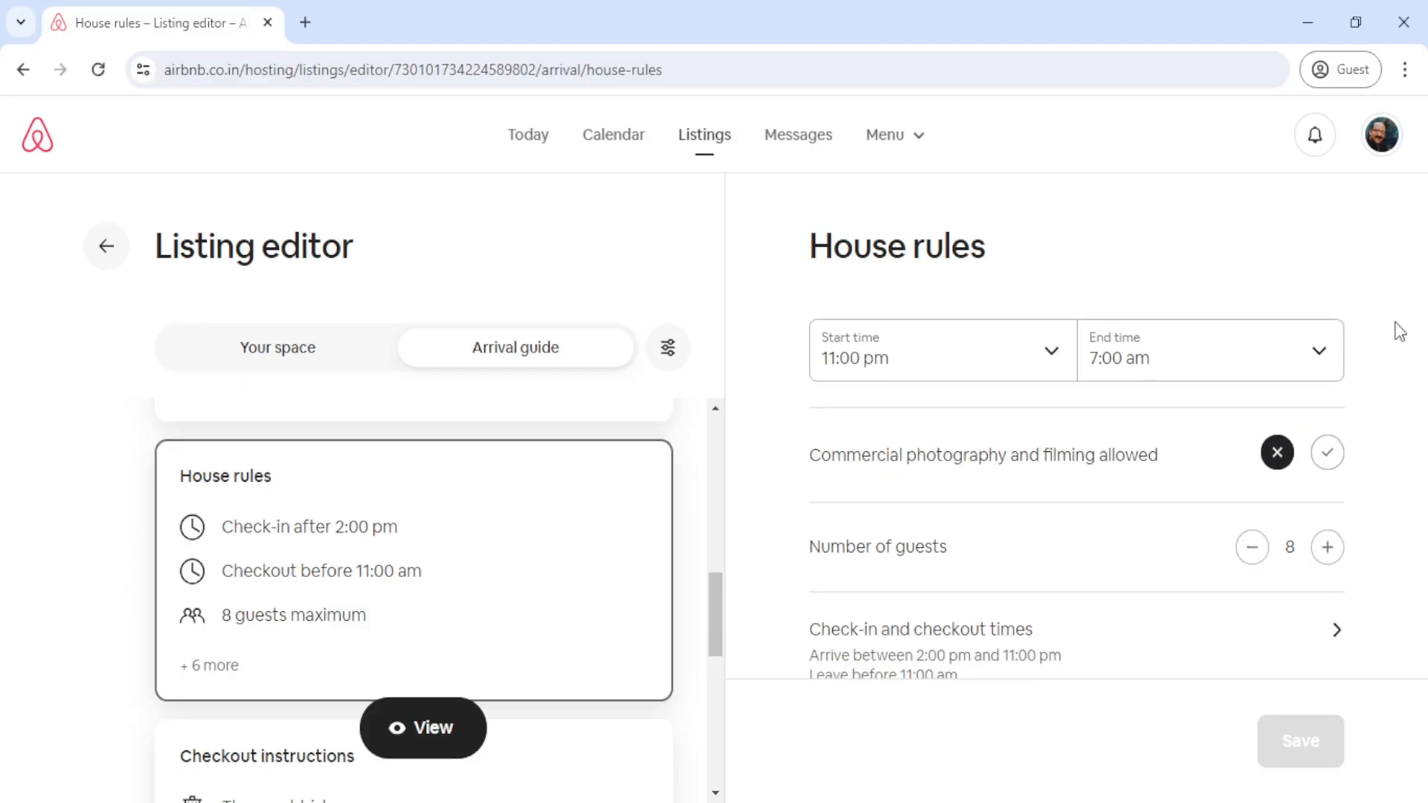
pyautogui.scroll(-4, 1399, 332)
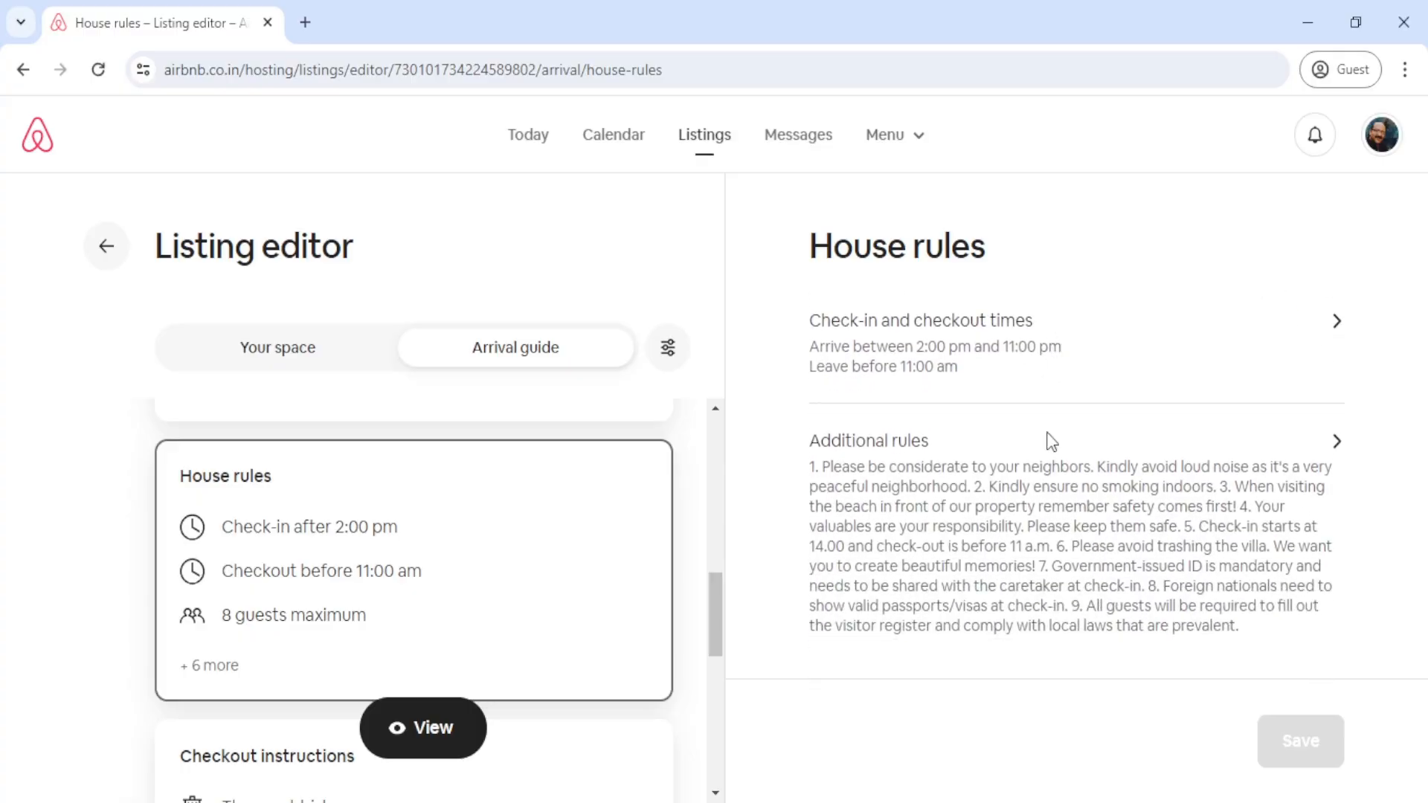
pyautogui.click(1029, 483)
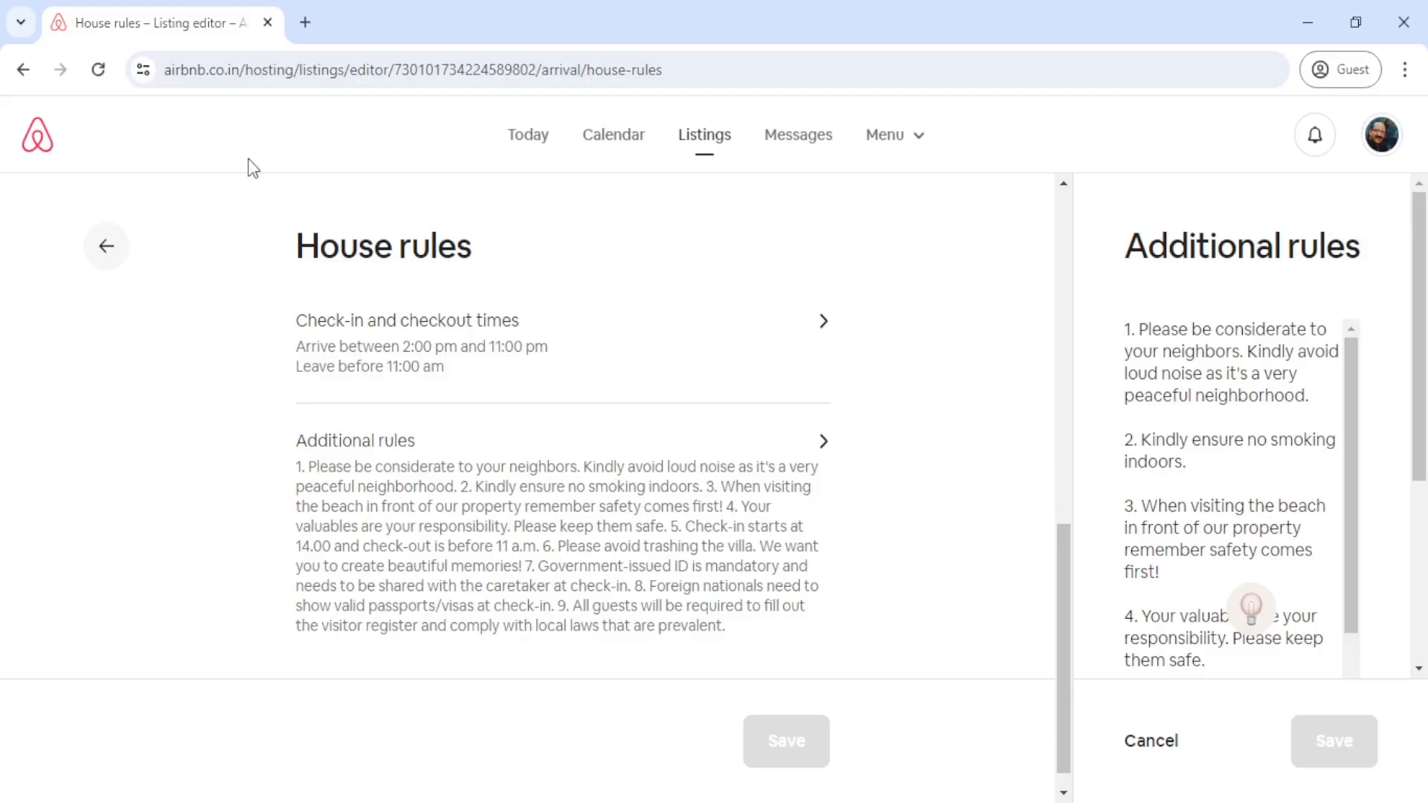
pyautogui.click(105, 247)
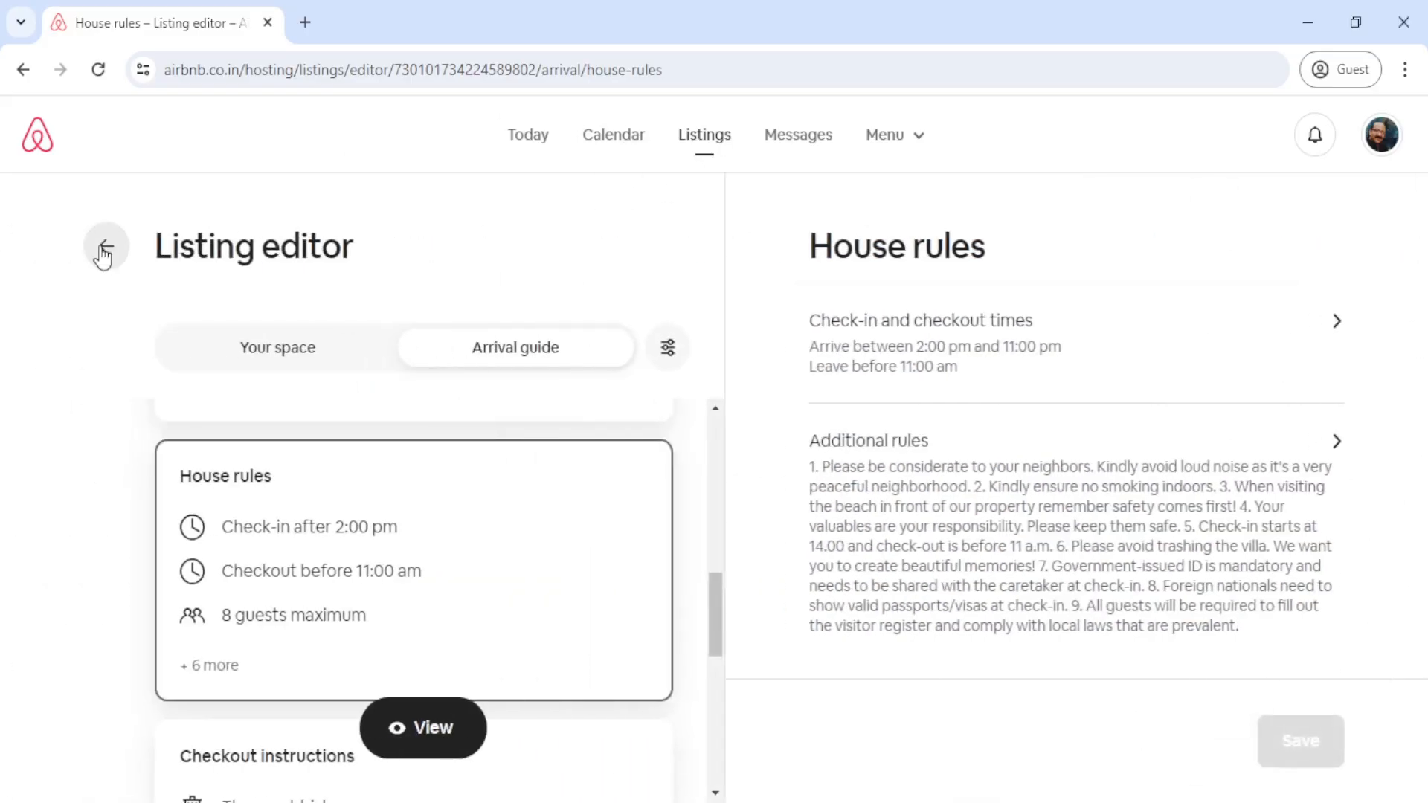
# Open the cancellation policy in the villa's space settings and review its standard and long-term stay options.
pyautogui.click(269, 356)
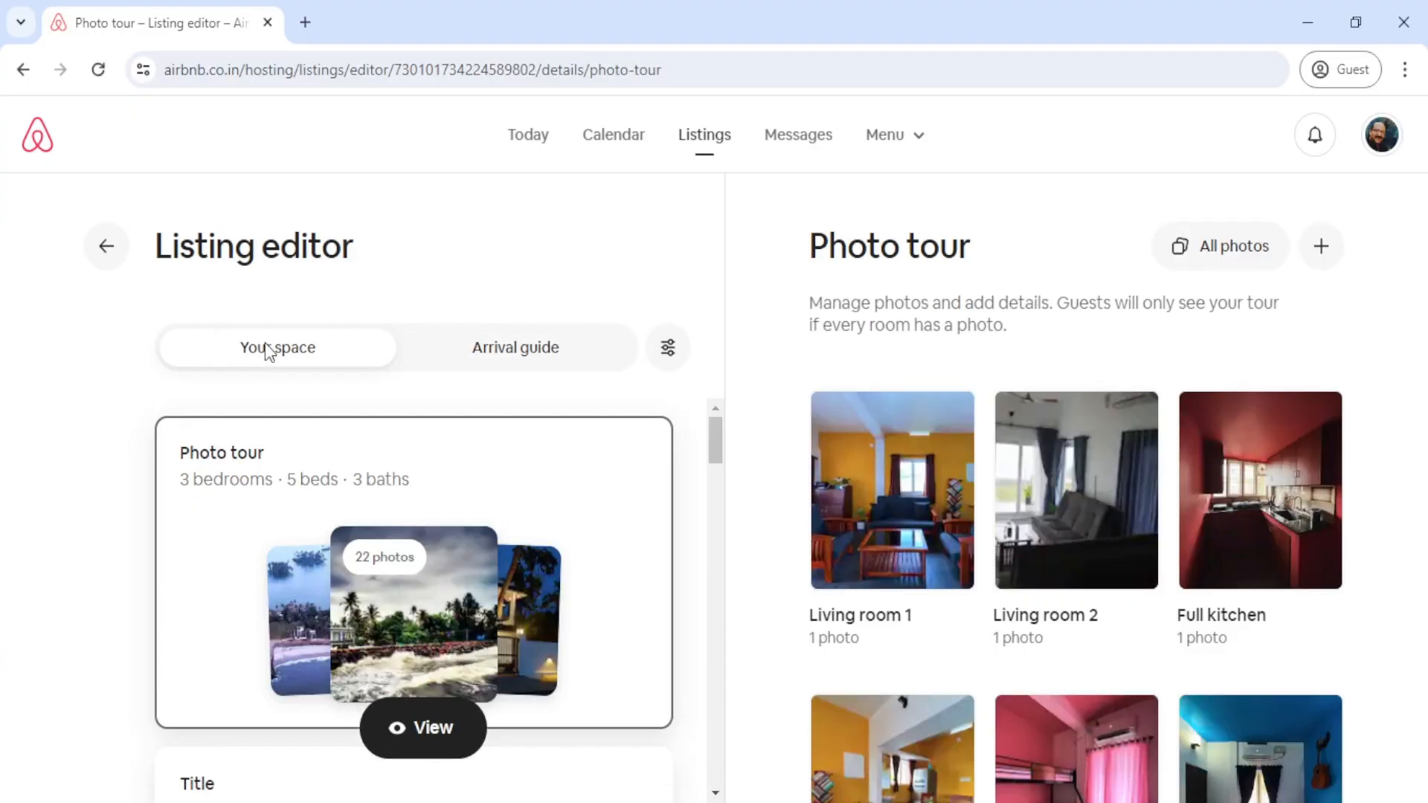
pyautogui.moveTo(719, 437); pyautogui.dragTo(712, 727)
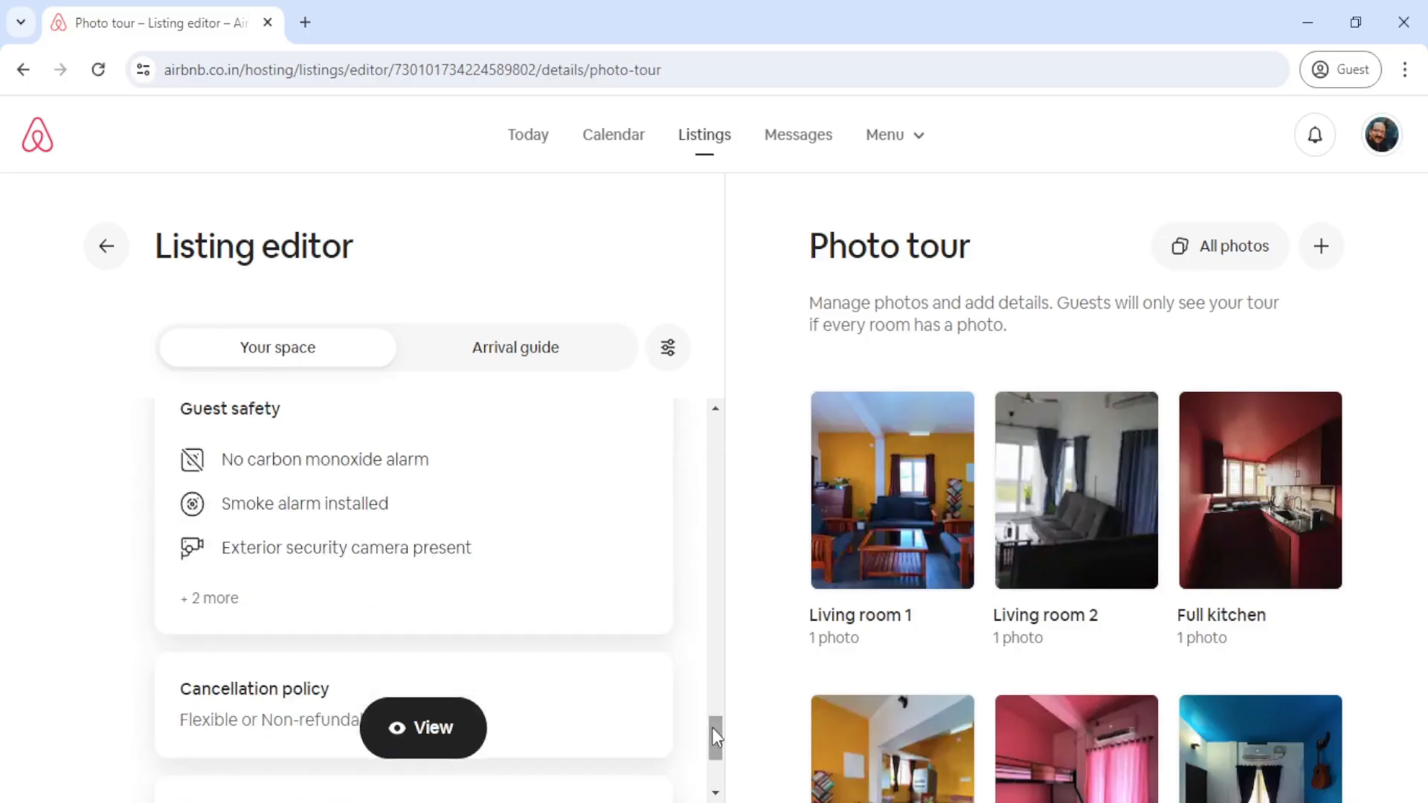
pyautogui.click(296, 706)
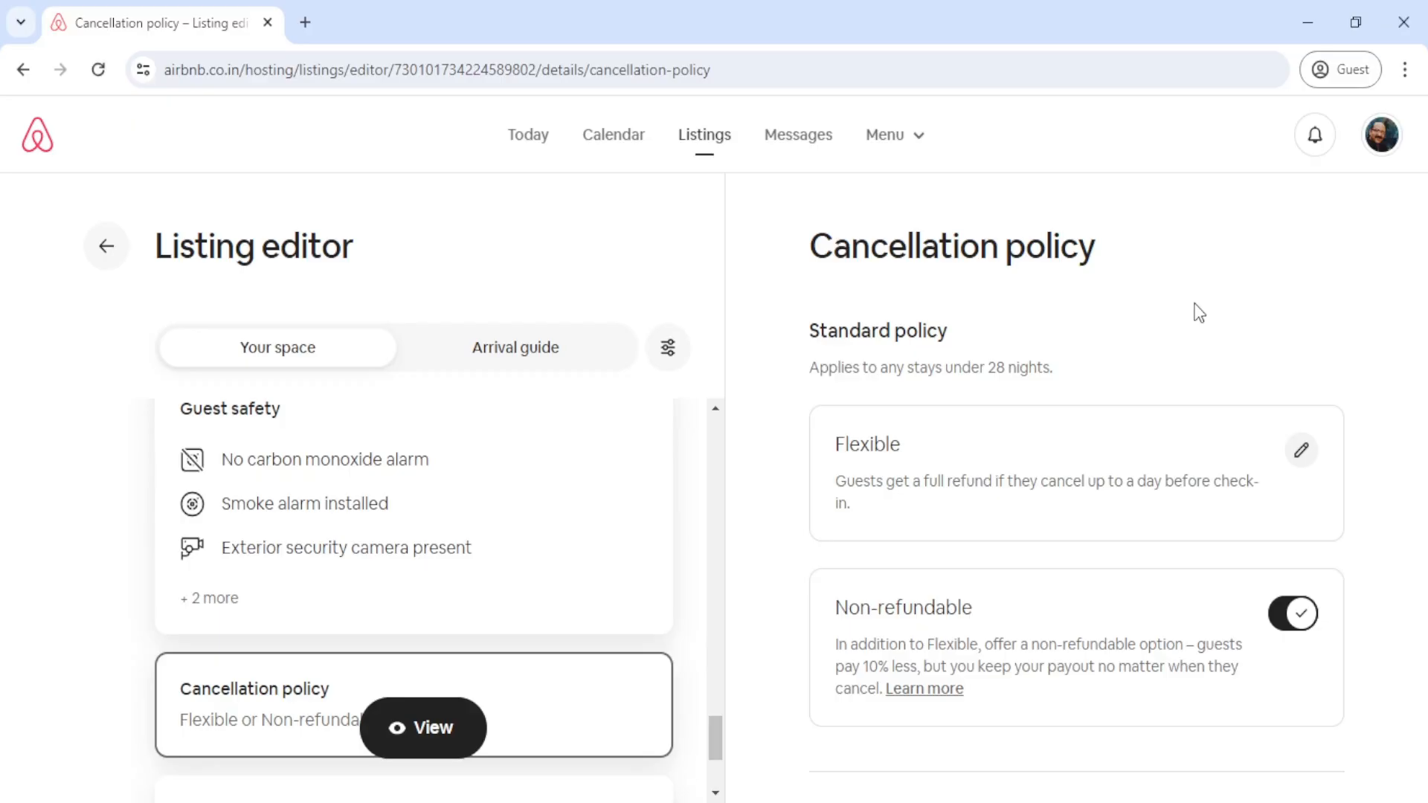
pyautogui.scroll(-4, 1199, 312)
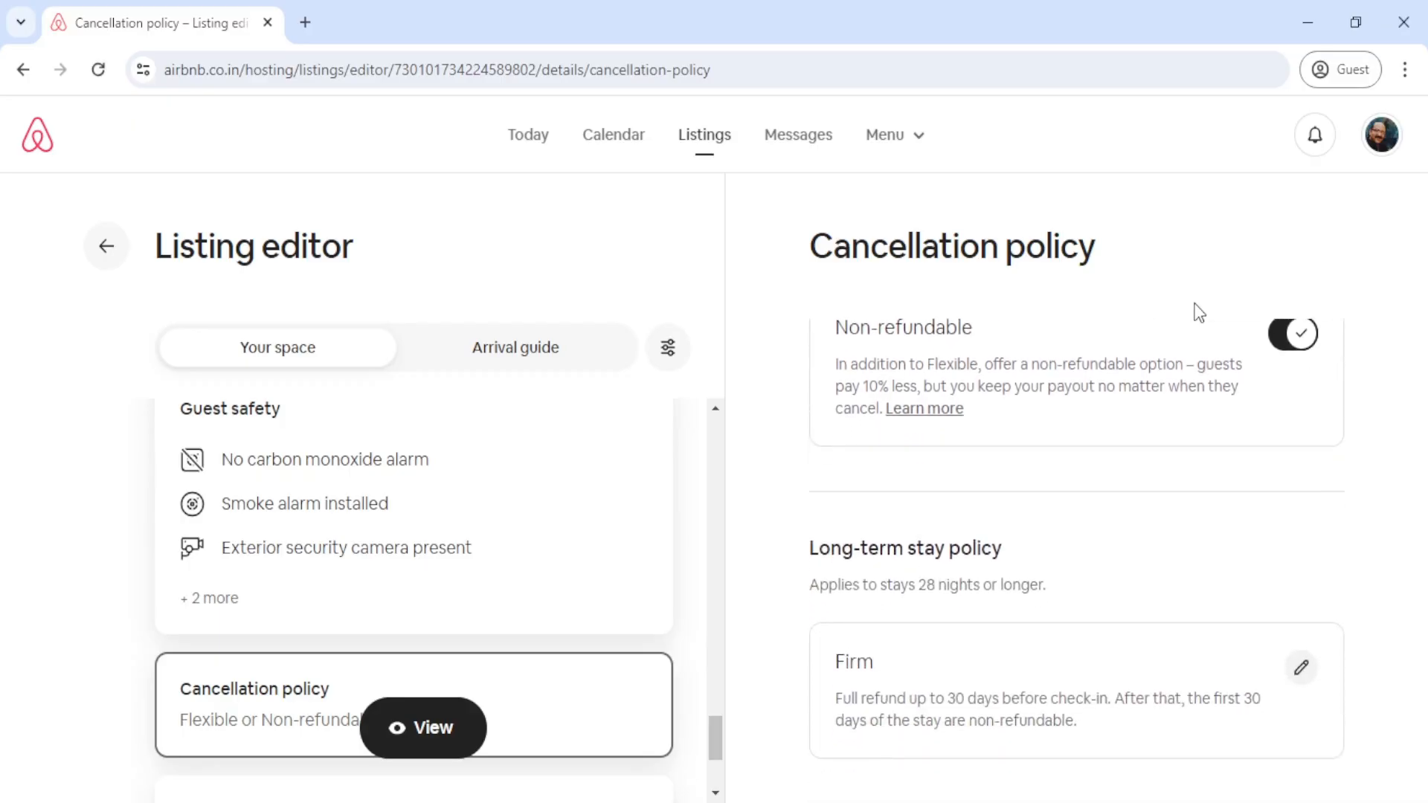